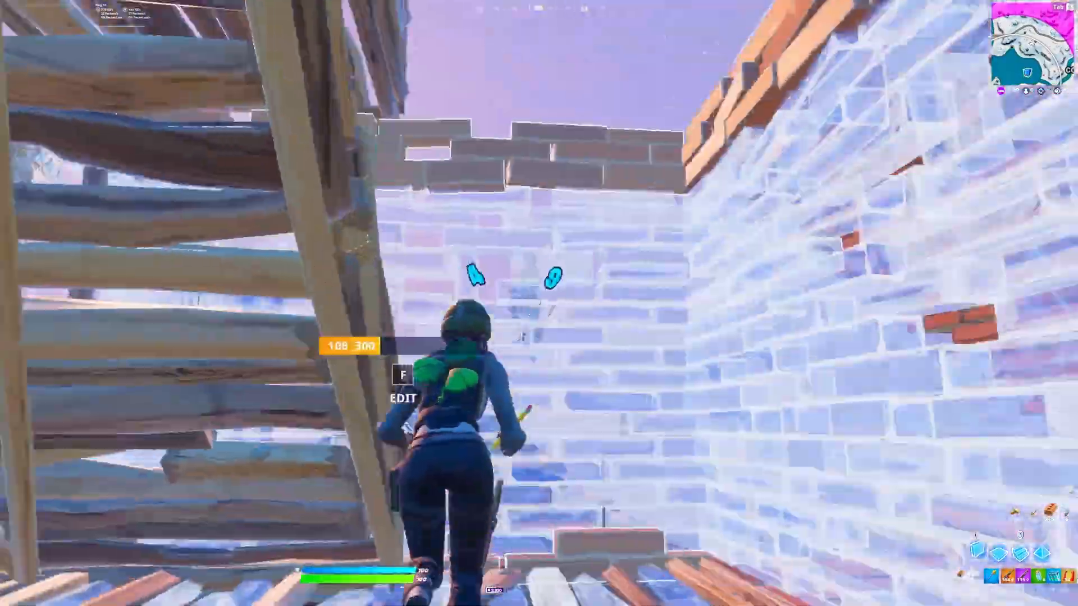
key("2")
left_click(539, 303)
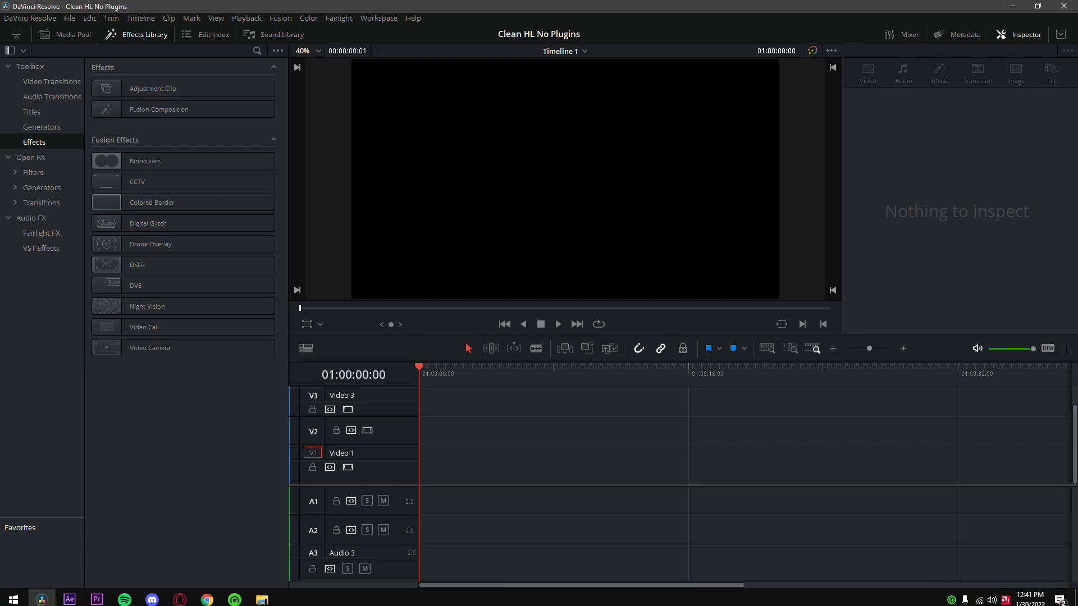
- Place the PmBata "Losing Blood" MP3 from the Song Used folder at the start of audio track A2
left_click(262, 595)
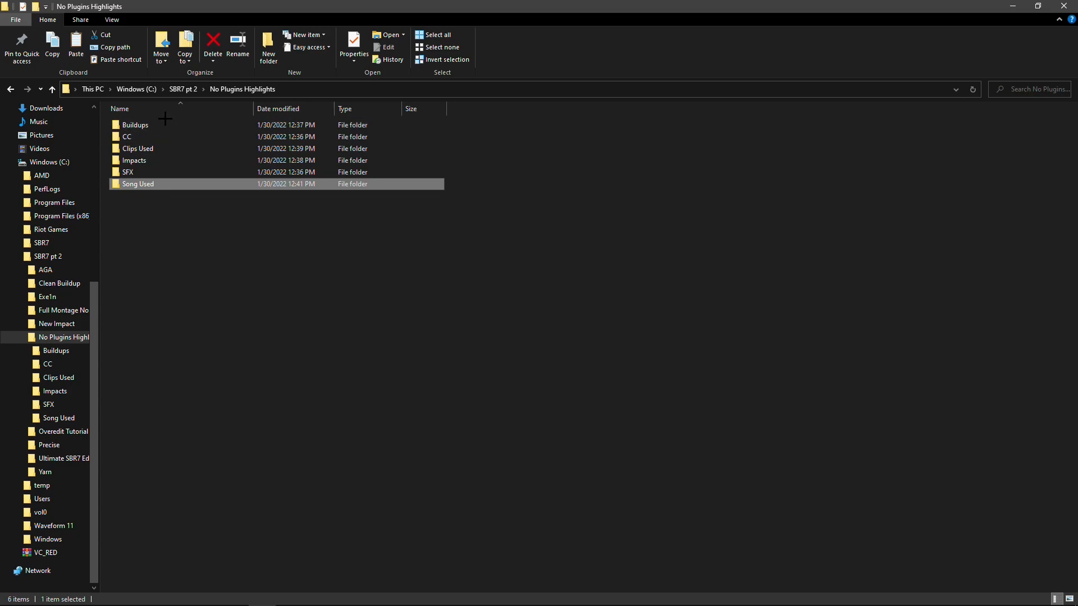
double_click(151, 183)
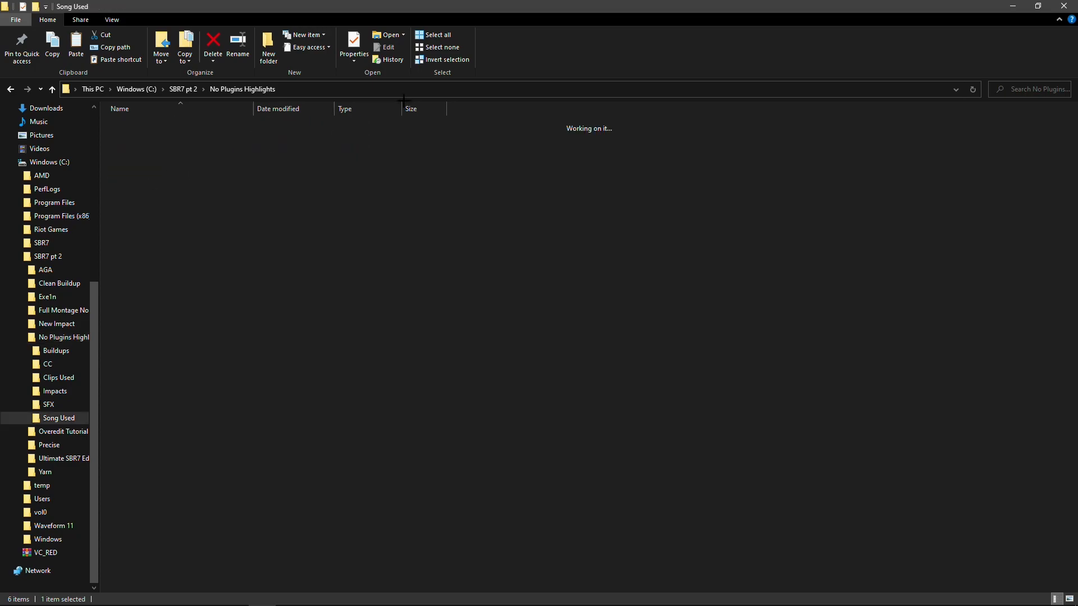
left_click_drag(560, 8, 439, 34)
left_click_drag(256, 158, 426, 536)
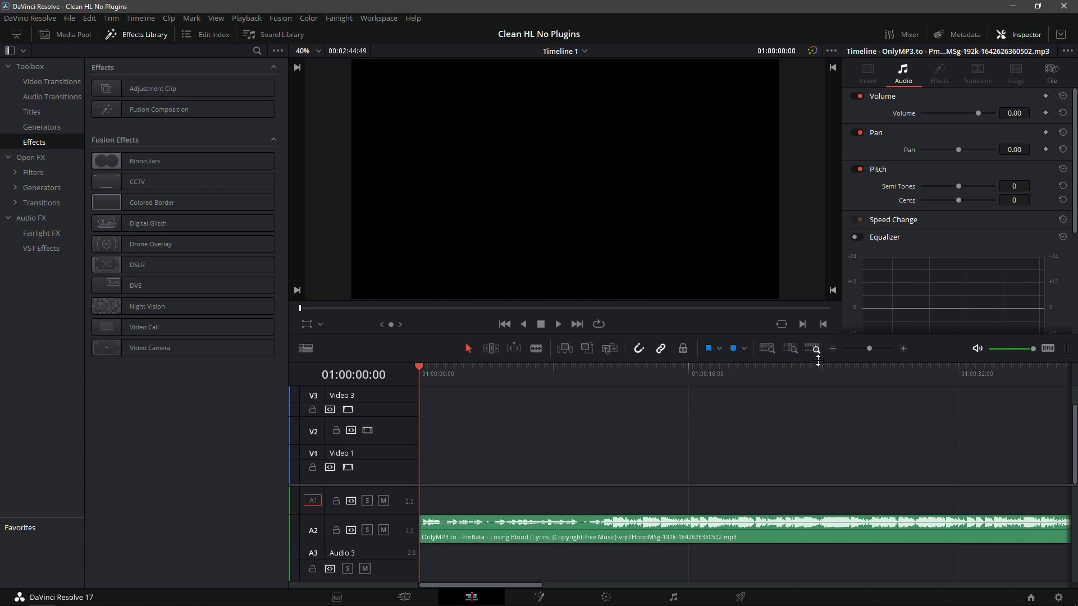
- Lower the monitoring volume to about half and play the song from about 01:00:10:45, around the drop
left_click(834, 349)
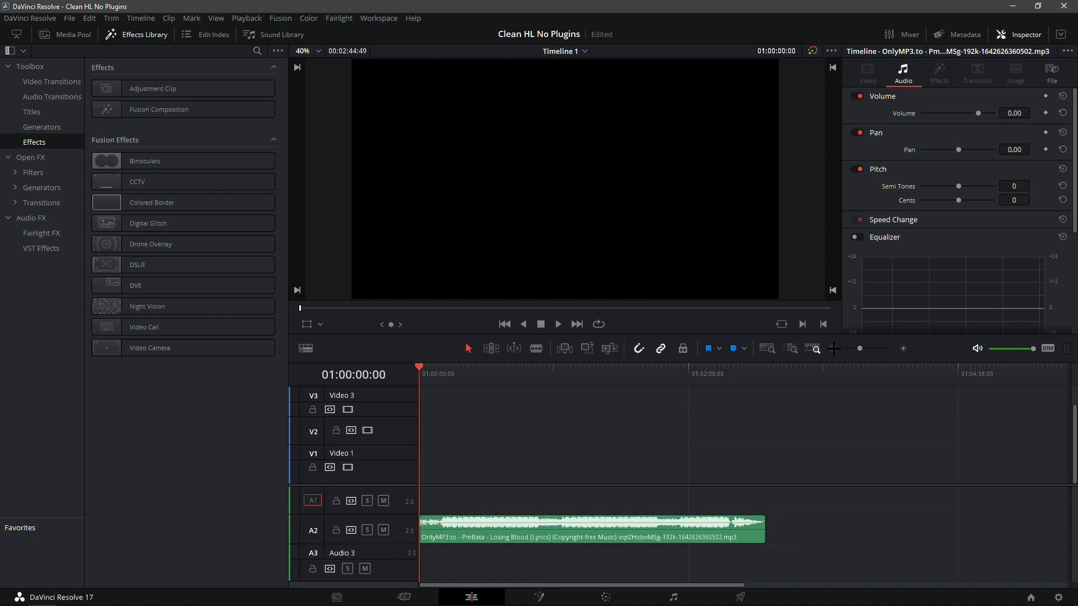
left_click(866, 349)
left_click_drag(868, 349, 870, 349)
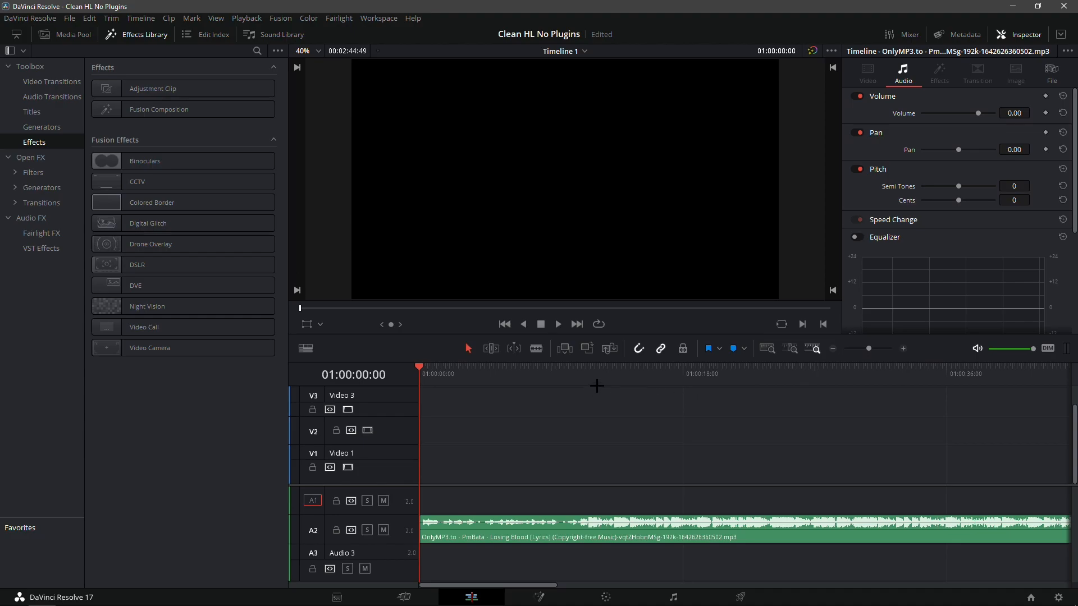
mouse_move(597, 376)
left_mouse_down()
mouse_move(609, 369)
mouse_move(601, 377)
left_mouse_up()
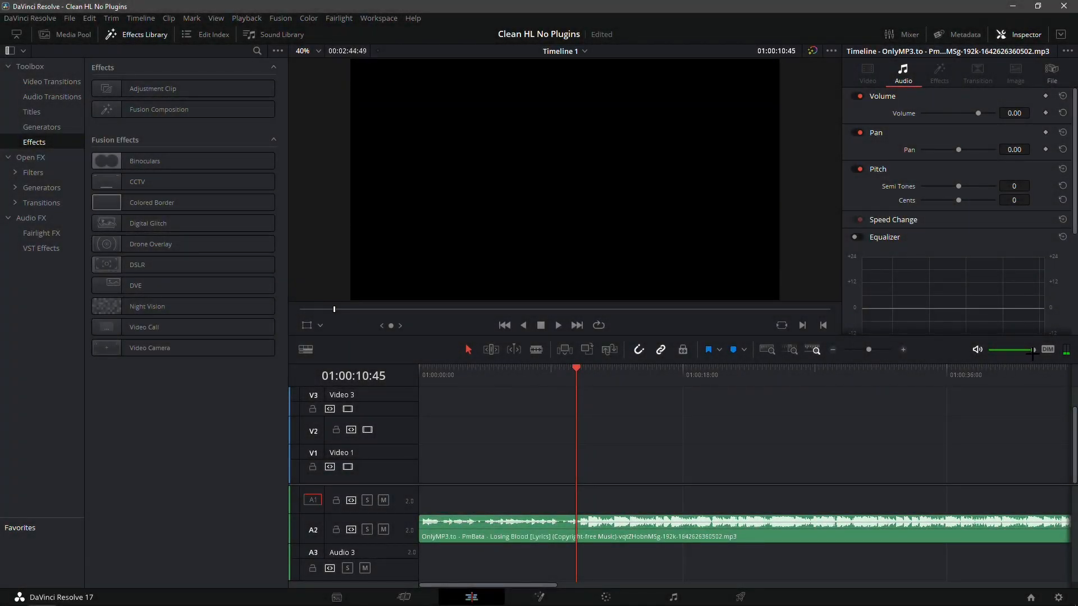
left_click_drag(1032, 354, 1016, 359)
key("space")
- Add a marker to the song clip where the loud section of the waveform starts, at 01:00:11:34
left_click_drag(587, 384, 574, 387)
left_click(902, 350)
left_click(902, 351)
left_click_drag(774, 388, 803, 392)
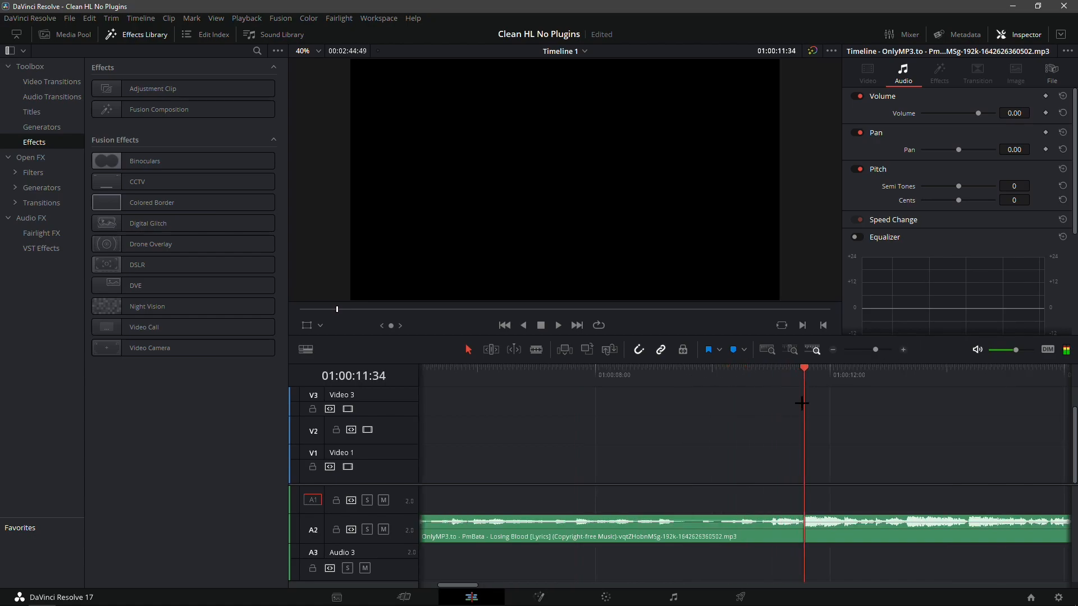
left_click(823, 531)
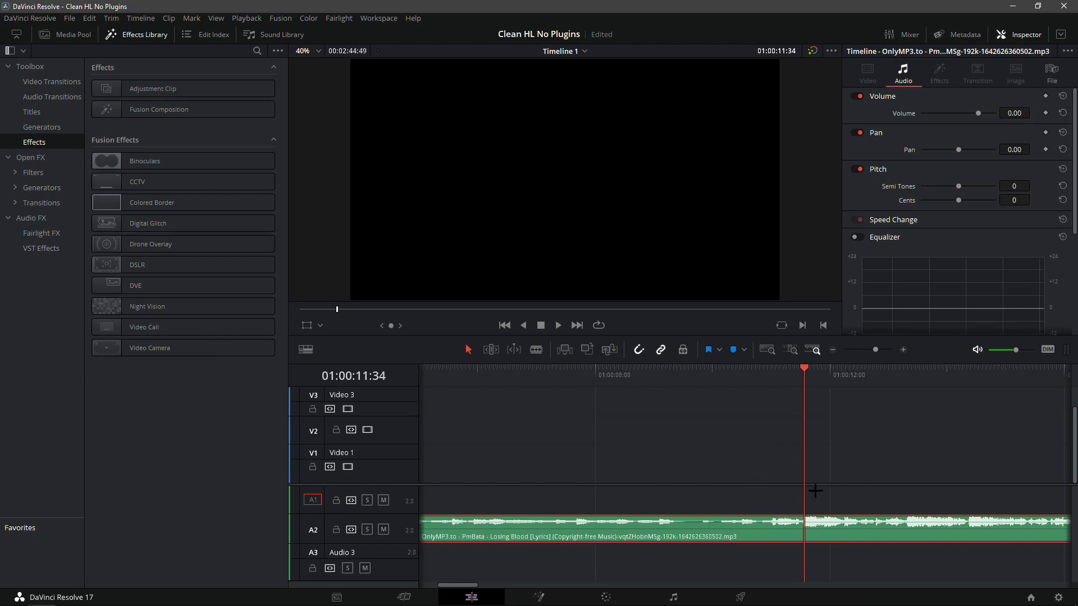
key("m")
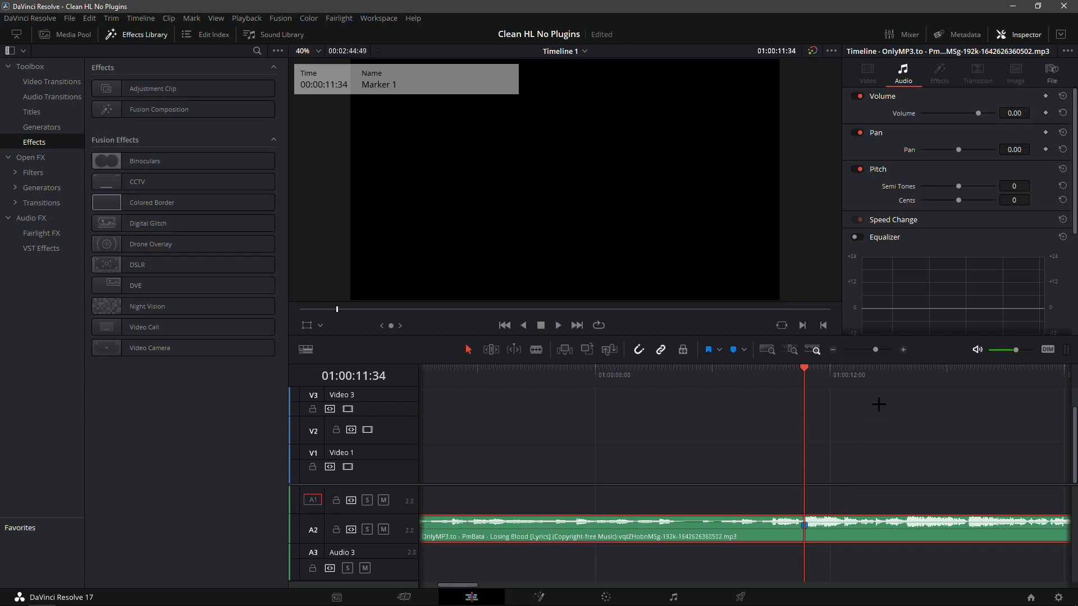
- Place Quad edit 151.mp4 from the Clips Used folder at the start of the Video 1 track
left_click(833, 349)
left_click(832, 350)
left_click(262, 595)
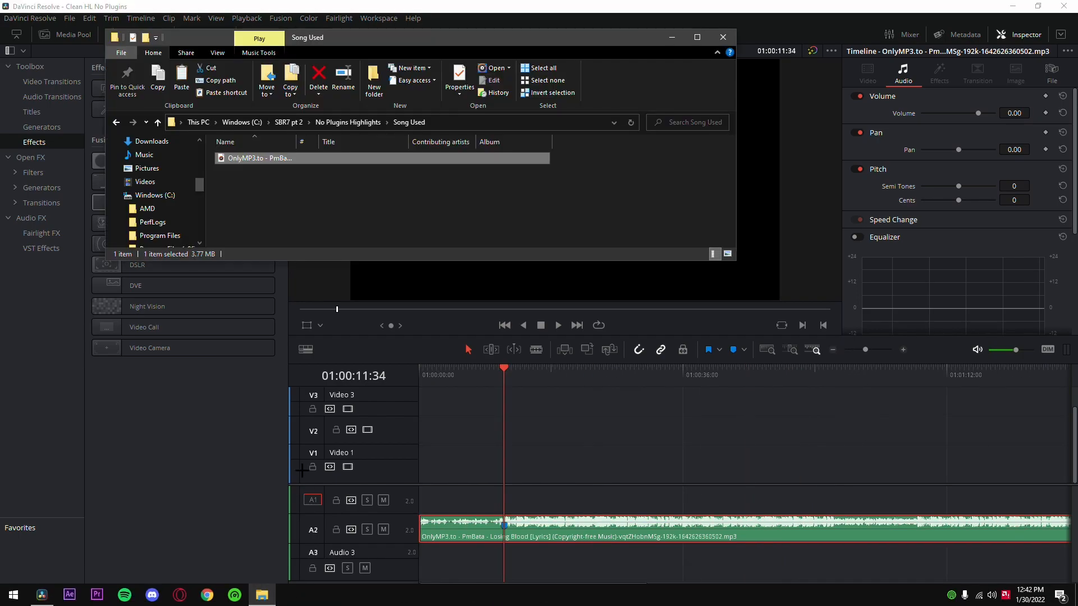
scroll(161, 217, "down", 3)
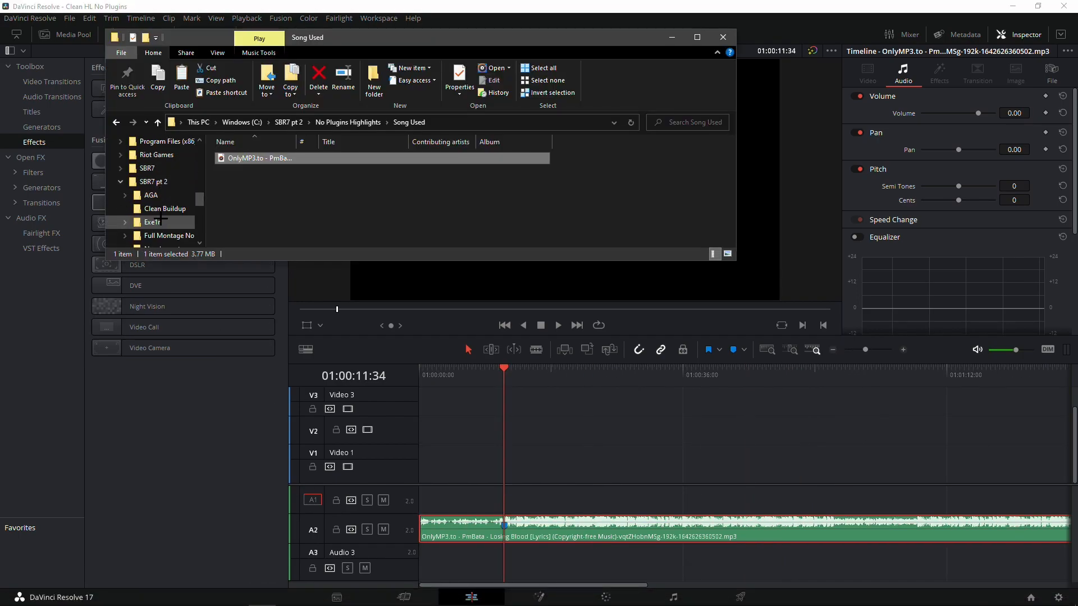
left_click(117, 122)
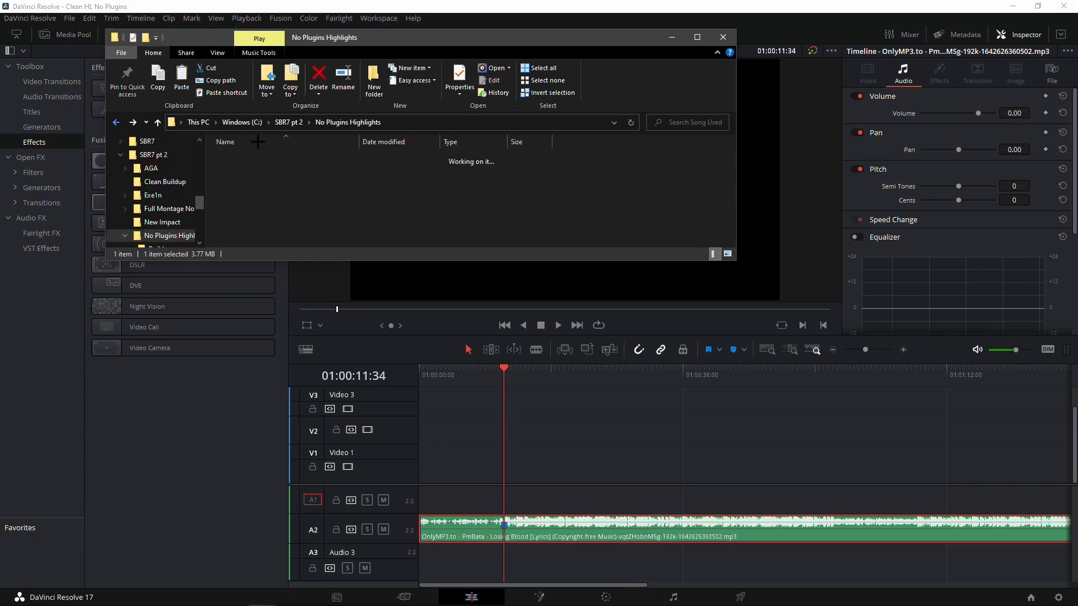
double_click(247, 181)
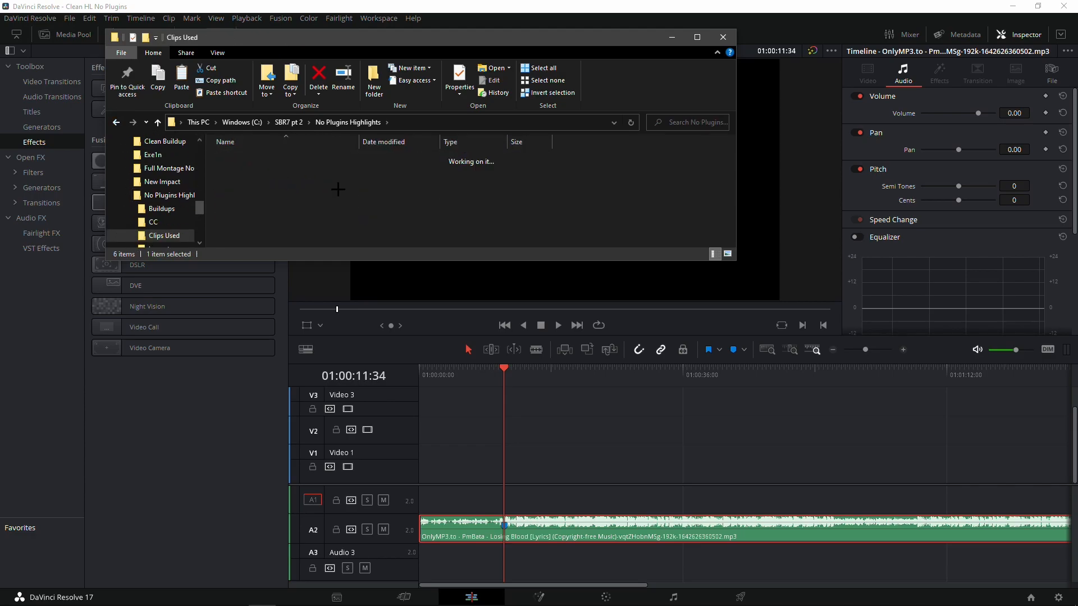
left_click_drag(374, 171, 497, 464)
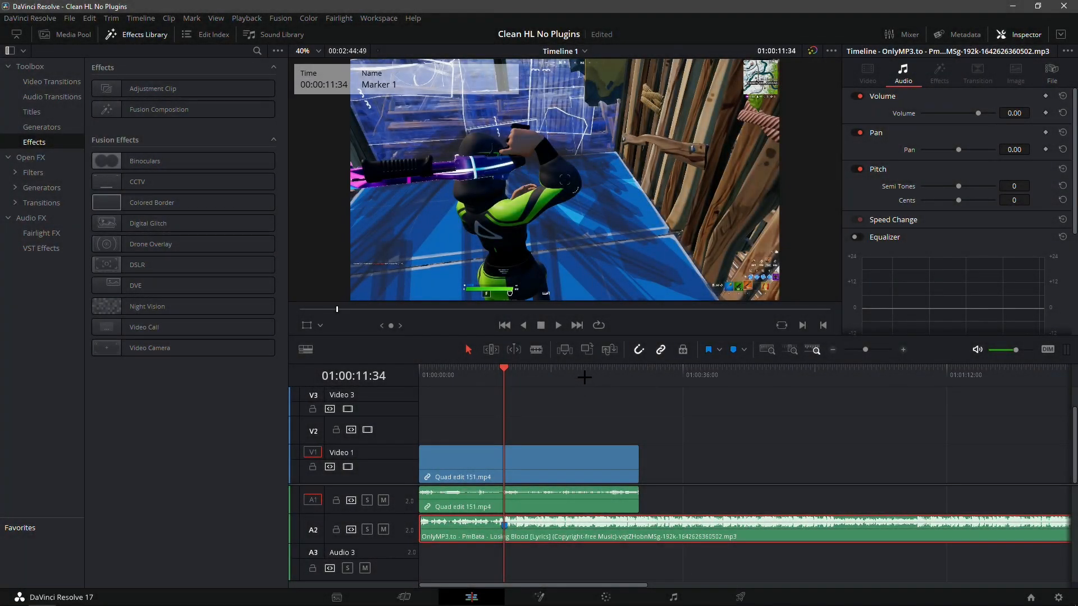
- Move the playhead to the shot frame near the end of the gameplay clip, at 01:00:28:08, and select the clip
left_click_drag(578, 375, 626, 369)
key("Left")
key("Left")
key("Left")
key("Left")
key("Right")
key("Right")
left_click(595, 453)
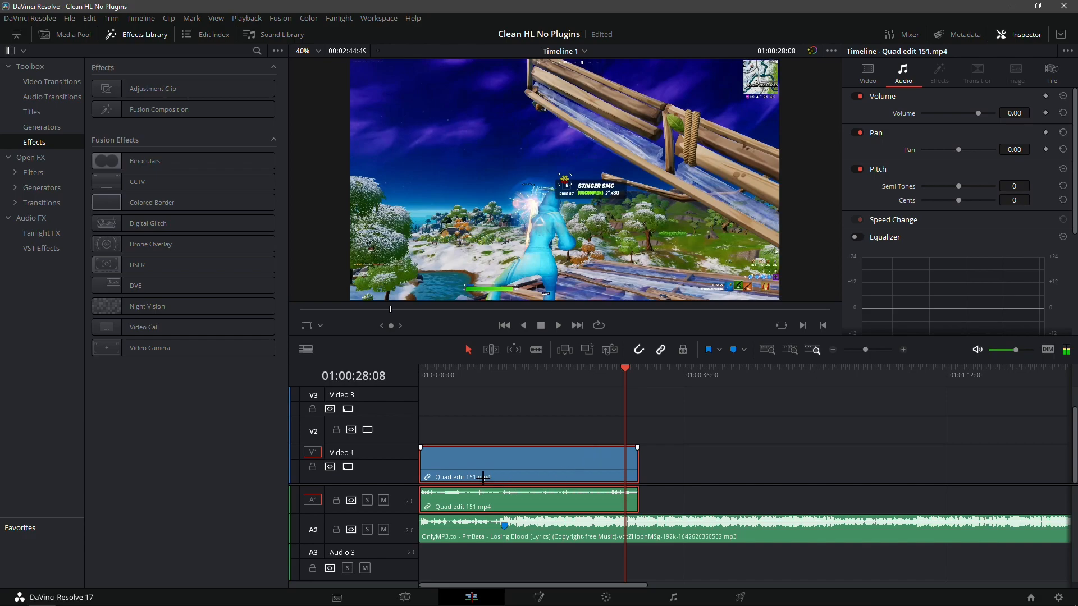
- Inspect the shot's hit effect up close in the viewer and add a marker to the gameplay clip at this frame
scroll(608, 167, "up", 2)
scroll(573, 196, "down", 3)
scroll(539, 225, "up", 3)
scroll(527, 230, "up", 1)
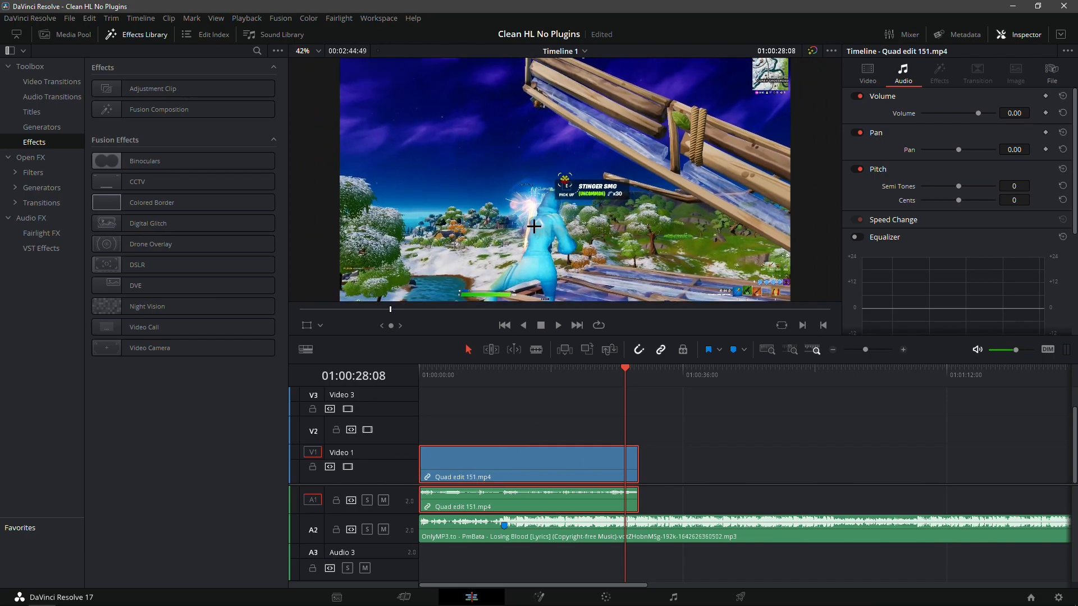
scroll(495, 202, "up", 3)
scroll(490, 197, "up", 4)
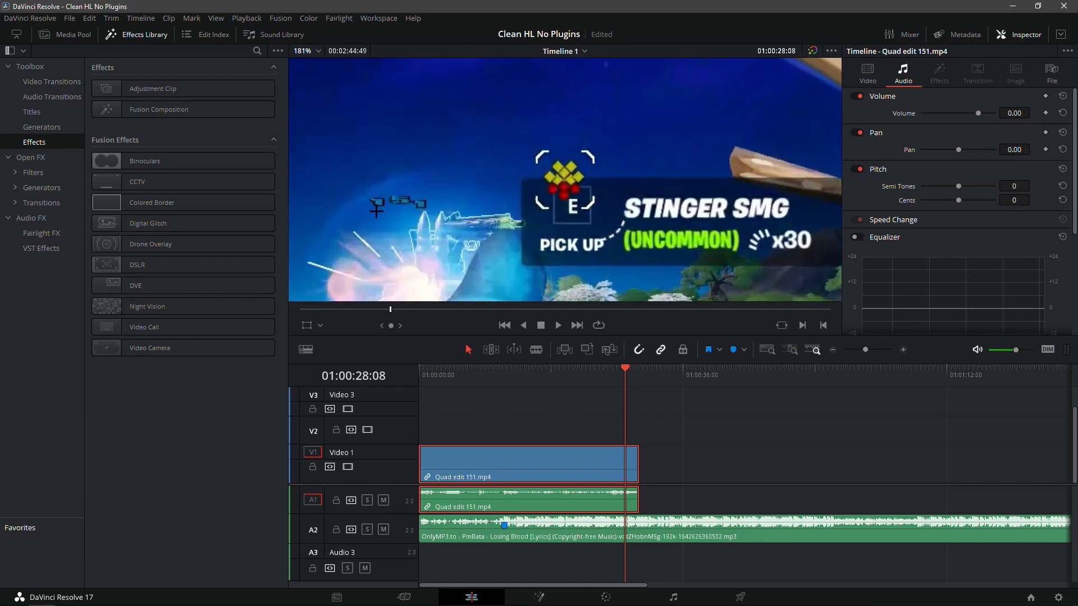
scroll(378, 200, "down", 7)
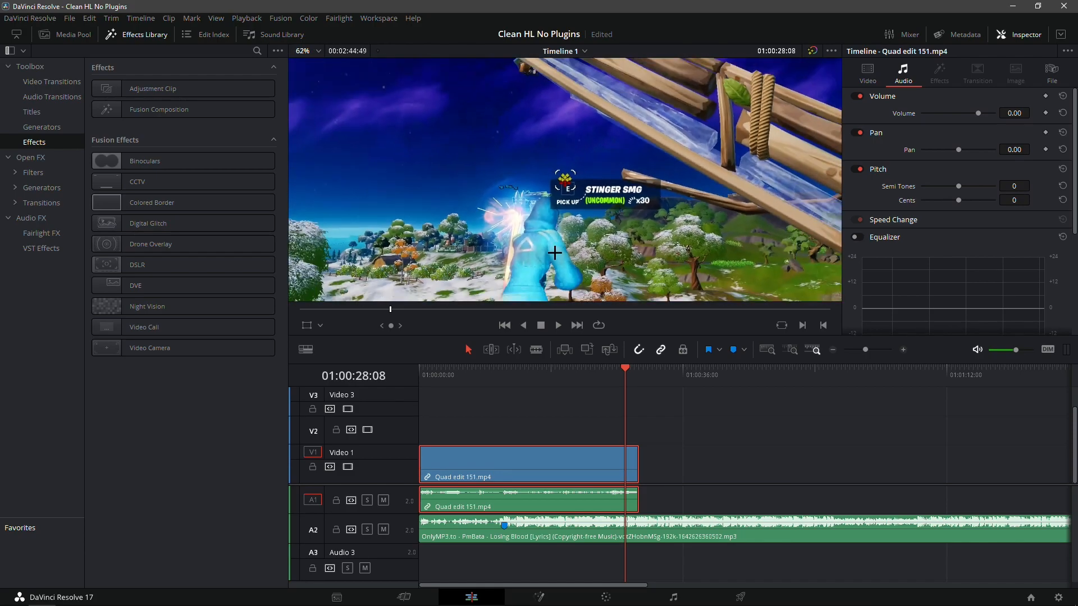
scroll(557, 234, "down", 1)
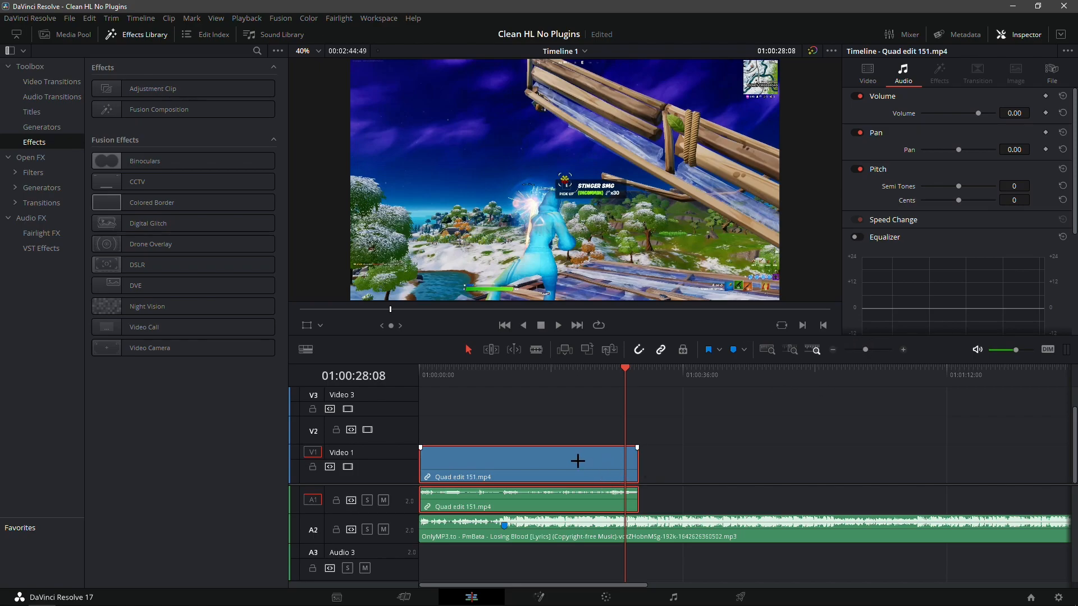
key("m")
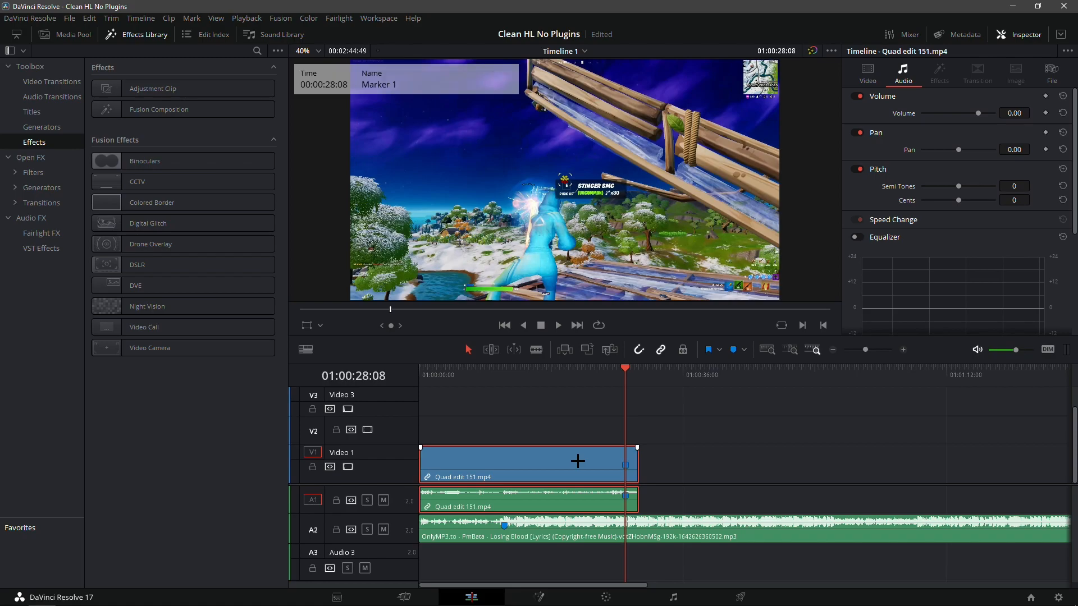
- Trim the start of the gameplay clip so its shot marker lines up with the song's marker
mouse_move(421, 460)
left_mouse_down()
mouse_move(562, 463)
mouse_move(469, 476)
mouse_move(502, 467)
mouse_move(409, 464)
left_mouse_up()
left_click_drag(427, 372, 484, 371)
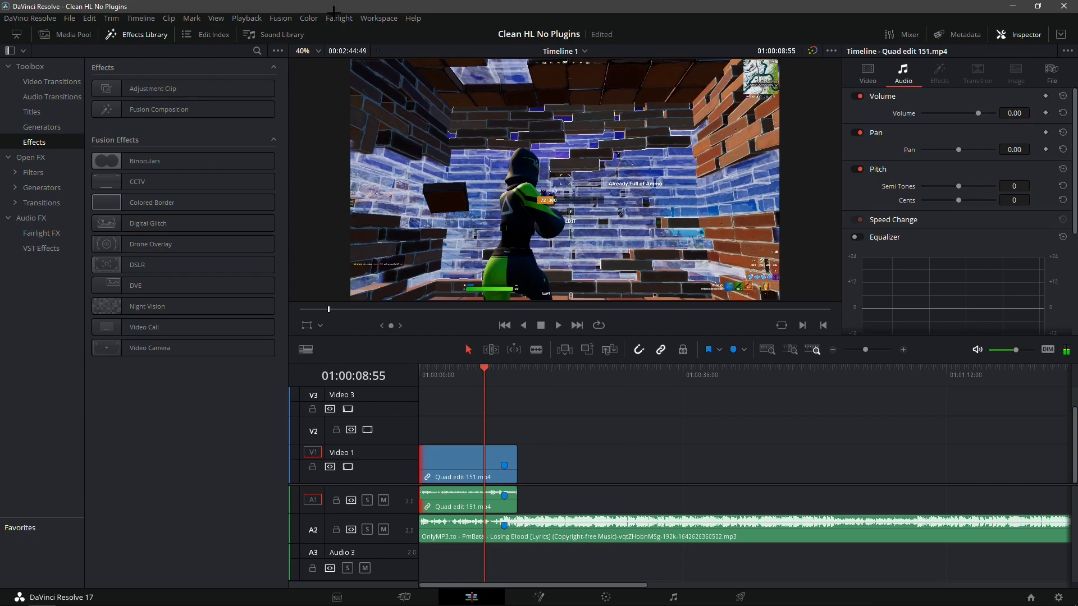
- Adjust the timeline's playback setting and play the gameplay section leading up to the aligned markers
left_click(247, 18)
mouse_move(382, 60)
left_click(452, 72)
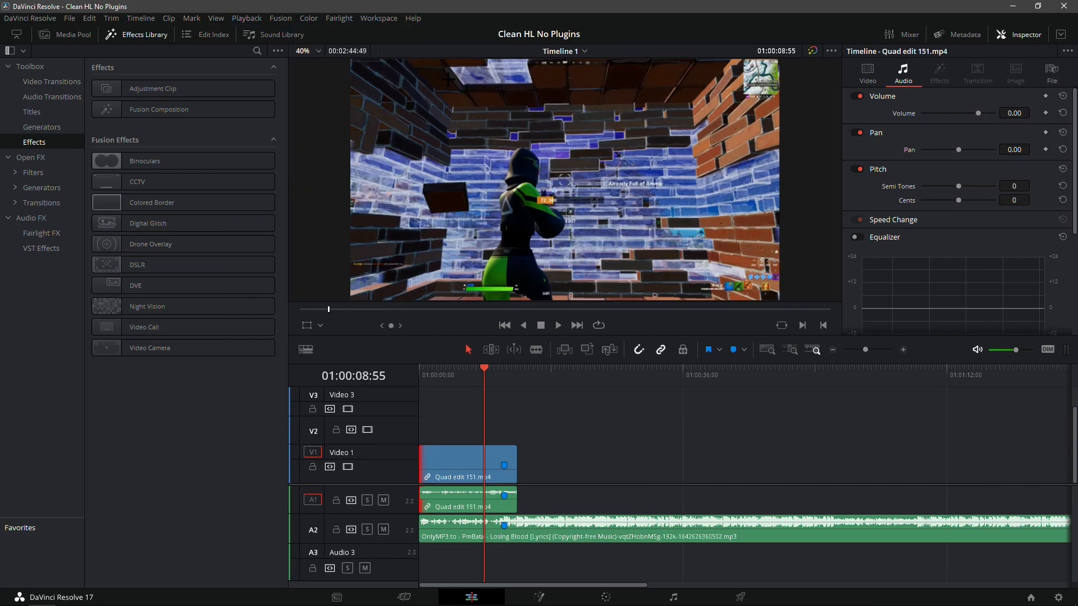
key("space")
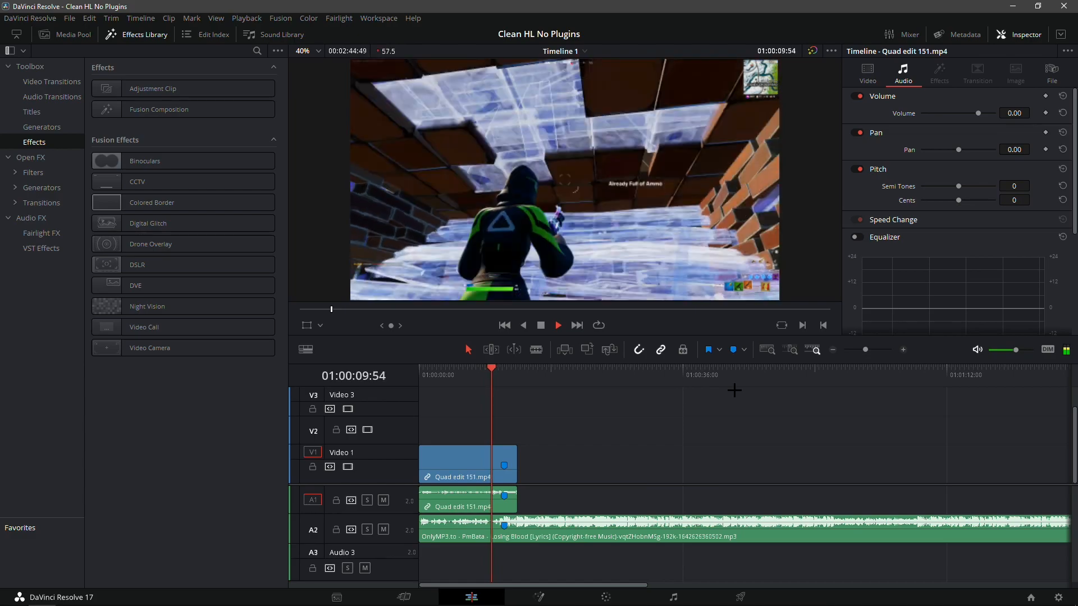
key("space")
left_click(489, 396)
key("space")
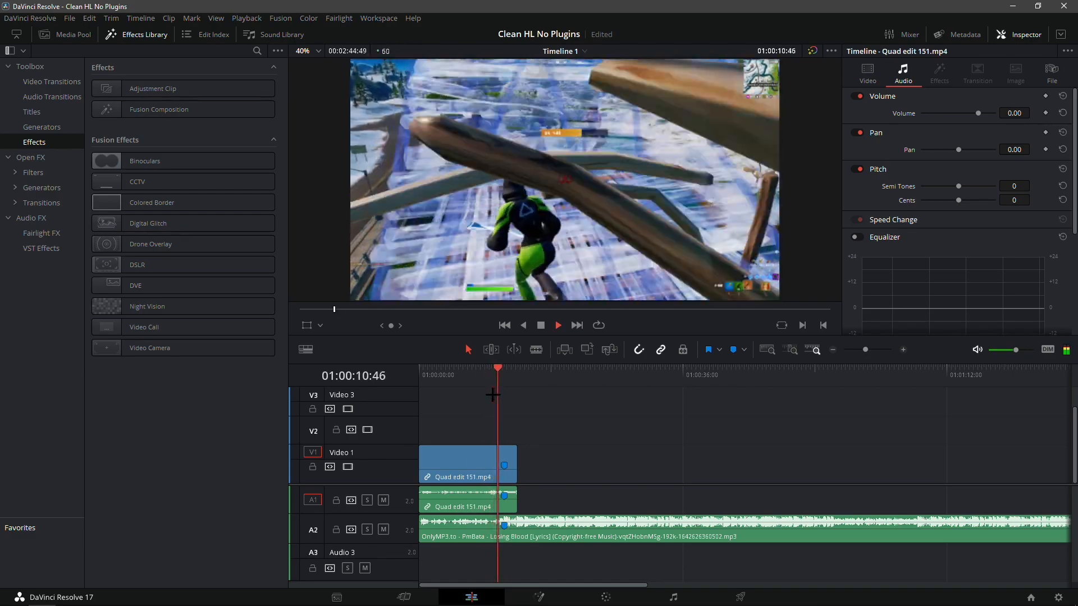
key("space")
- Place the playhead on the aligned markers at 01:00:11:34 and move the song from track A2 to Audio 3
left_click(510, 379)
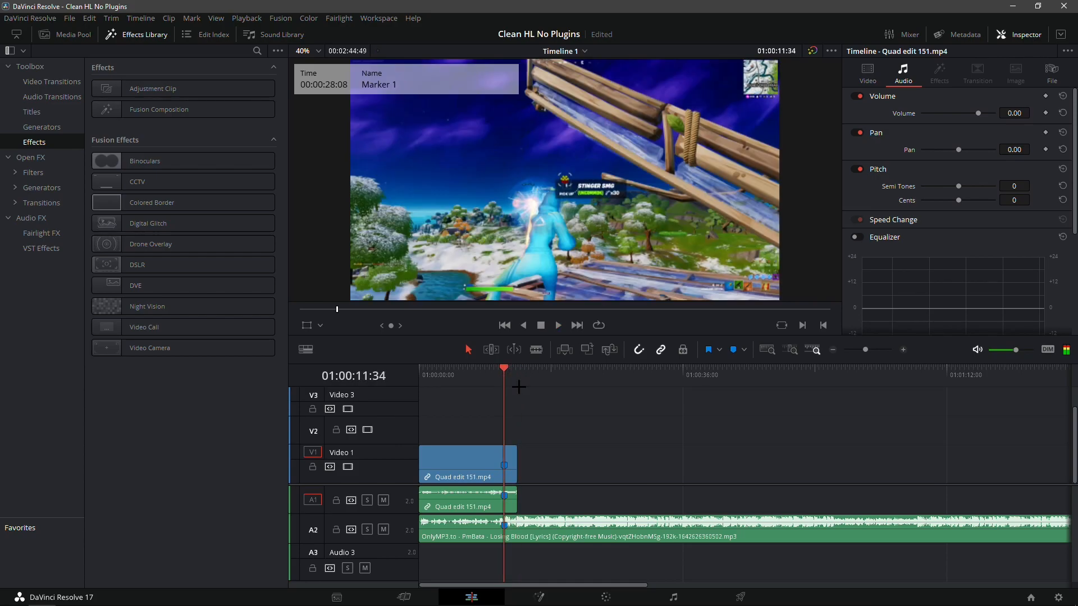
left_click(904, 349)
left_click_drag(632, 524, 614, 556)
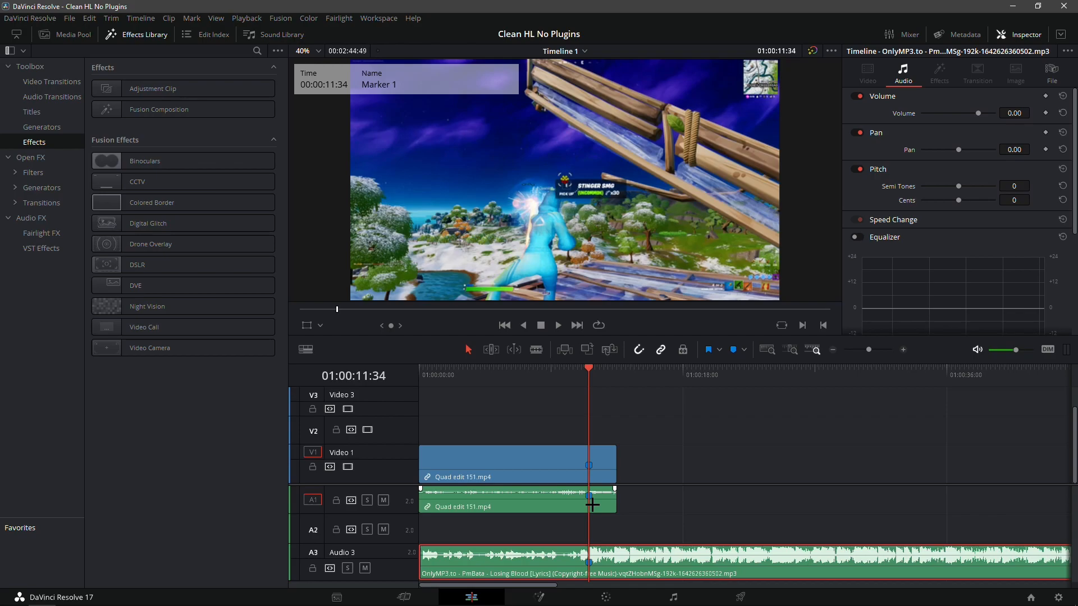
- Unlink the Quad edit 151 video clip from its audio
left_click(532, 476)
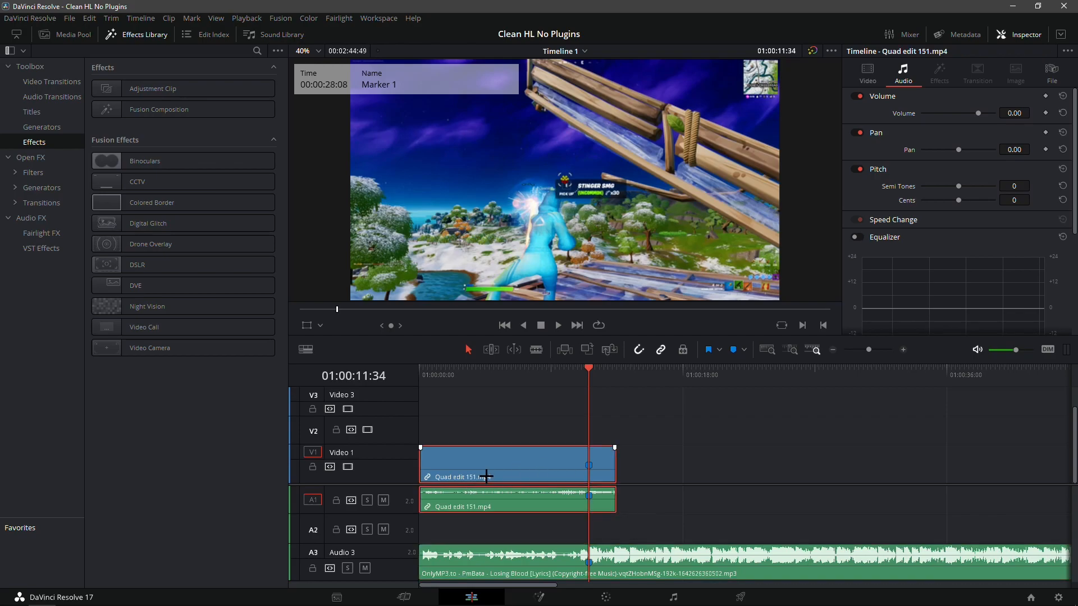
right_click(501, 464)
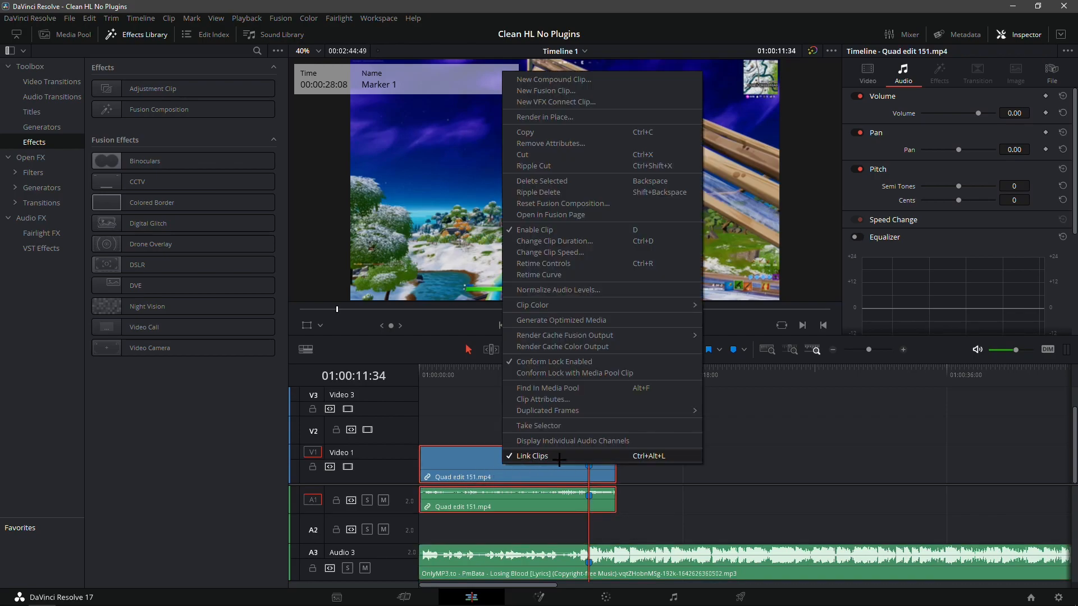
left_click(559, 457)
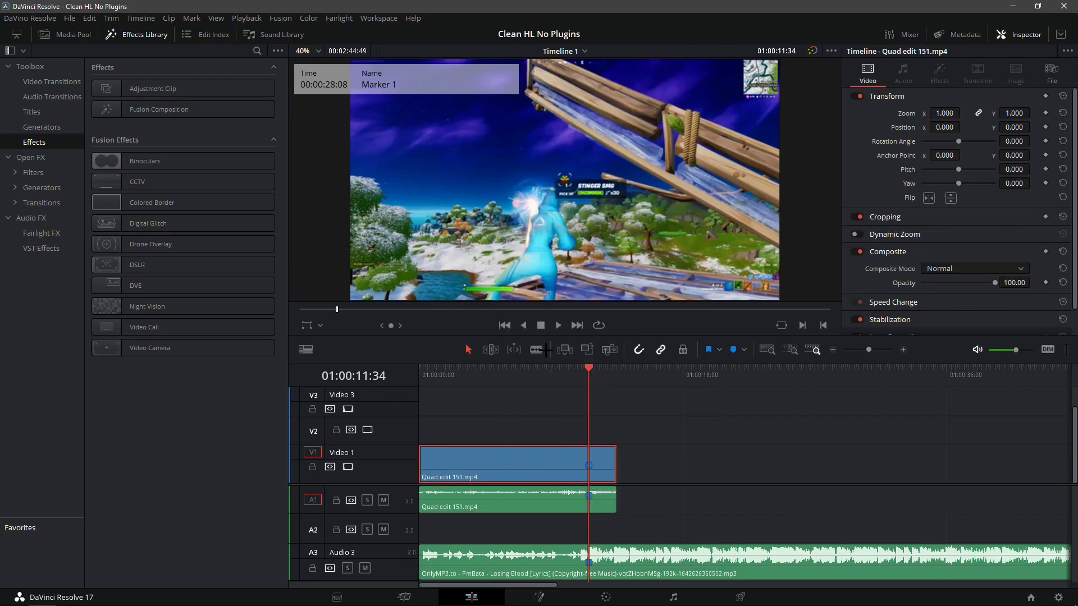
- Show the retime controls on the gameplay video clip and add a speed point at its marker, at 01:00:11:34
right_click(555, 459)
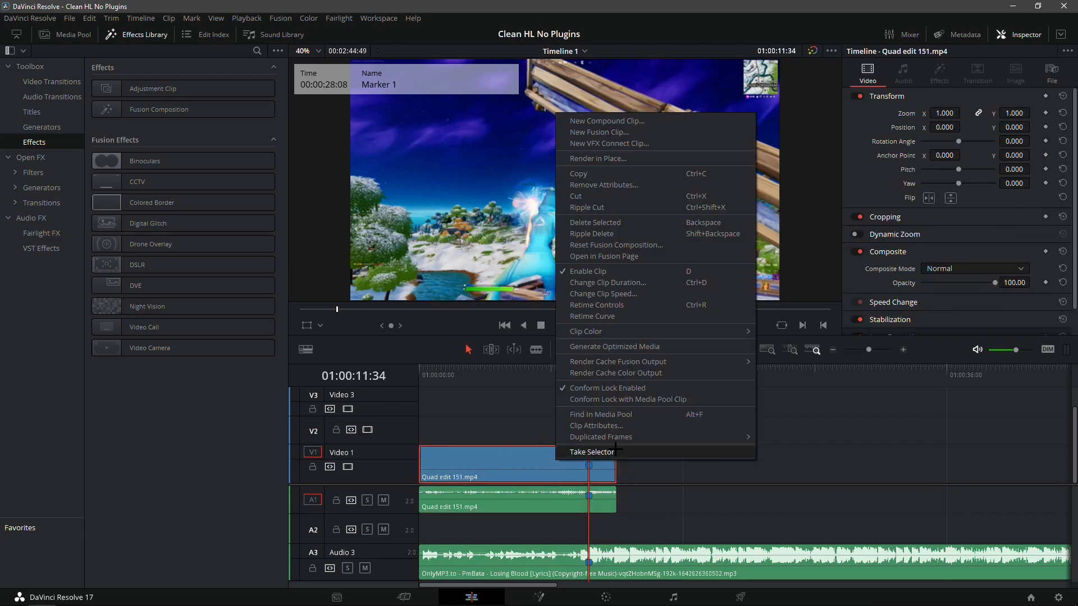
left_click(597, 305)
left_click(906, 351)
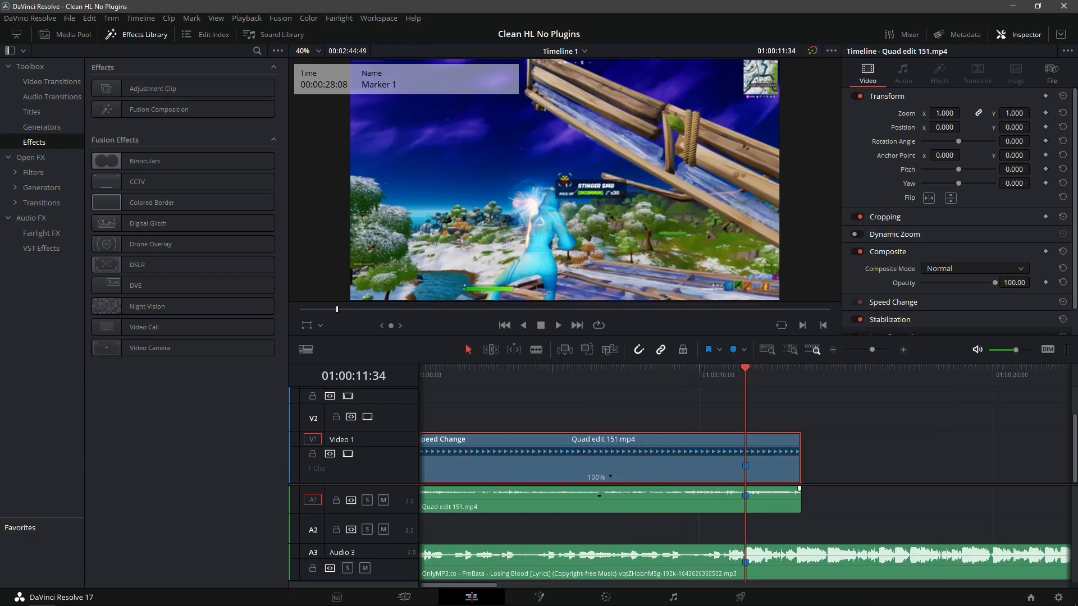
left_click(905, 351)
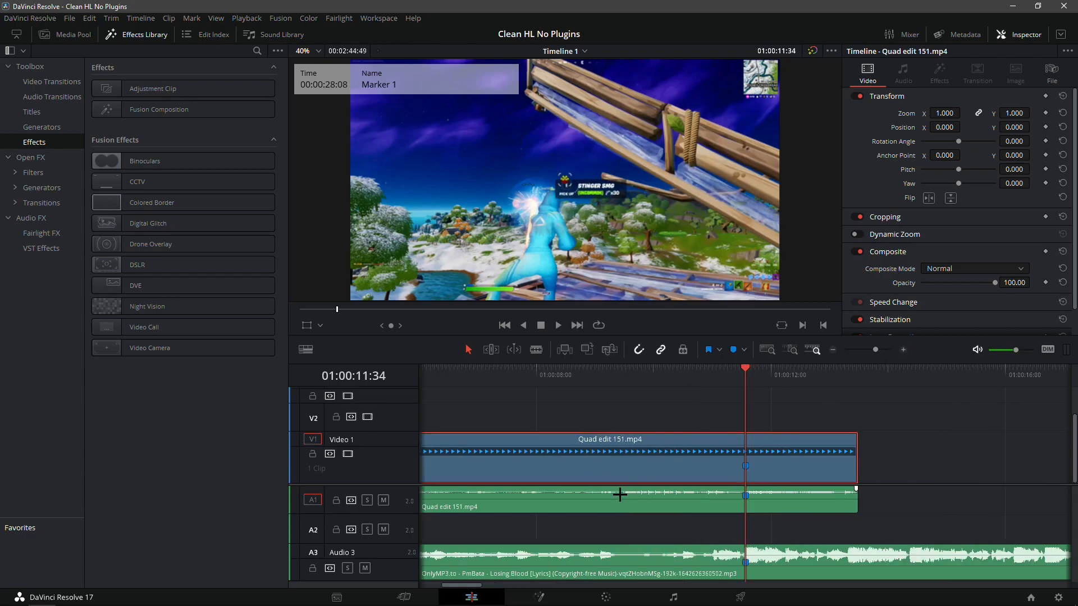
left_click(835, 350)
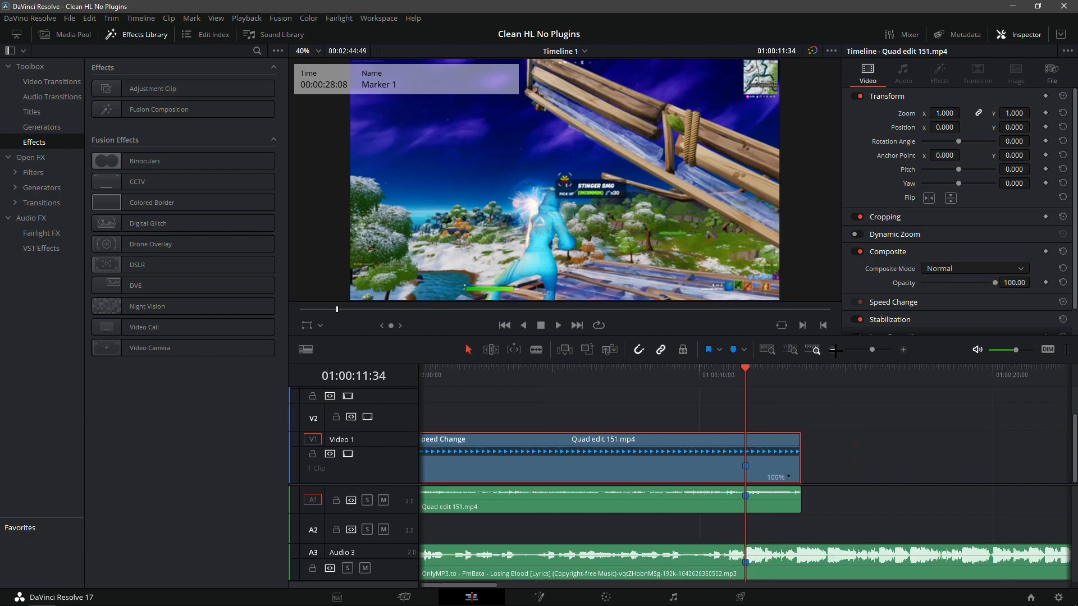
left_click(790, 477)
left_click(817, 485)
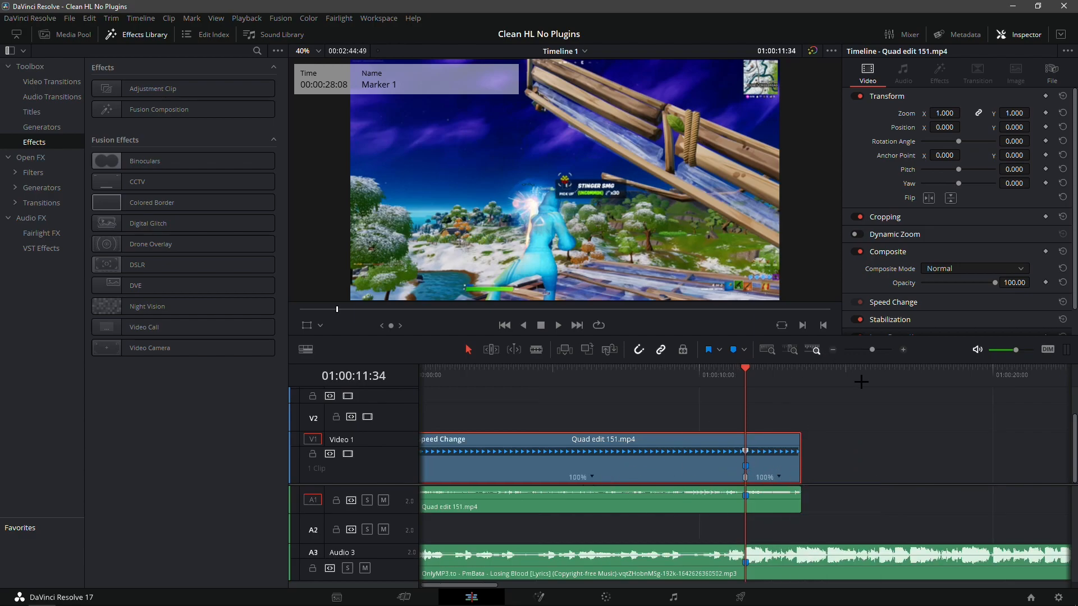
- Add a speed point to the gameplay video clip at 01:00:11:12, shortly before the marked shot
left_click(905, 350)
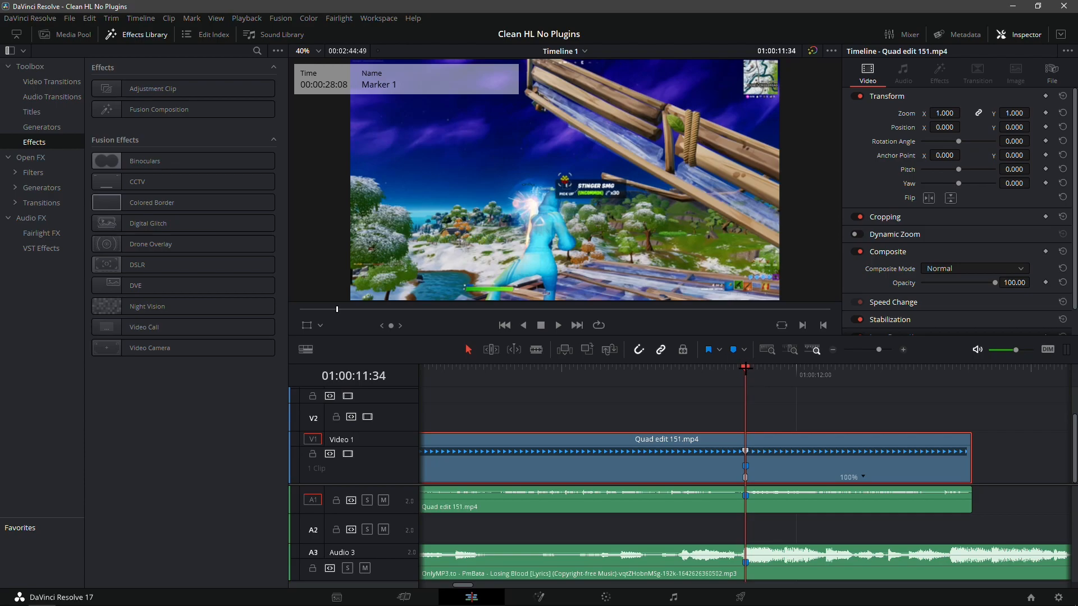
mouse_move(745, 369)
left_mouse_down()
mouse_move(685, 373)
mouse_move(704, 384)
left_mouse_up()
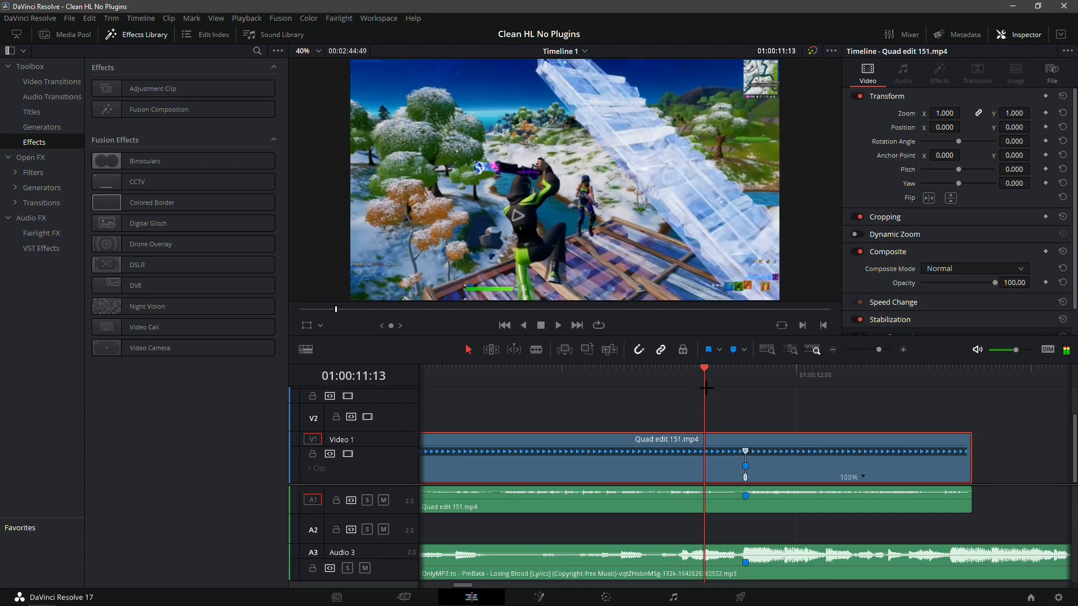
key("Left")
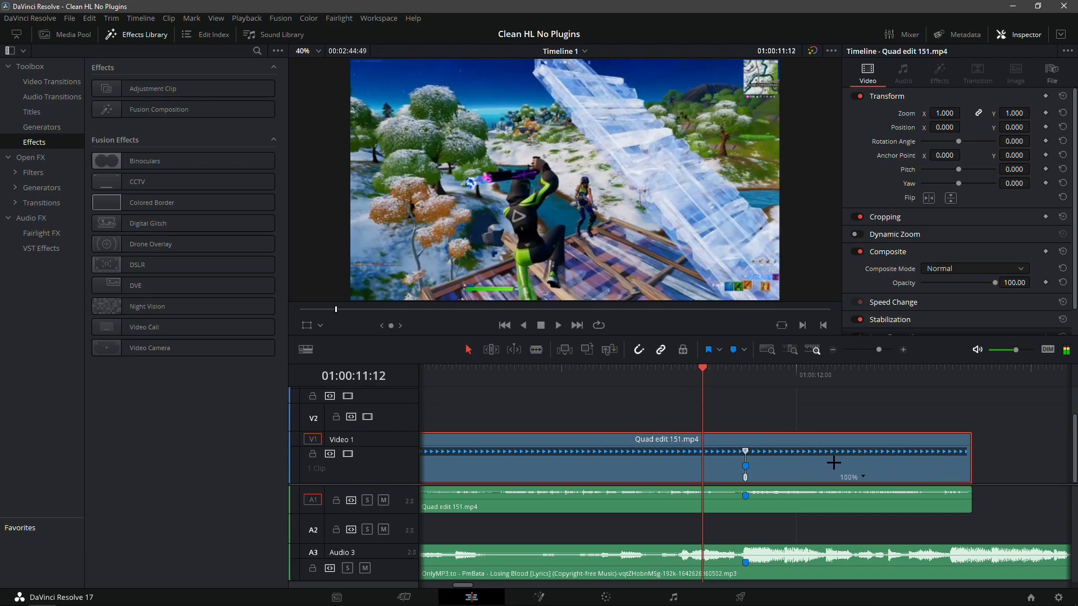
left_click(859, 476)
left_click(898, 484)
- Add another speed point at 01:00:11:23, midway between the new speed point and the marker's speed point
left_click(743, 381)
left_click_drag(743, 381, 712, 383)
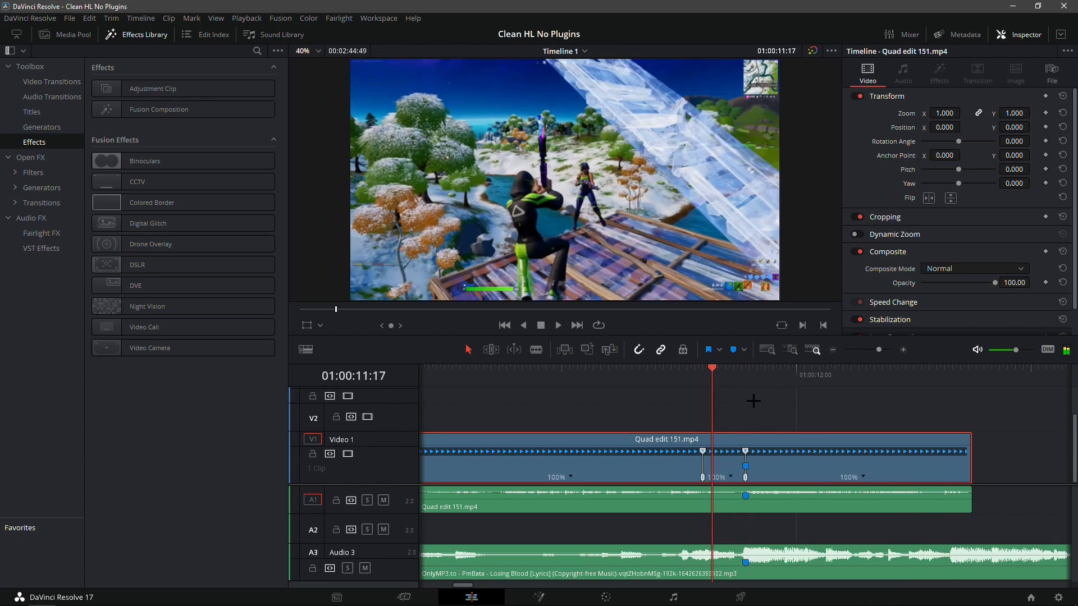
key("Left")
key("Left")
left_click(899, 351)
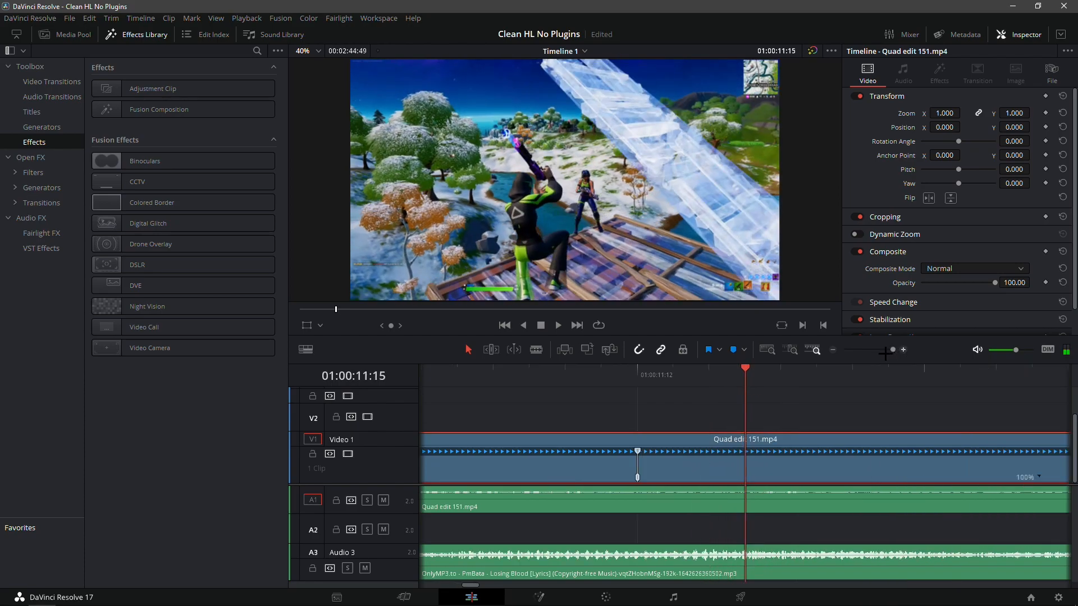
left_click_drag(890, 348, 888, 350)
left_click(706, 382)
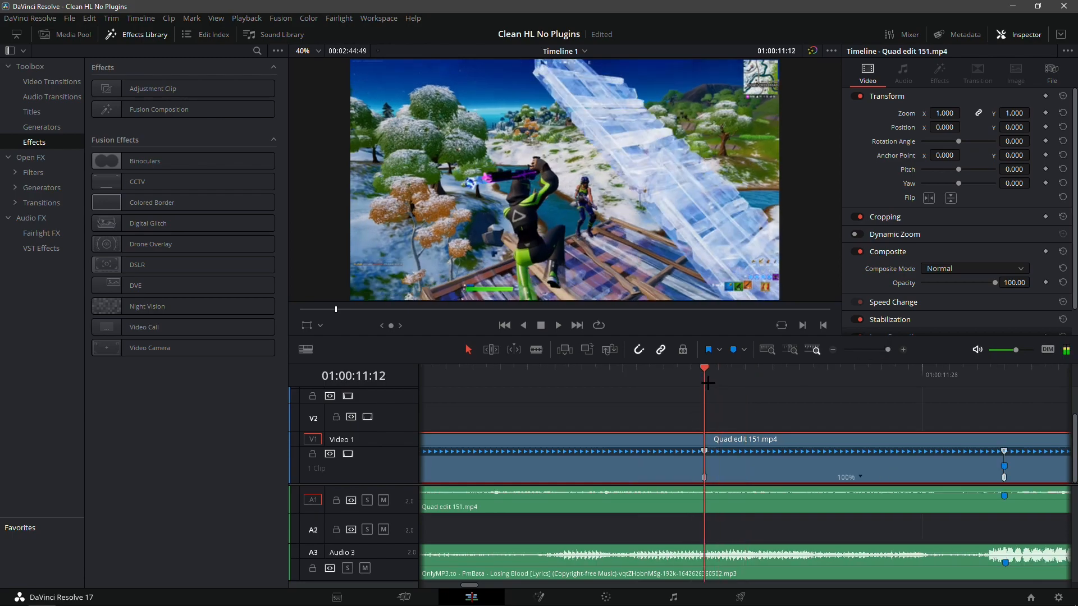
left_click_drag(707, 383, 854, 371)
right_click(876, 477)
left_click(893, 484)
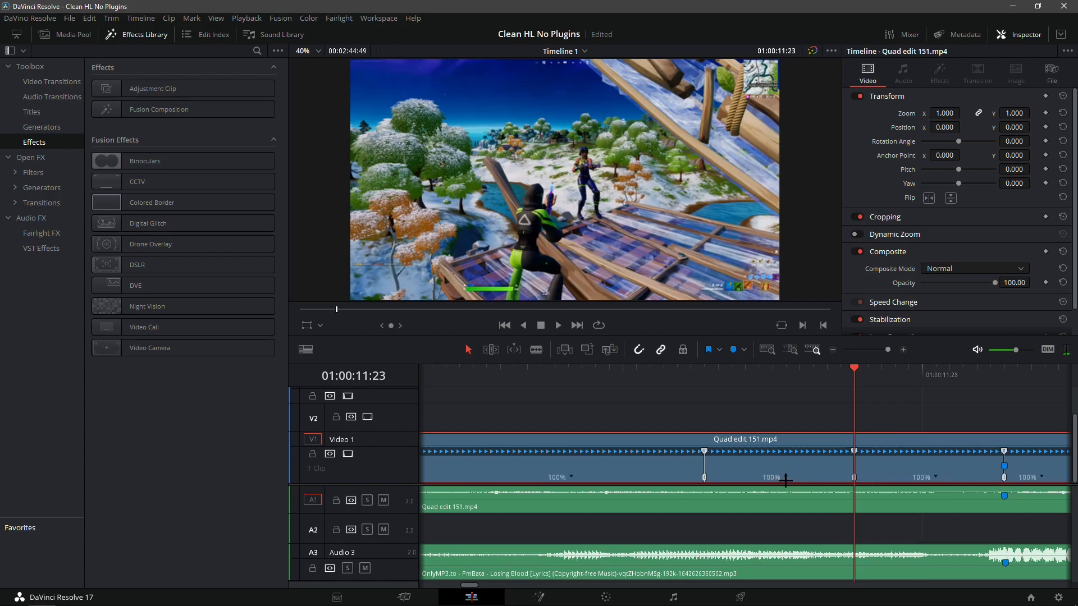
- Change the speed of the section between the first two speed points to 50%
left_click(785, 479)
left_click(760, 420)
left_click(786, 477)
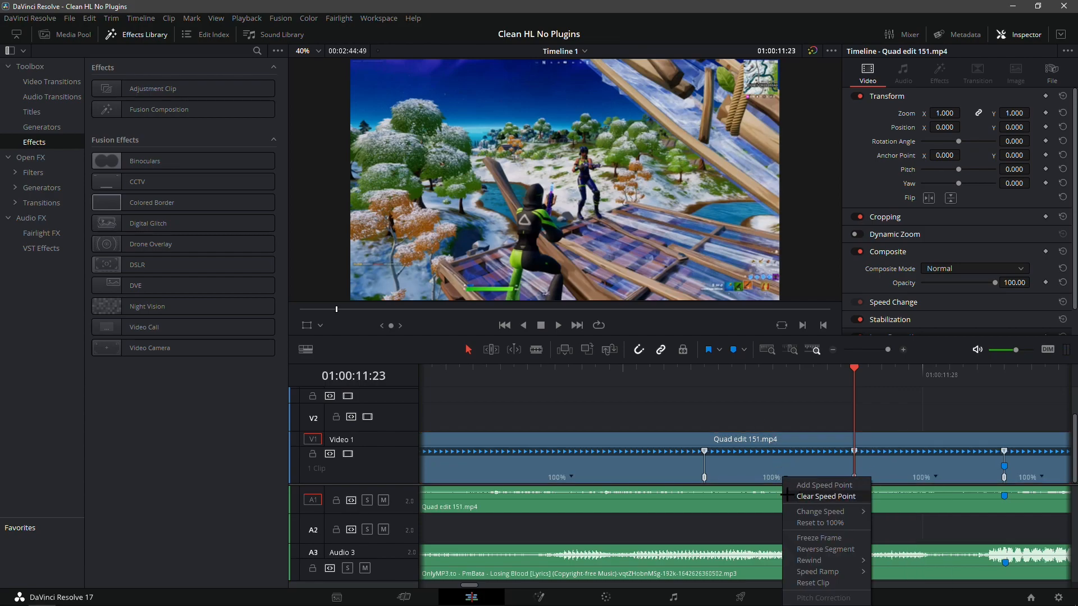
mouse_move(822, 512)
left_click(883, 514)
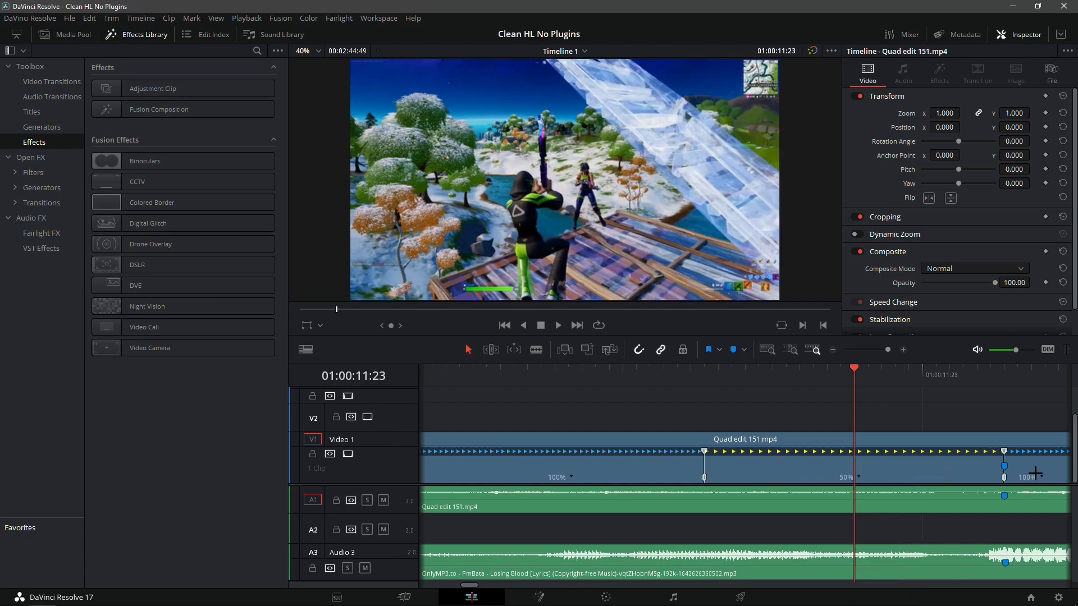
- Change the speed of the section directly after the slowed part to 200%
left_click(1039, 478)
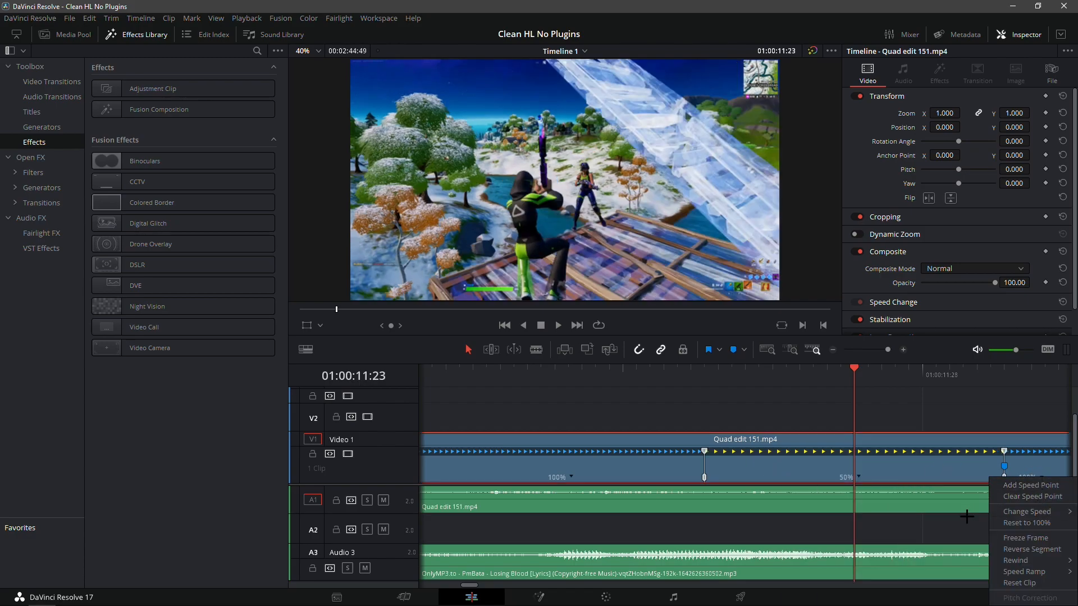
mouse_move(1035, 510)
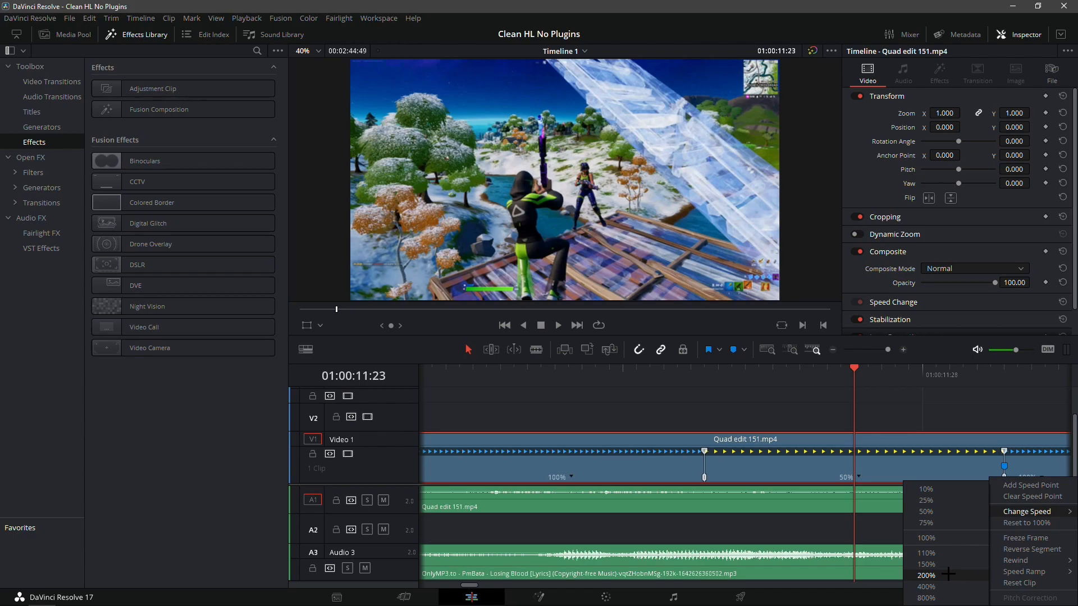
left_click(948, 574)
- Raise the 200% section's speed to 244% by pulling its end speed point closer to the marker
left_click(833, 350)
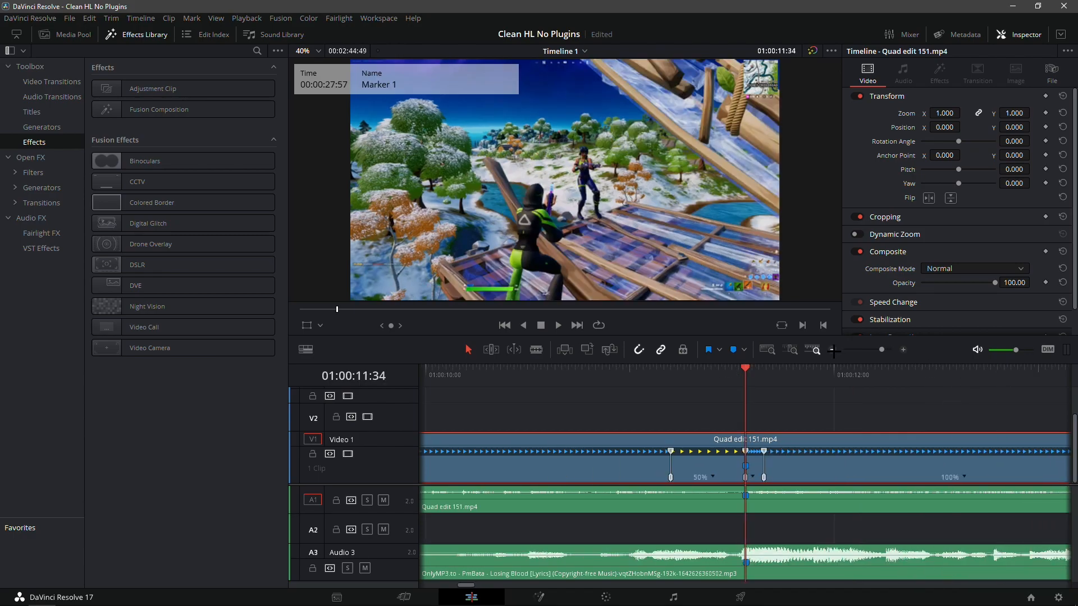
left_click(903, 350)
left_click_drag(773, 367, 938, 371)
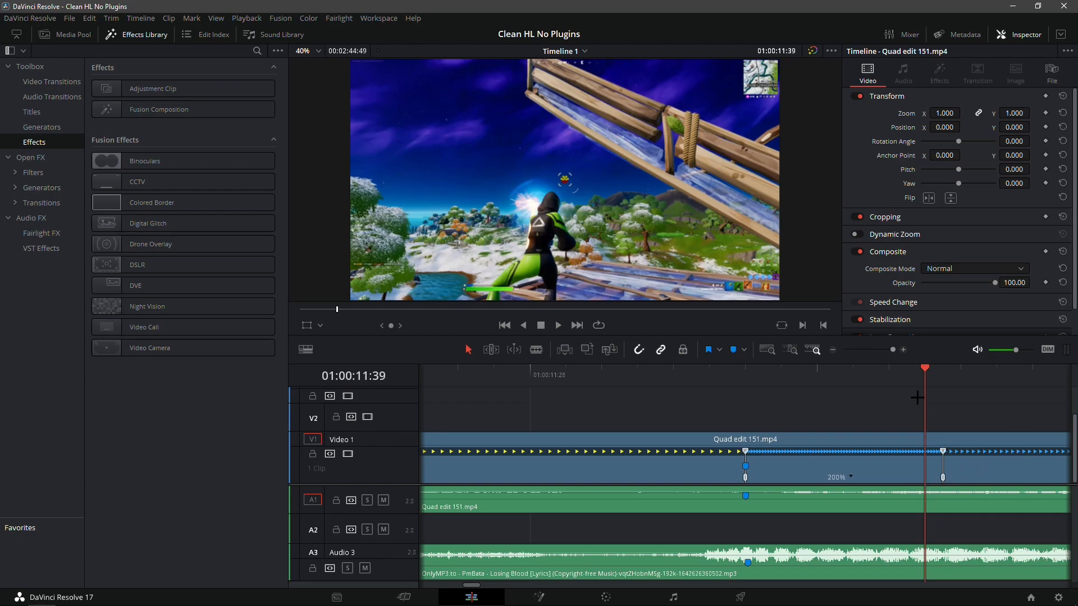
left_click(947, 378)
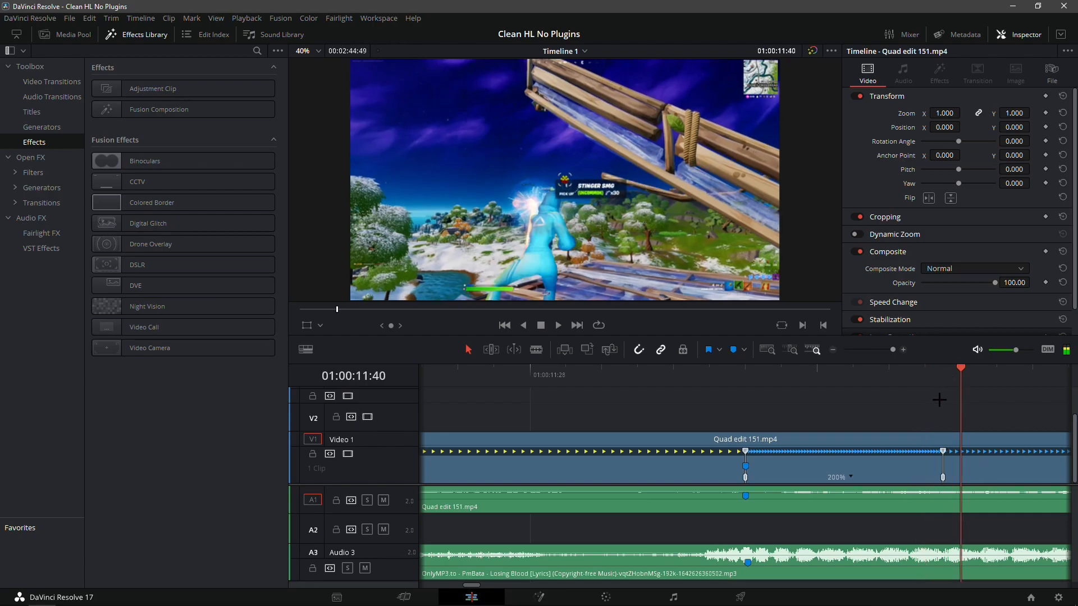
key("Left")
key("Left")
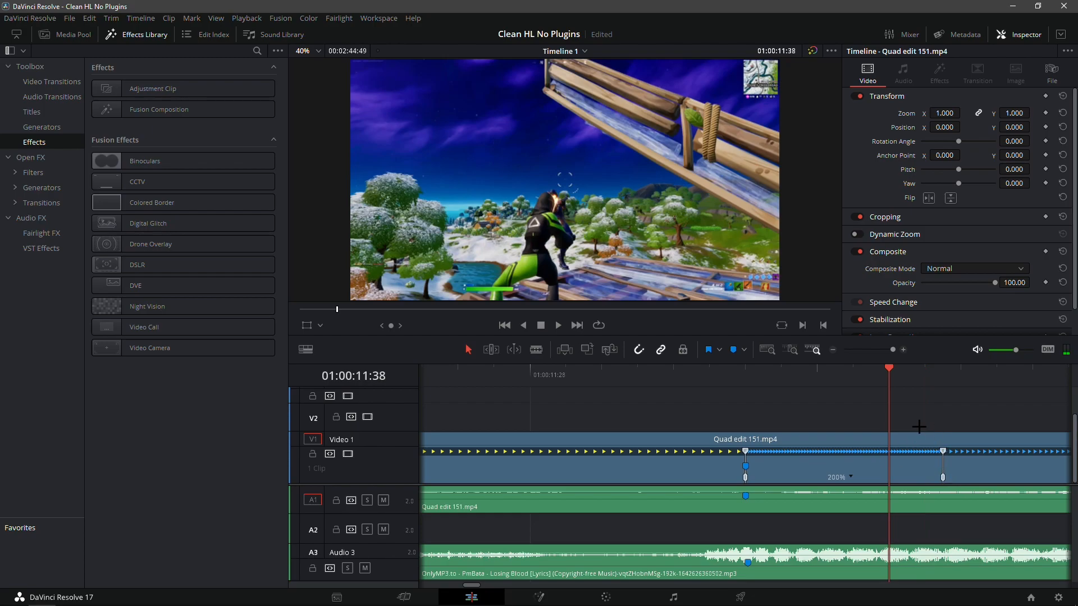
left_click_drag(943, 452, 907, 452)
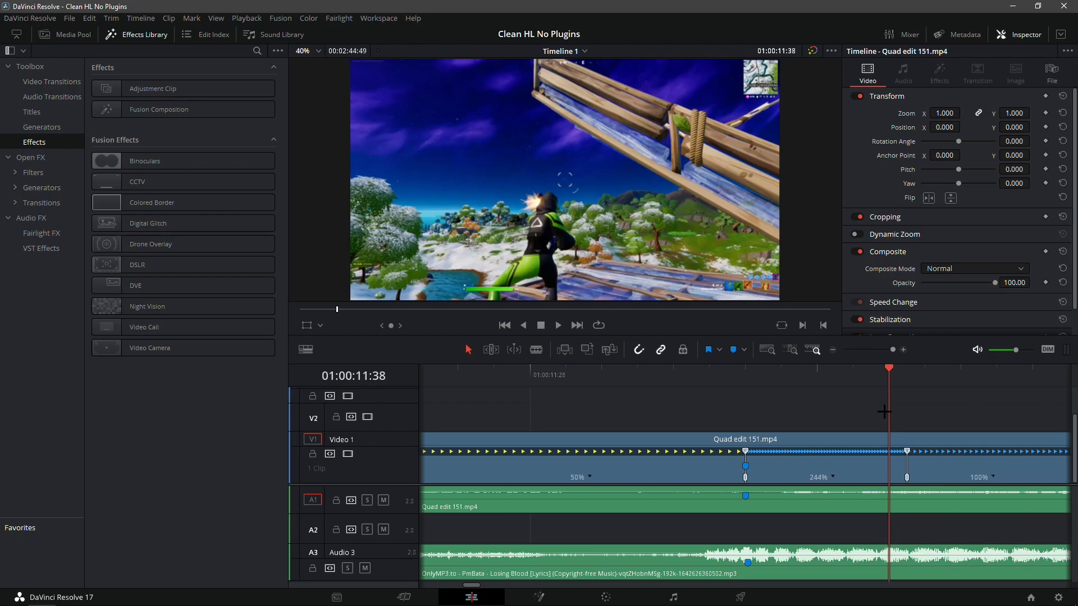
- Shift the fast section's start speed point to about 01:00:11:28 and its end speed point to 01:00:11:36, and play it back
left_click(766, 375)
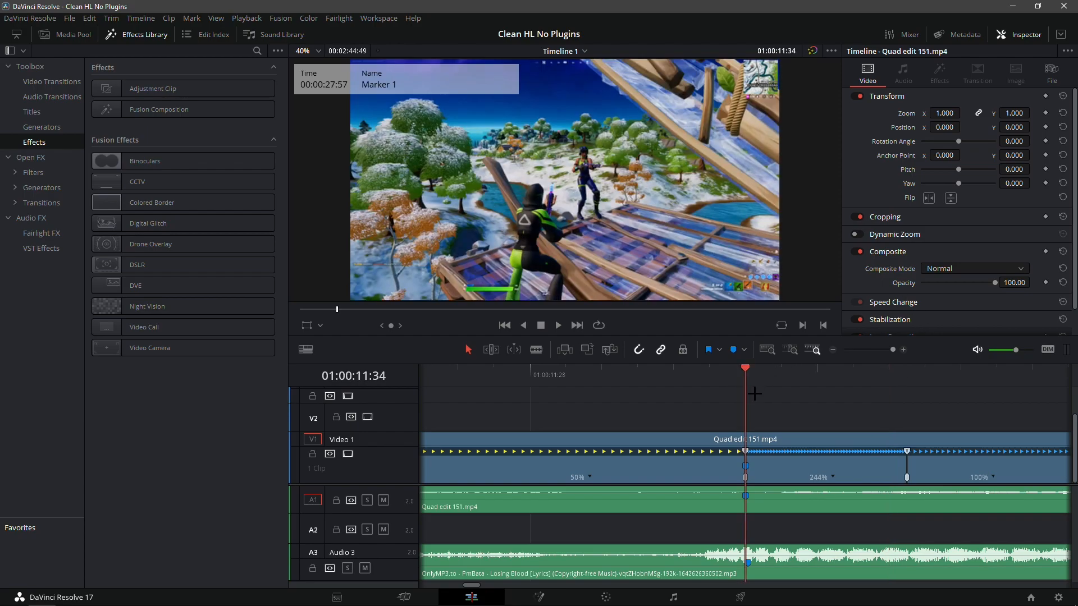
left_click_drag(745, 479, 542, 500)
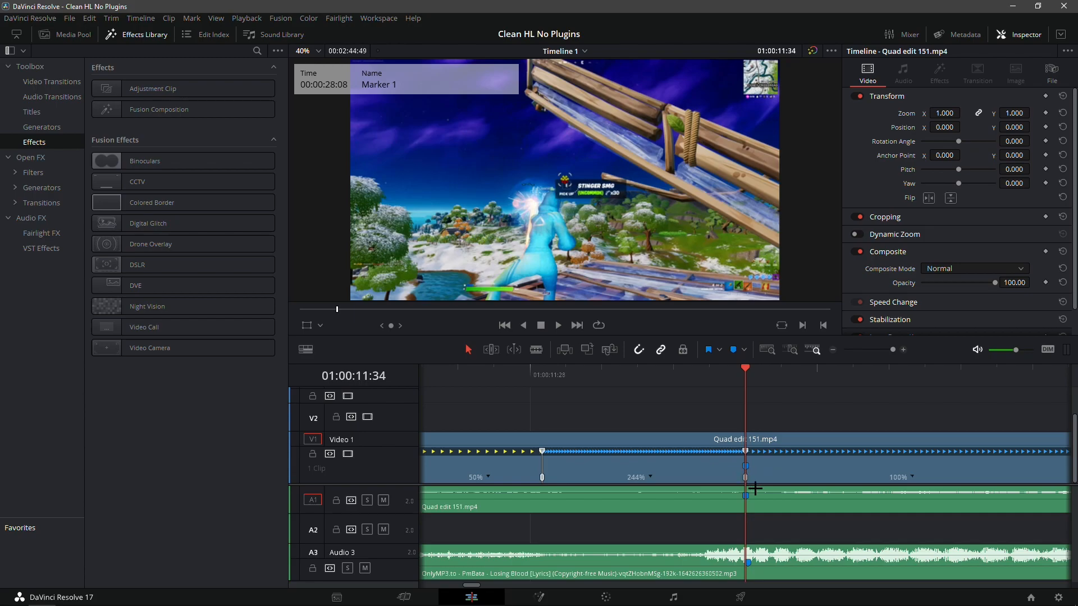
key("Right")
key("Right")
left_click_drag(745, 478, 817, 471)
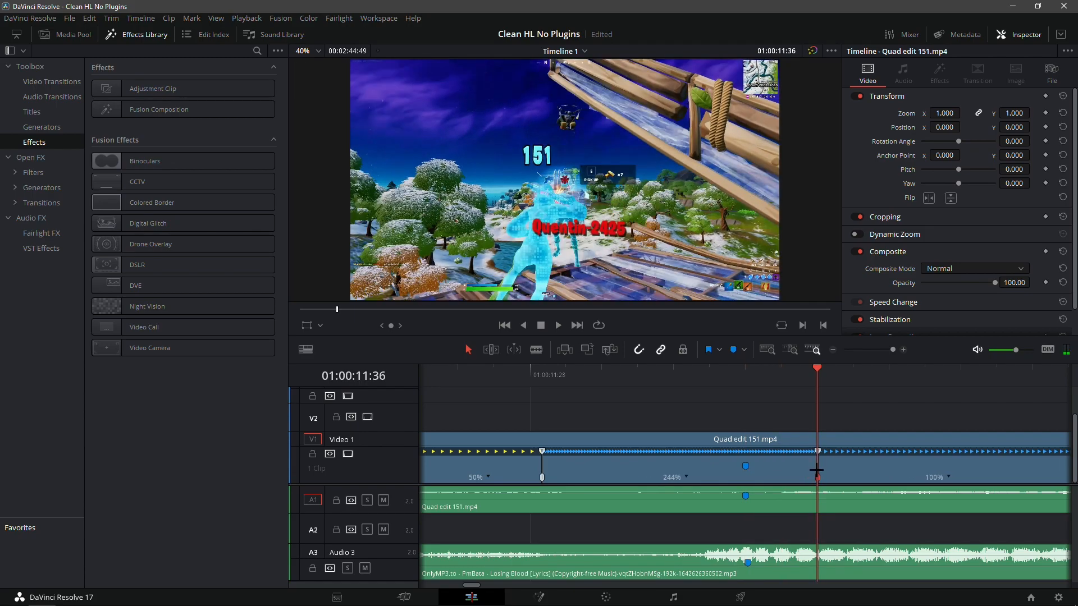
left_click_drag(766, 363, 549, 424)
key("space")
key("space")
- Change the speed of the final section, after the last speed point, to 50%
left_click(832, 367)
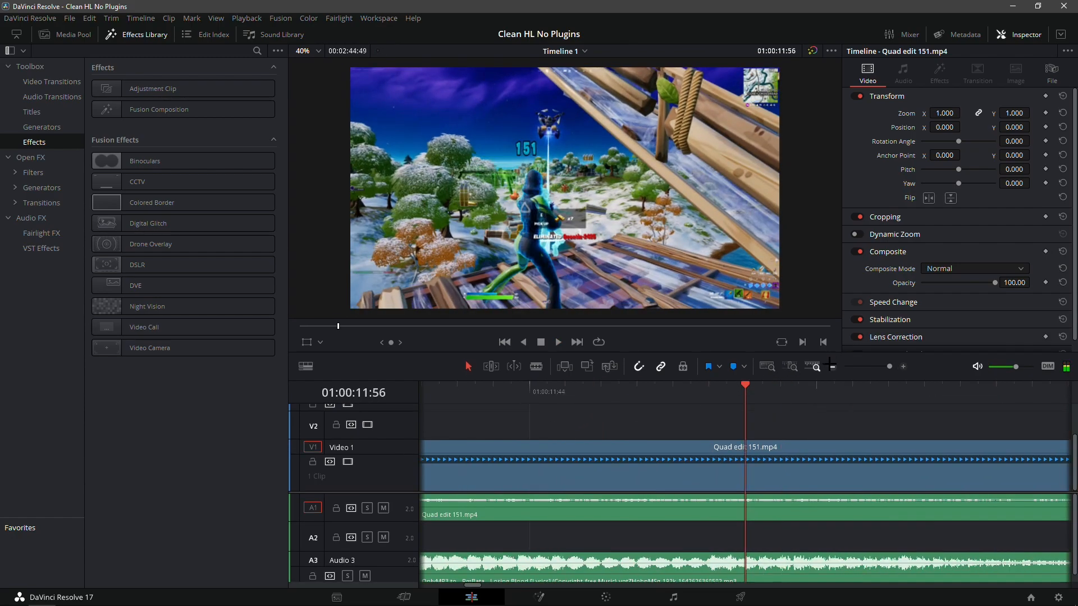
left_click(832, 367)
left_click(832, 367)
left_click(832, 367)
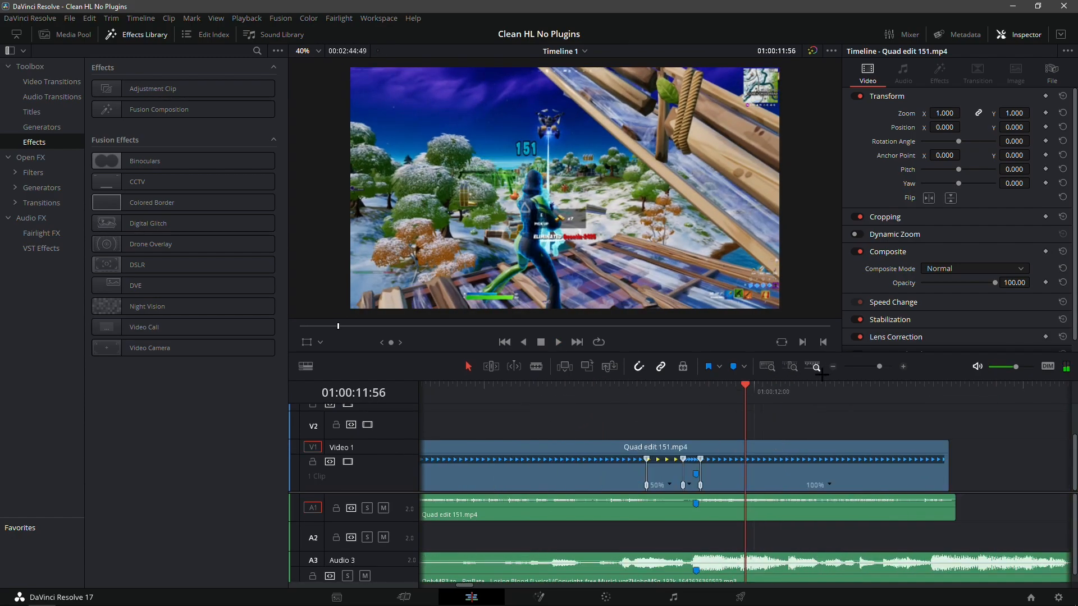
right_click(831, 484)
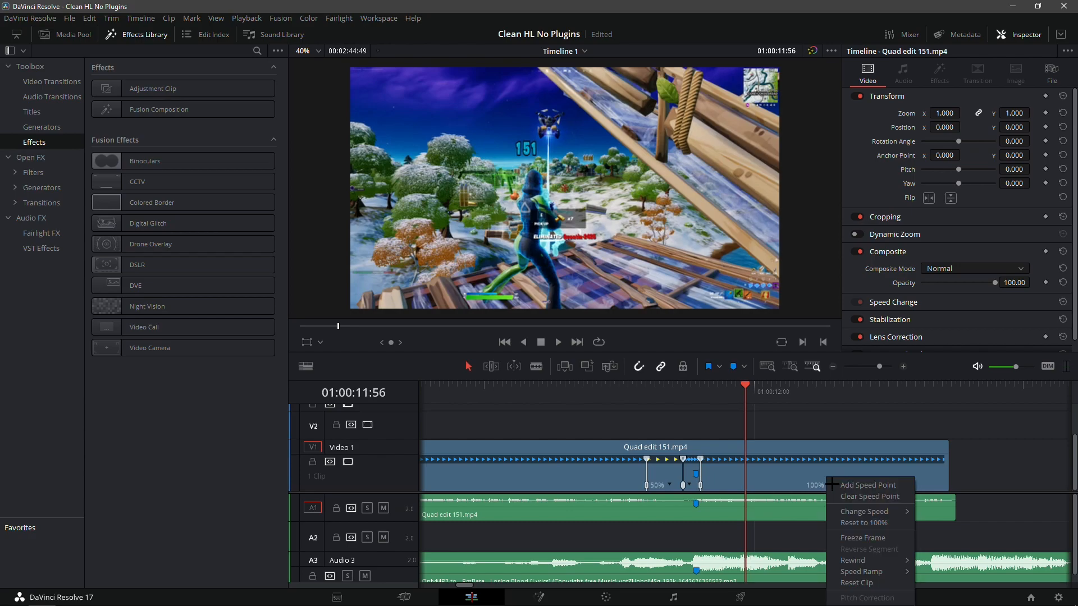
mouse_move(864, 511)
left_click(941, 511)
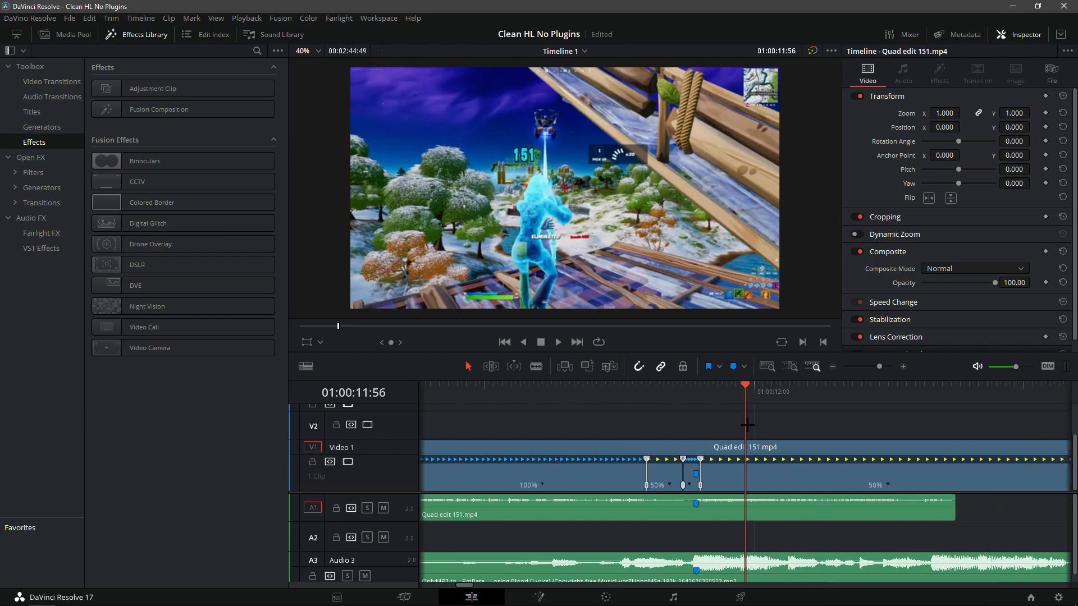
- Split the gameplay clip at 01:00:12:24, delete the part after the cut, and play back from 01:00:11:05
left_click_drag(742, 393, 702, 405)
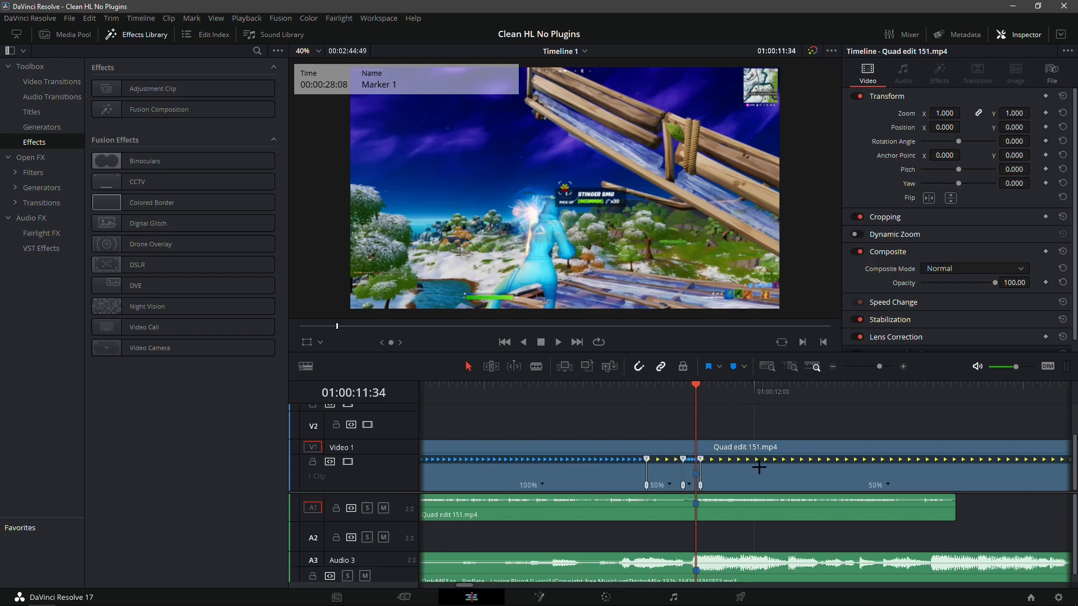
key("shift+Right")
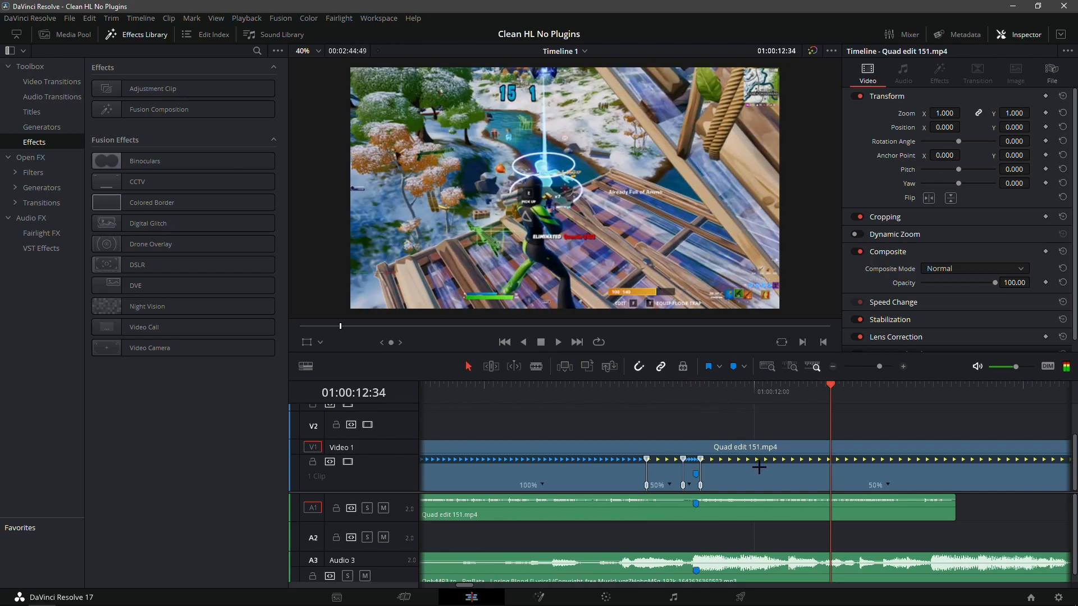
key("j")
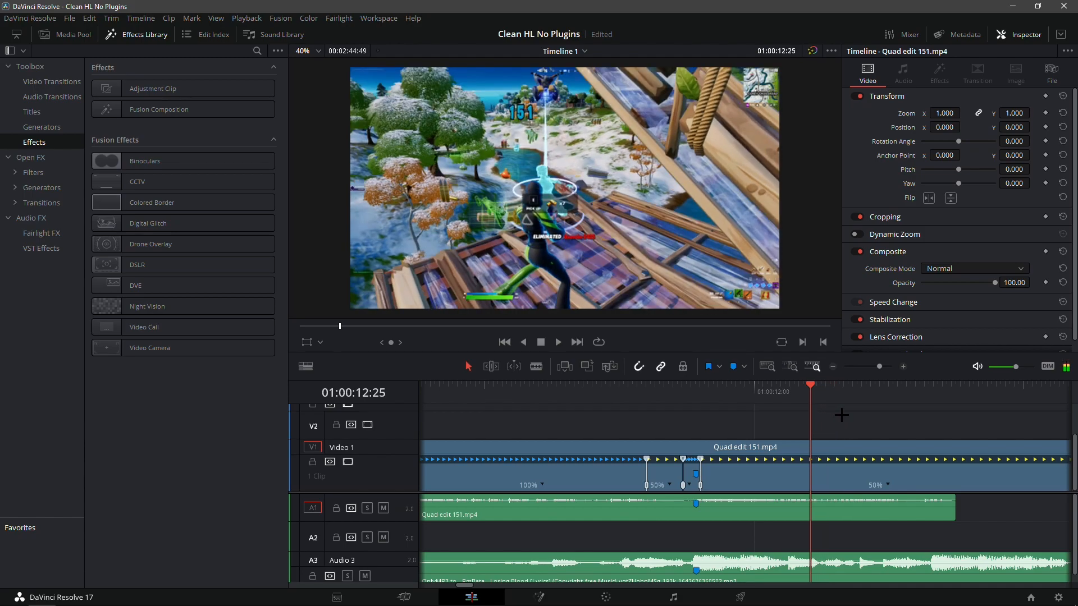
key("Left")
key("Right")
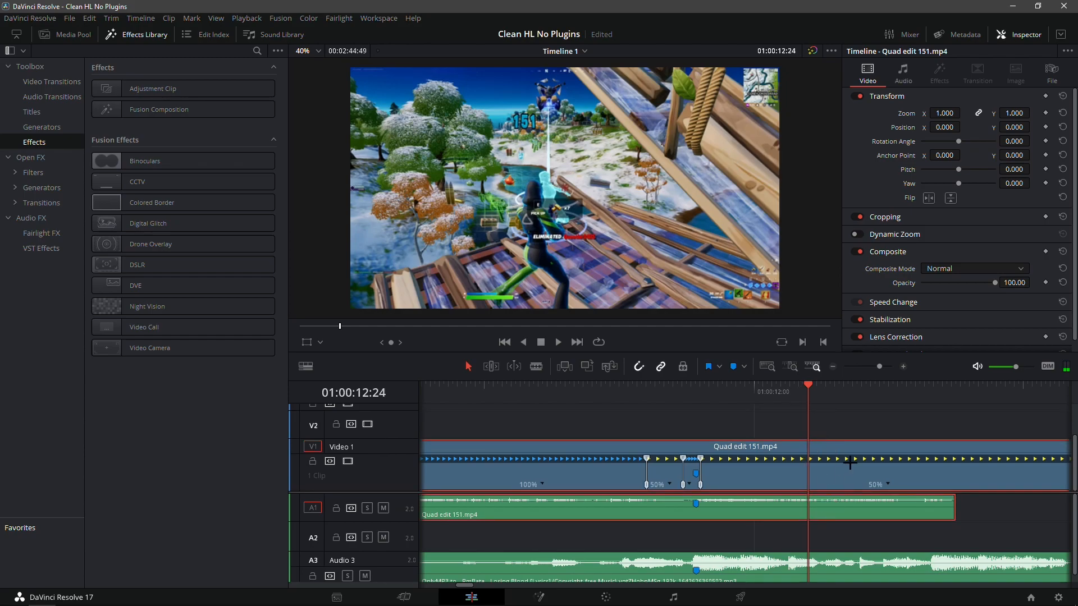
key("ctrl+b")
left_click(869, 466)
key("Delete")
left_click(631, 424)
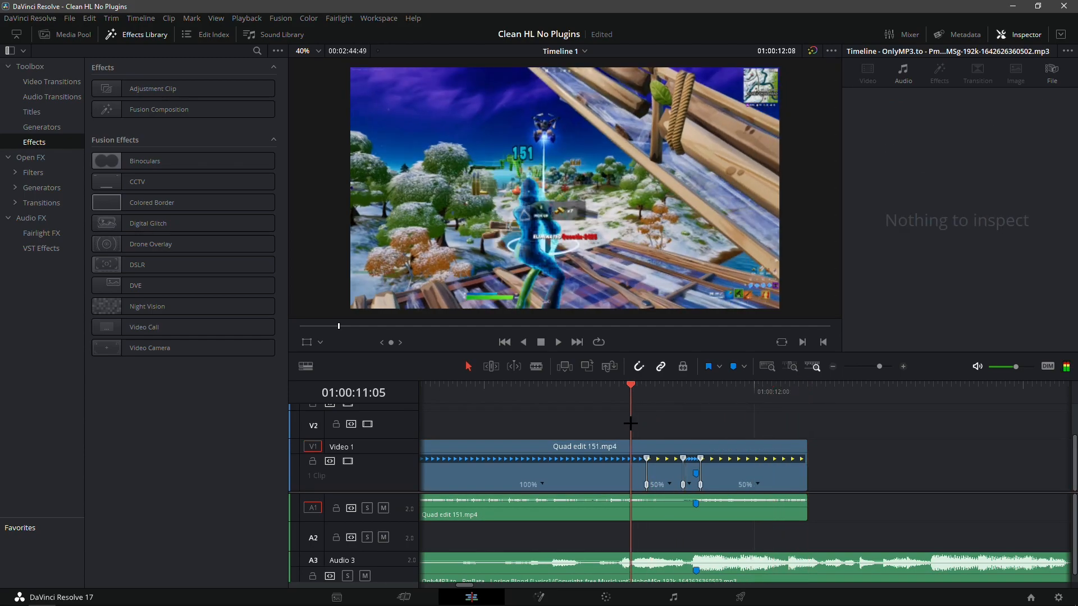
key("space")
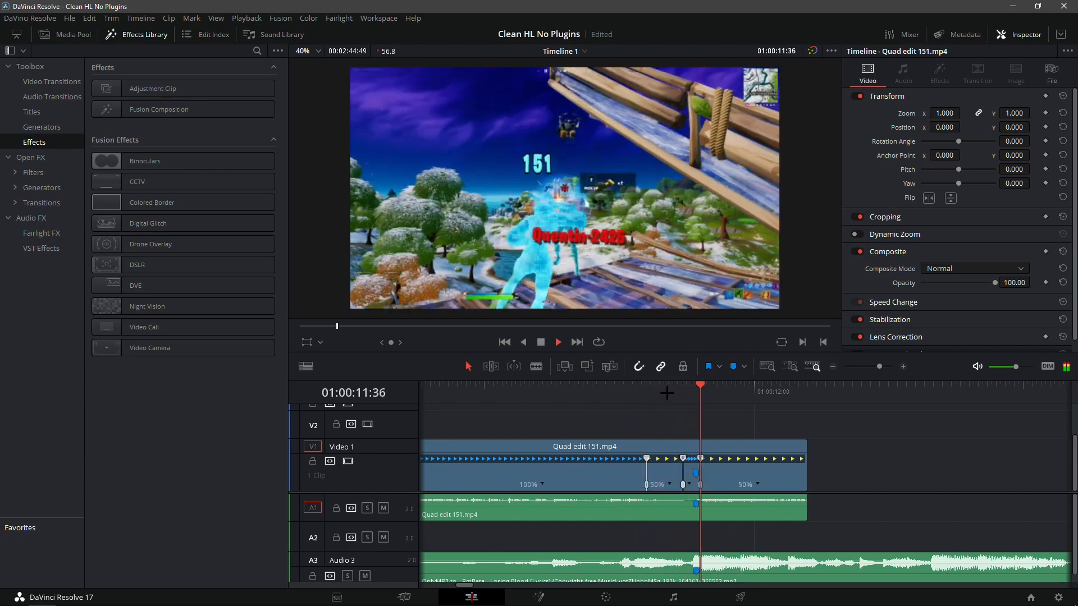
key("space")
- Set the gameplay video clip's Retime Process to Optical Flow and play back the slow-motion section
left_click(702, 454)
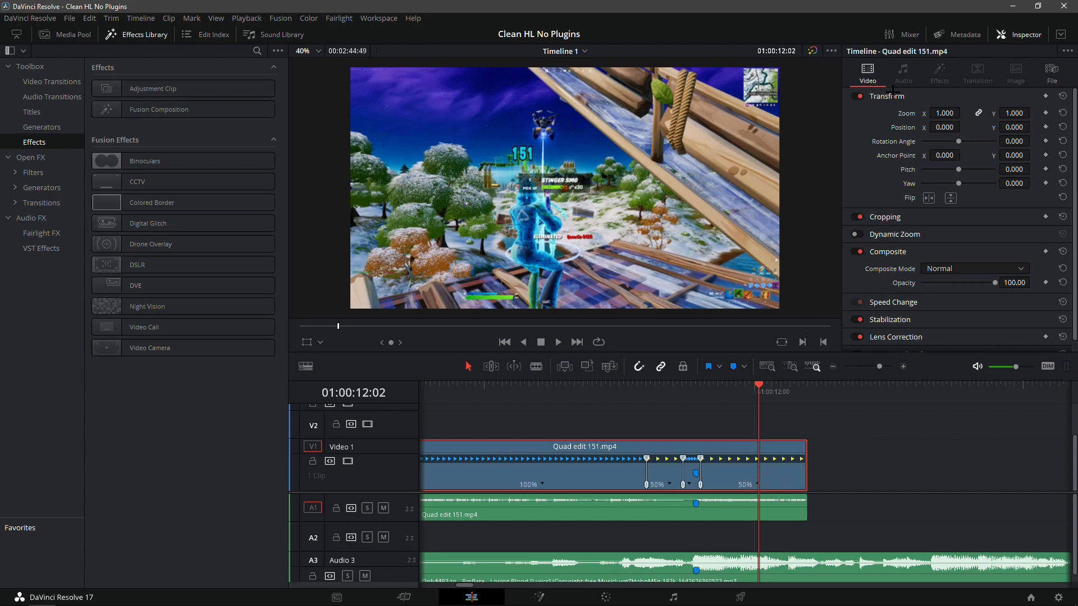
scroll(978, 162, "down", 1)
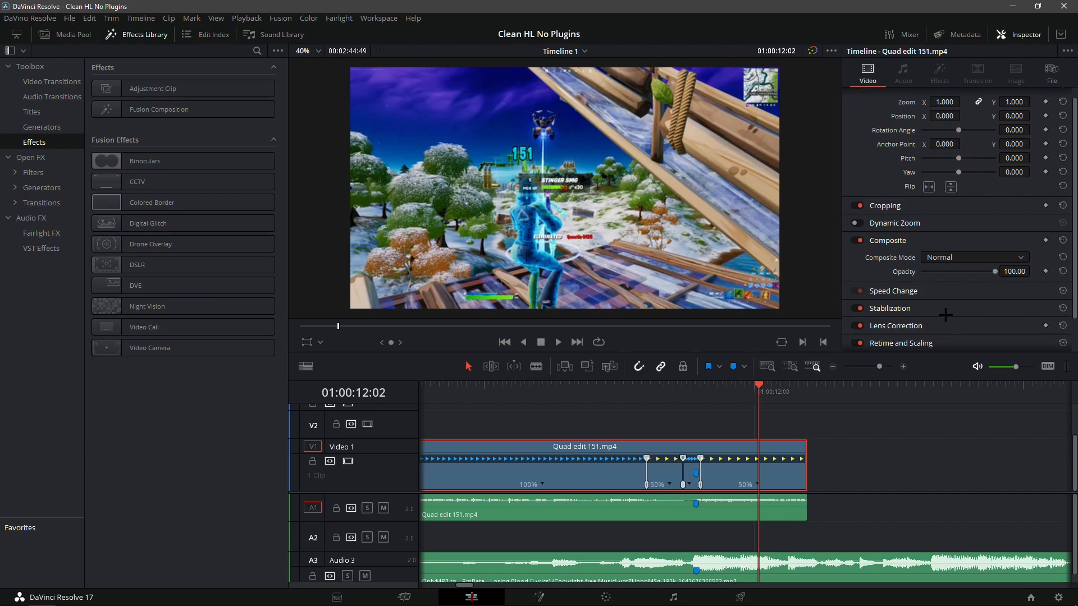
left_click(949, 343)
left_click(955, 299)
left_click(945, 351)
left_click(647, 409)
key("space")
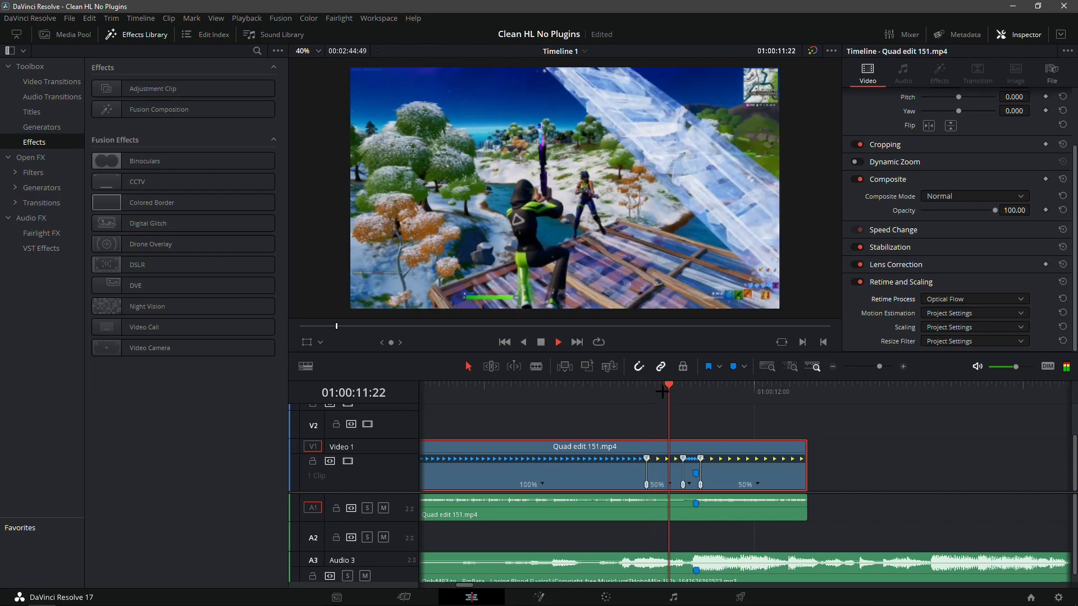
left_click(671, 394)
key("space")
- Extend the fast section's end speed point by one frame to 01:00:11:37 and play the section back
left_click(692, 393)
left_click(903, 367)
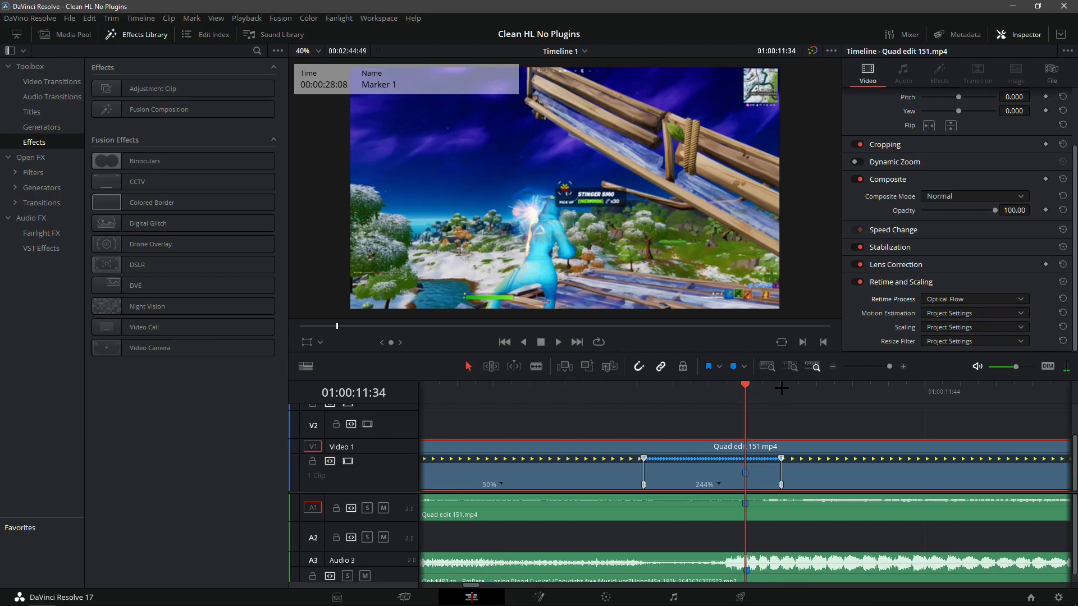
left_click(781, 391)
left_click(903, 367)
left_click(781, 392)
left_click(748, 485)
left_click_drag(783, 476, 782, 477)
key("ctrl+z")
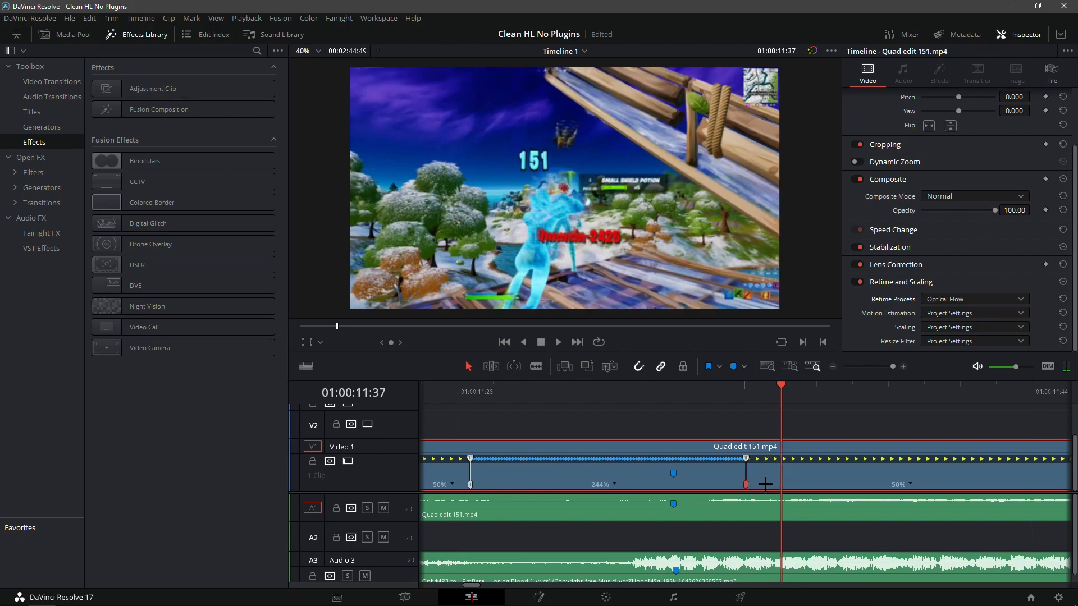
left_click_drag(779, 478, 782, 476)
left_click_drag(741, 397, 500, 392)
key("space")
key("space")
- Trim the end of the gameplay video clip to line up with its audio and play the retimed section again
left_click(832, 368)
left_click(832, 367)
left_click(832, 368)
left_click(832, 368)
left_click_drag(793, 473, 803, 473)
left_click_drag(725, 396, 654, 403)
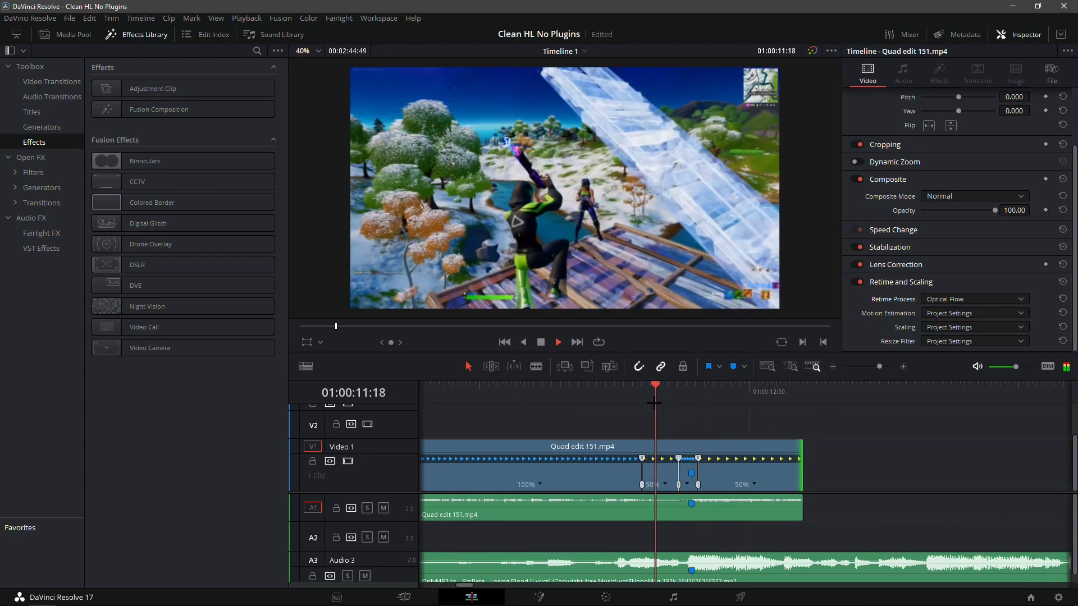
- Step through the slow section up to the drop marker at 01:00:11:34 and inspect the speed points there
left_click(668, 400)
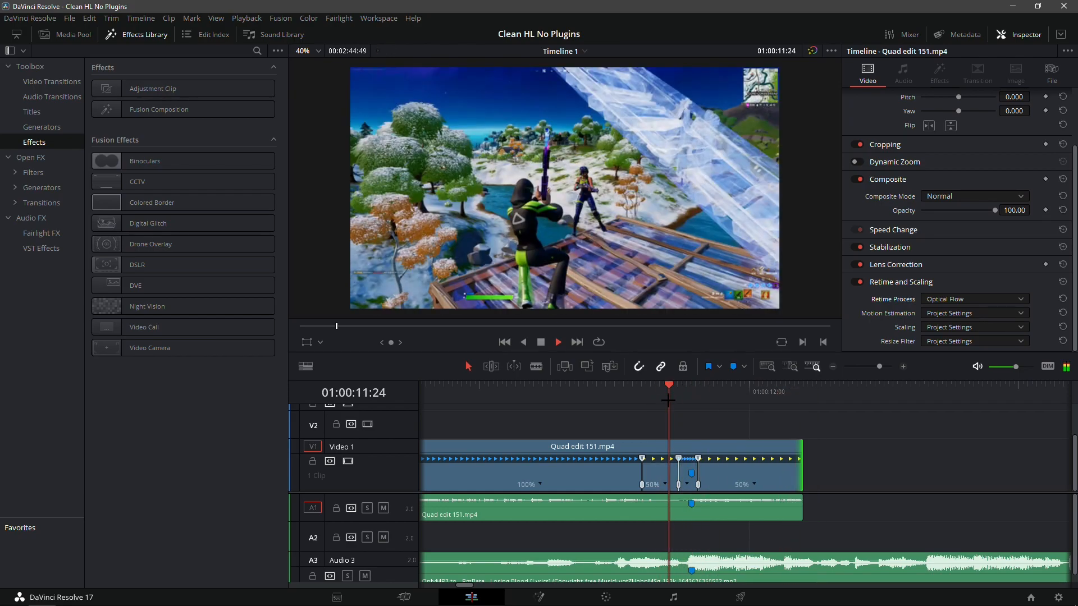
left_click_drag(676, 396, 684, 396)
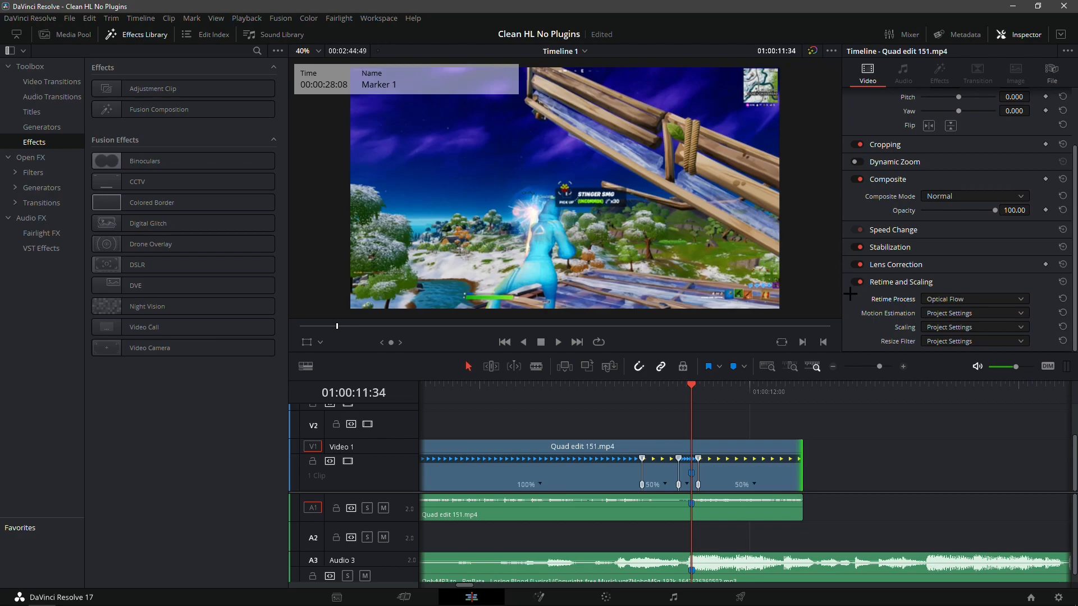
left_click(903, 367)
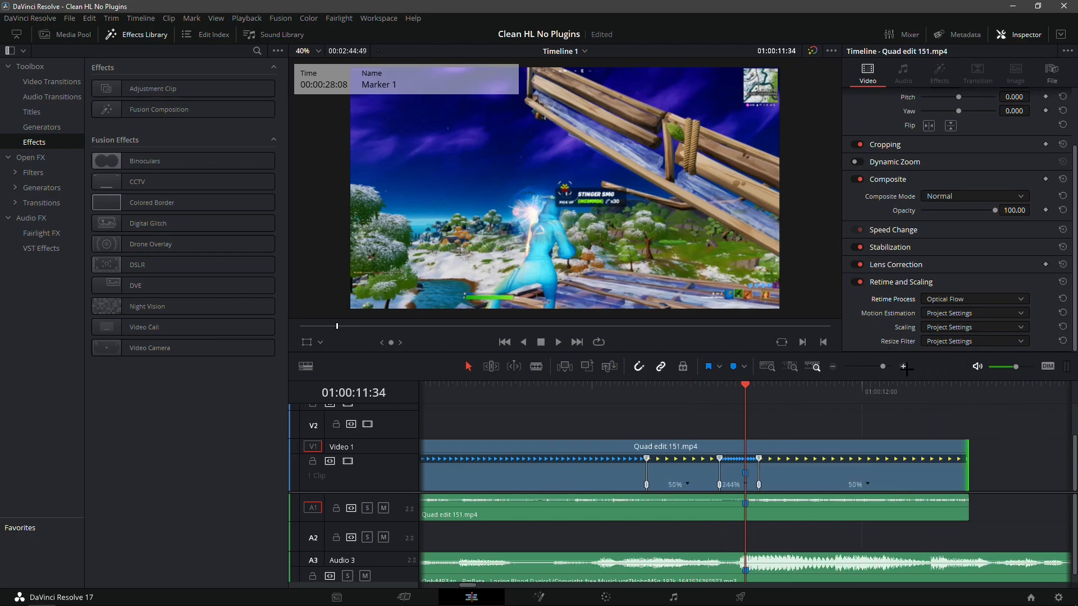
left_click(903, 367)
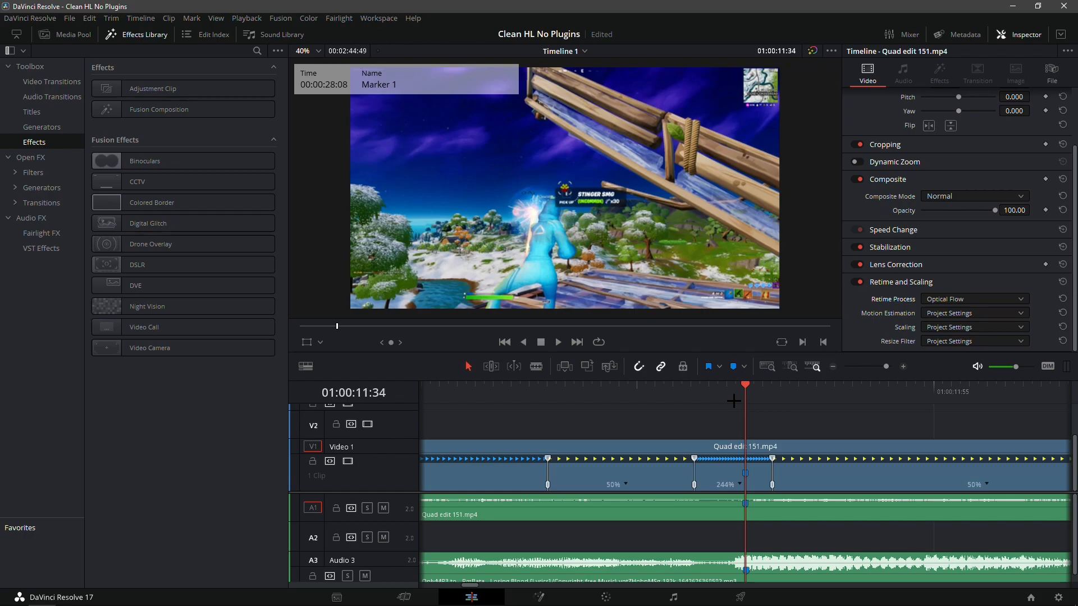
- Play the timeline from one second before the drop and add a timeline marker at 01:00:10:54
key("shift+Left")
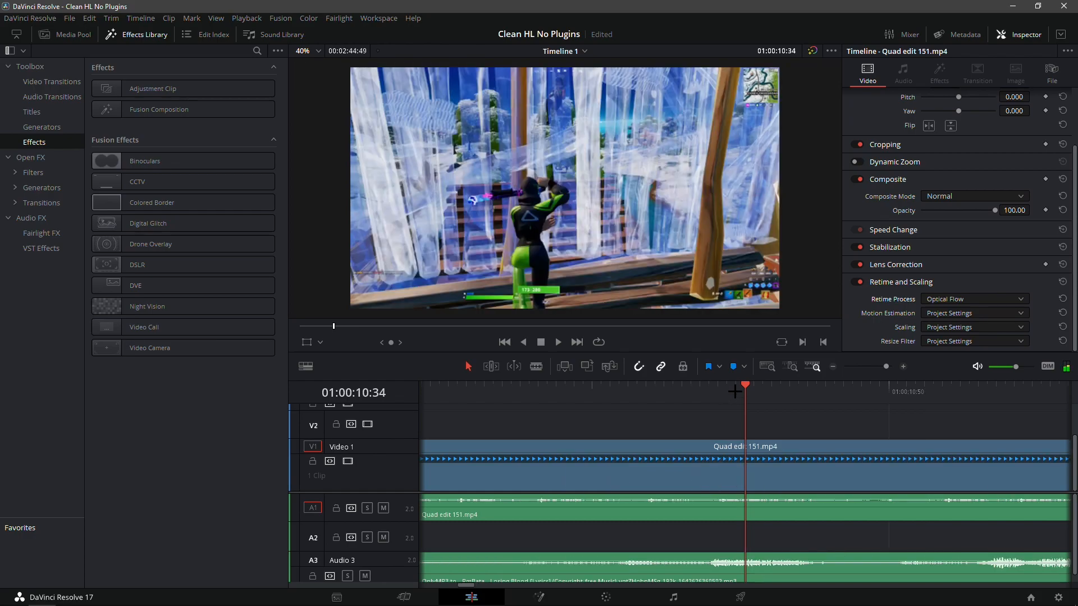
left_click(834, 368)
key("space")
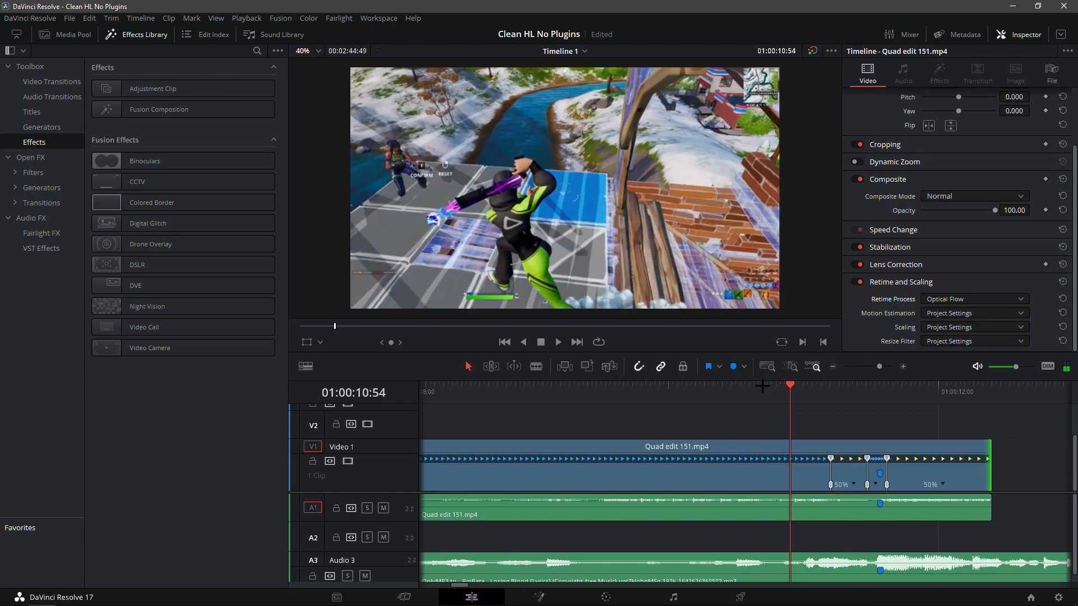
key("m")
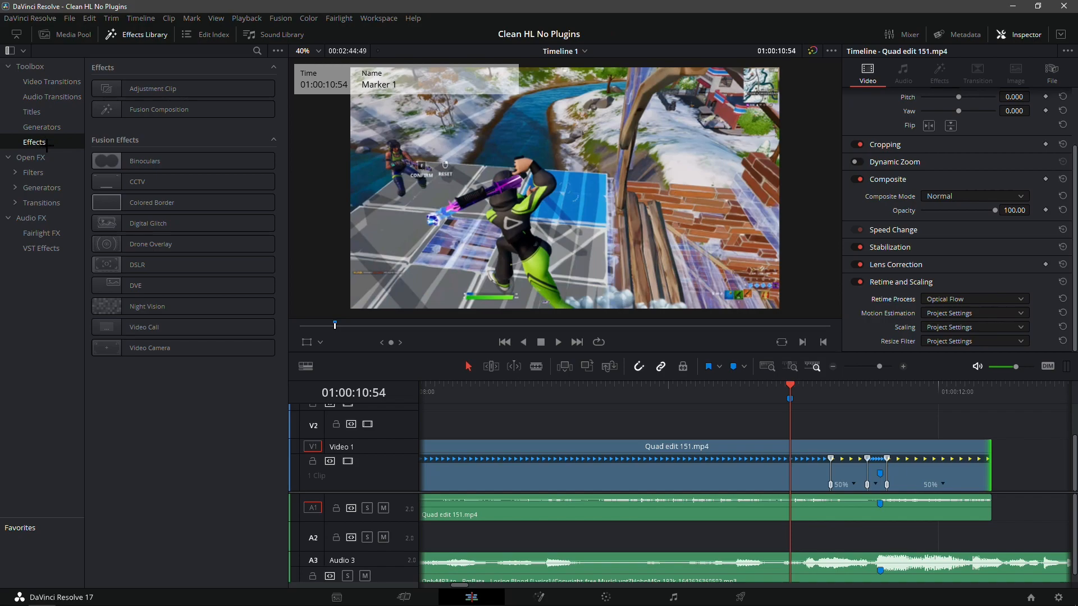
- Place an Adjustment Clip on V2 from the 01:00:10:54 marker and cut off its part after the drop marker
left_click_drag(101, 87, 795, 429)
left_click_drag(846, 393, 811, 412)
left_click(892, 428)
key("ctrl+b")
left_click(903, 421)
key("Delete")
left_click(825, 423)
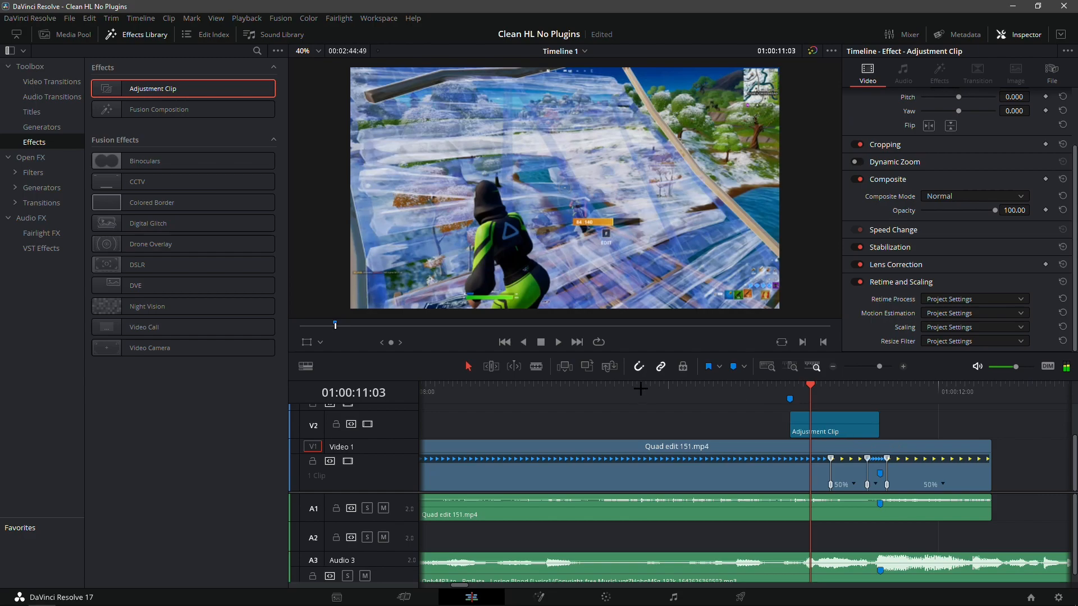
- In the adjustment clip's Fusion composition, insert OpenerBuildup.setting from the Buildups folder between MediaIn1 and MediaOut1 and scrub through its frames
left_click_drag(638, 379, 637, 340)
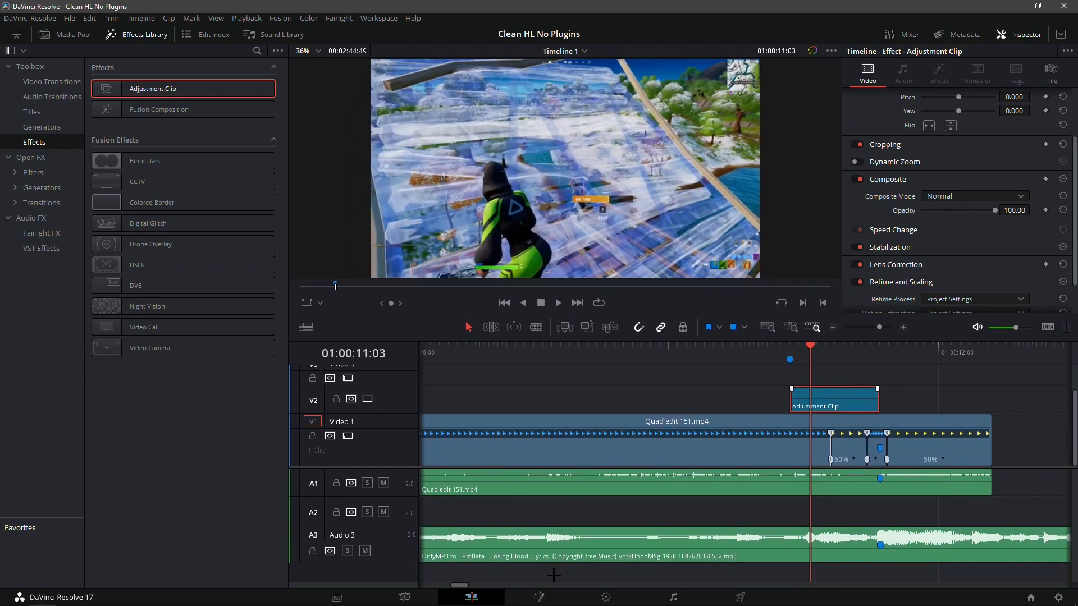
left_click(539, 597)
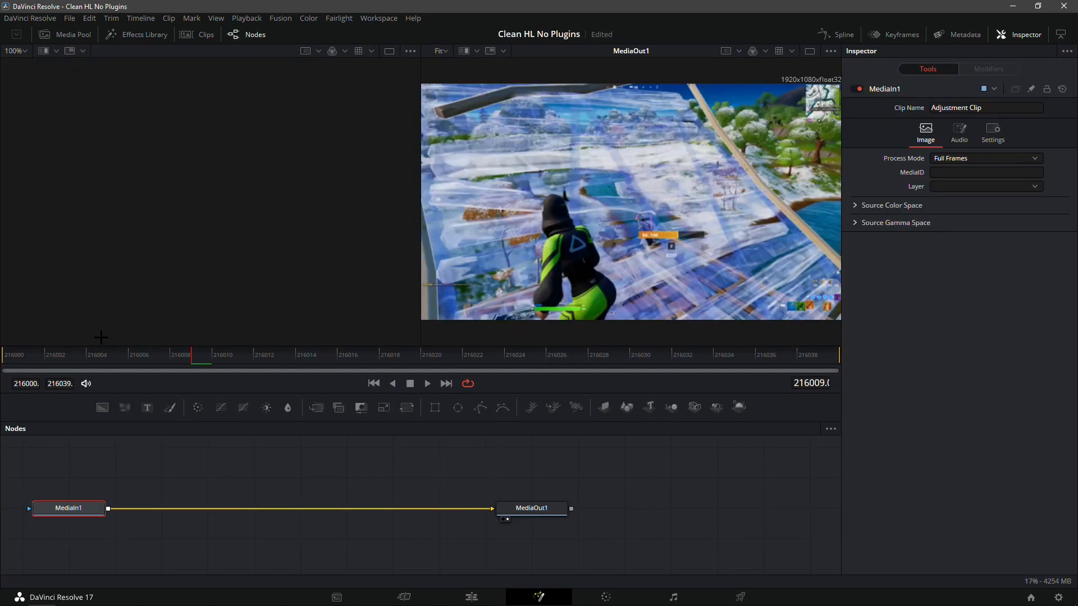
left_click_drag(102, 356, 5, 356)
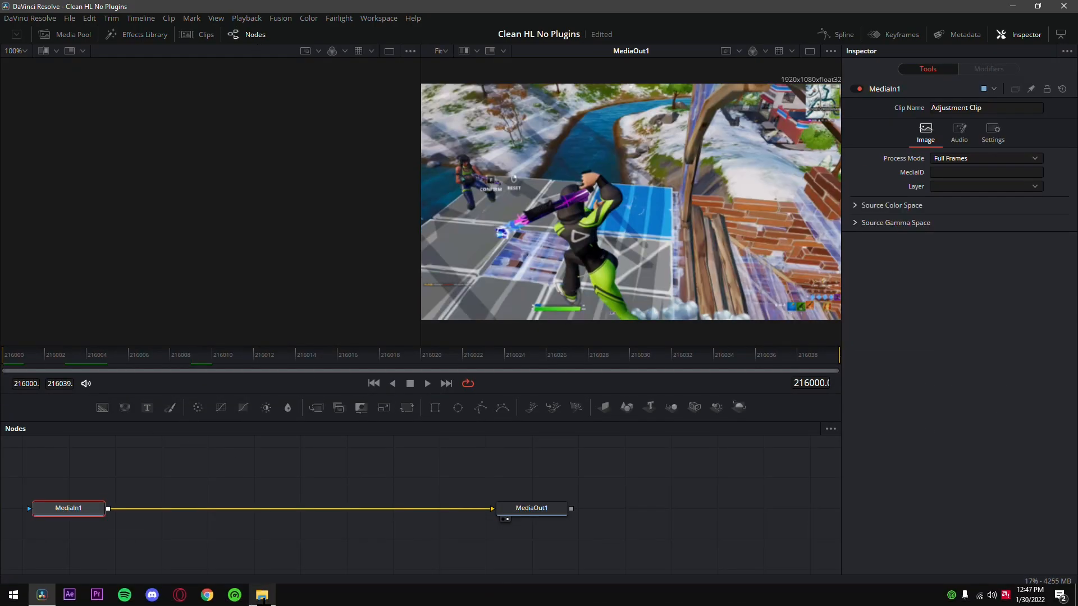
left_click(262, 596)
left_click(162, 208)
left_click_drag(293, 159, 270, 511)
left_click(819, 355)
left_click_drag(819, 355, 8, 349)
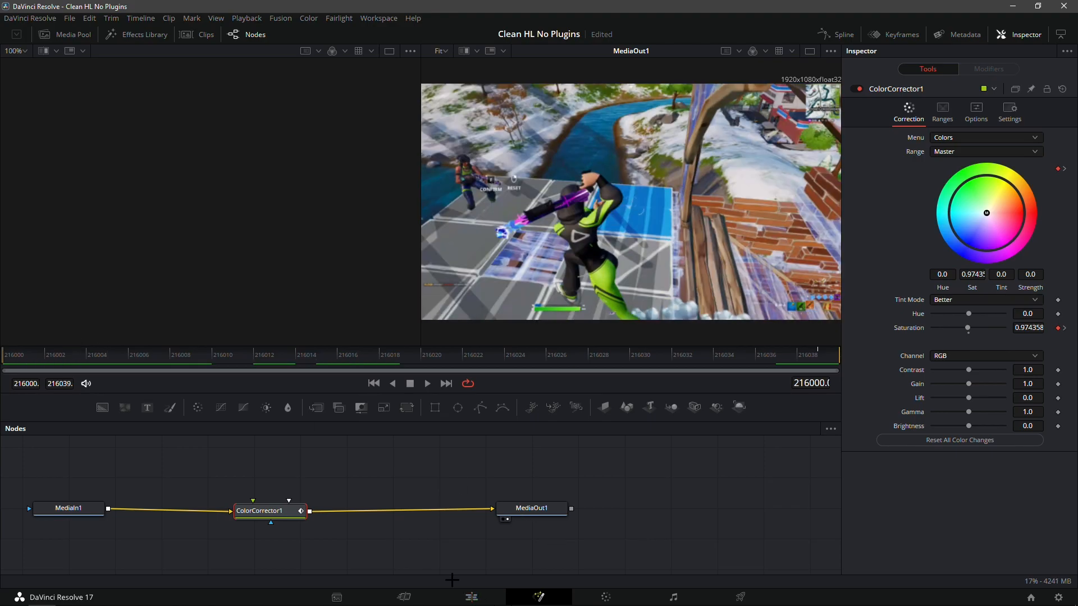
- Return to the edit timeline, turn on Render Cache Color Output for the adjustment clip, and preview it
left_click(466, 591)
right_click(822, 418)
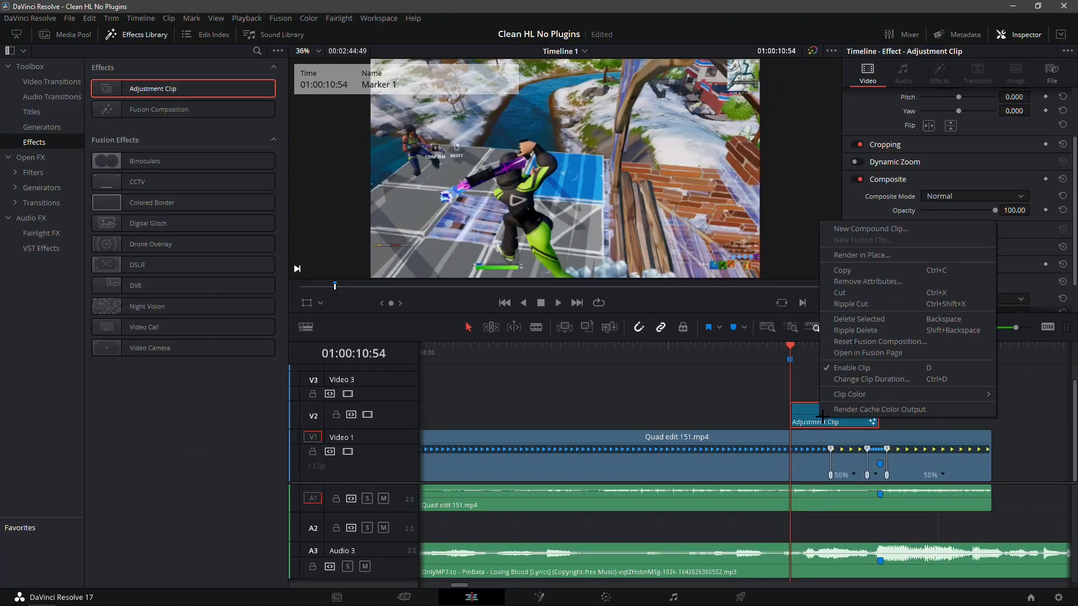
left_click(851, 410)
left_click(929, 417)
key("space")
left_click_drag(824, 358, 776, 382)
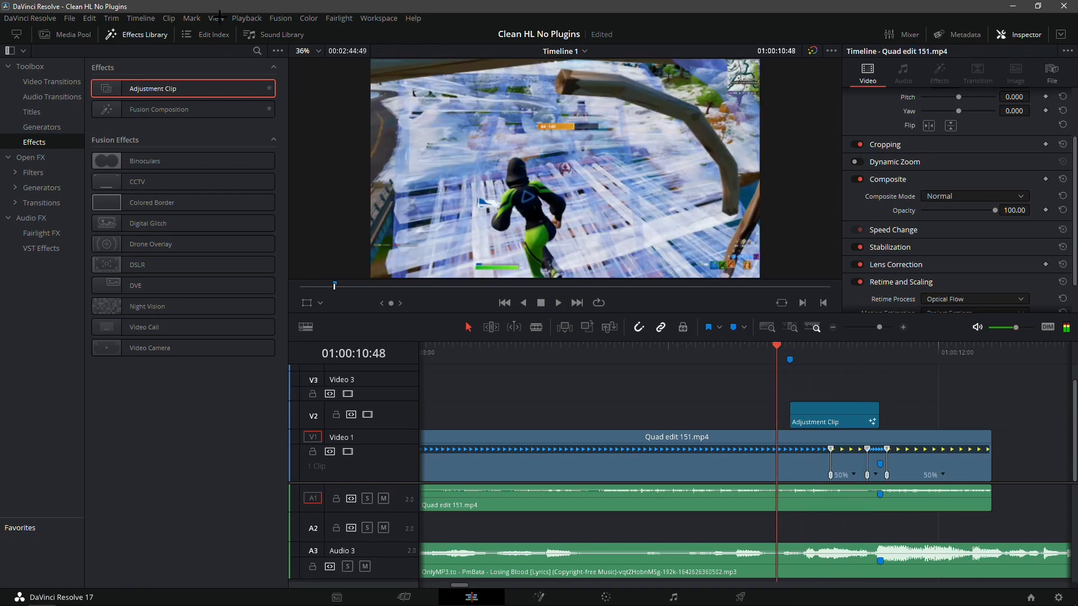
- Set the render cache mode to Smart and play the timeline through the buildup adjustment clip
left_click(252, 14)
mouse_move(291, 73)
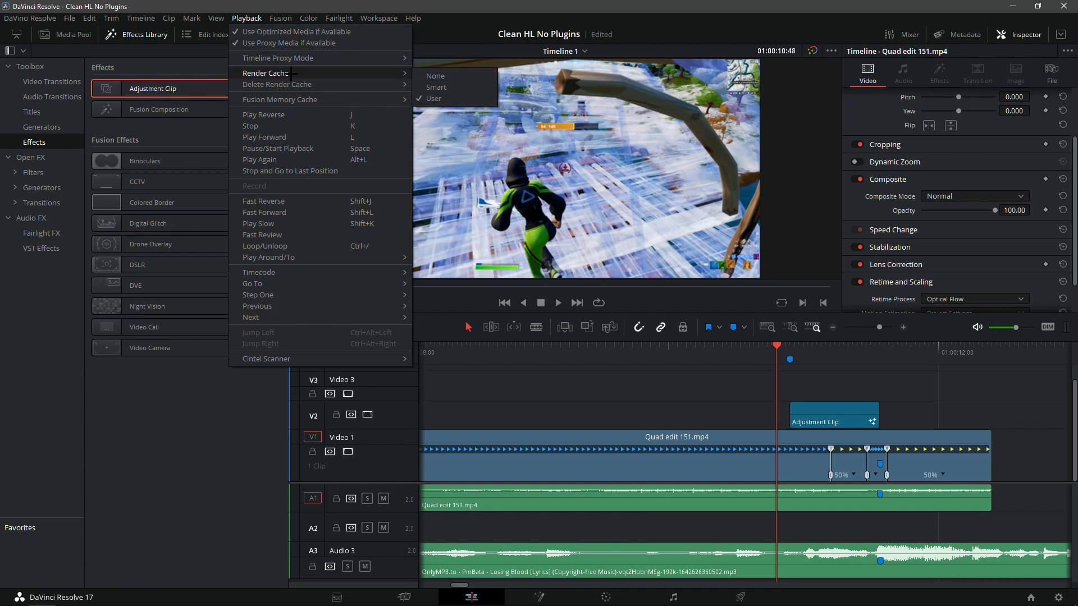
left_click(441, 86)
mouse_move(796, 368)
left_mouse_down()
mouse_move(815, 356)
mouse_move(798, 355)
mouse_move(899, 353)
mouse_move(810, 367)
left_mouse_up()
key("space")
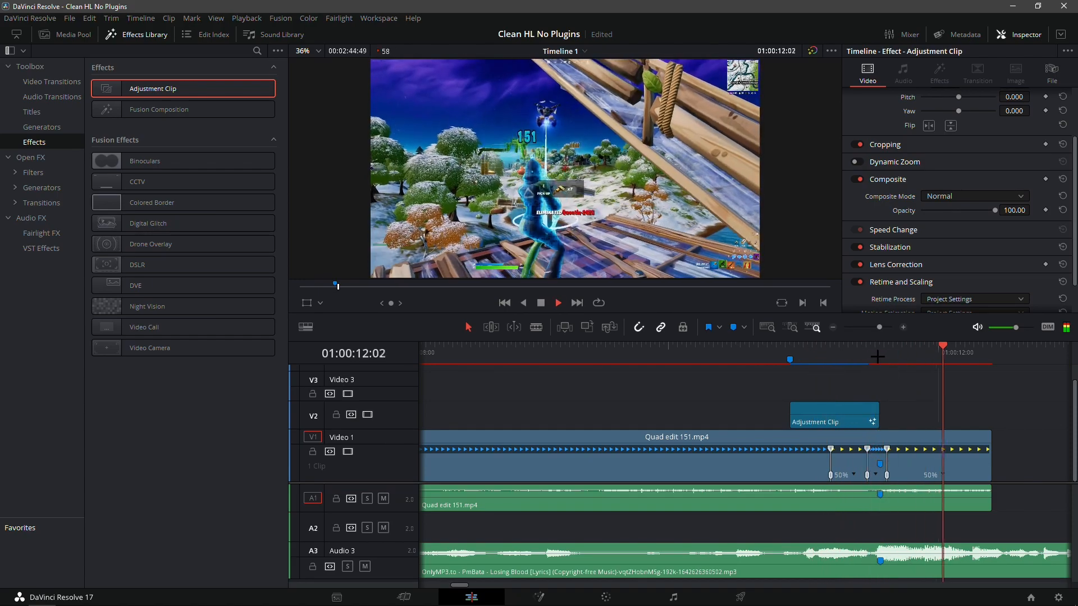
- Replay the section after the drop, then the buildup from just before the adjustment clip
left_click(879, 362)
key("space")
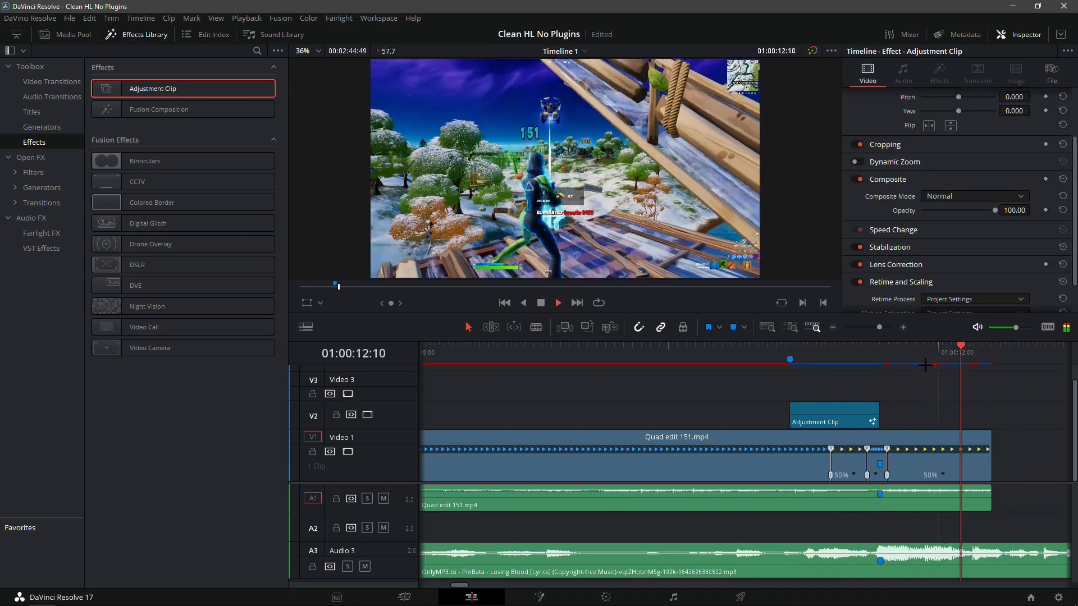
left_click(877, 355)
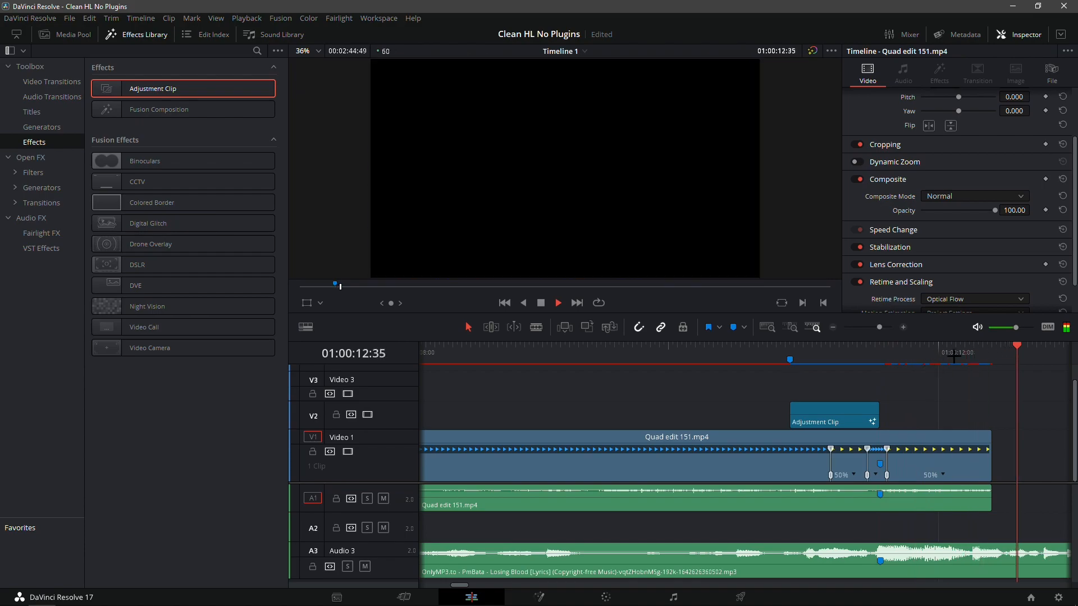
key("space")
left_click_drag(957, 360, 787, 387)
key("space")
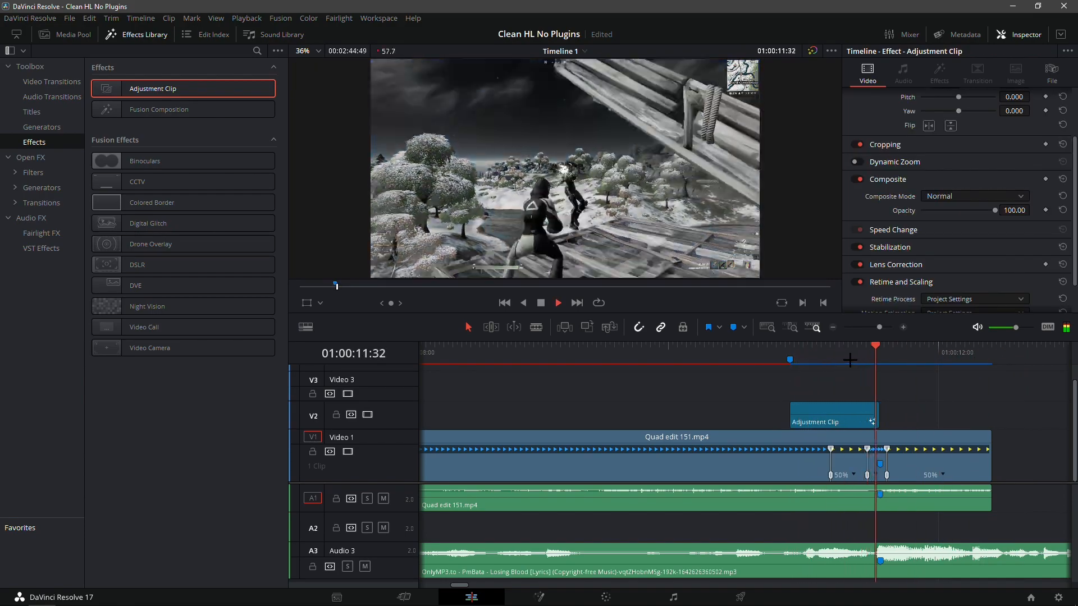
- Place a second Adjustment Clip on V2 at 01:00:11:34 and cut off its part beyond the gameplay clip's end at 01:00:12:24
mouse_move(877, 355)
left_mouse_down()
mouse_move(906, 360)
mouse_move(859, 372)
mouse_move(860, 353)
mouse_move(892, 351)
left_mouse_up()
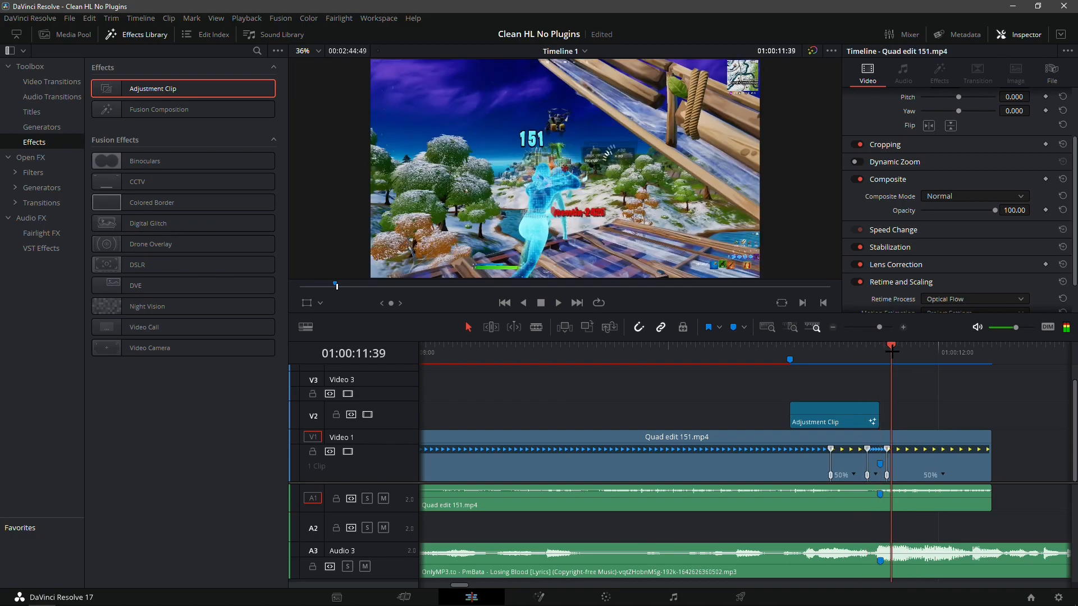
left_click_drag(893, 397, 885, 367)
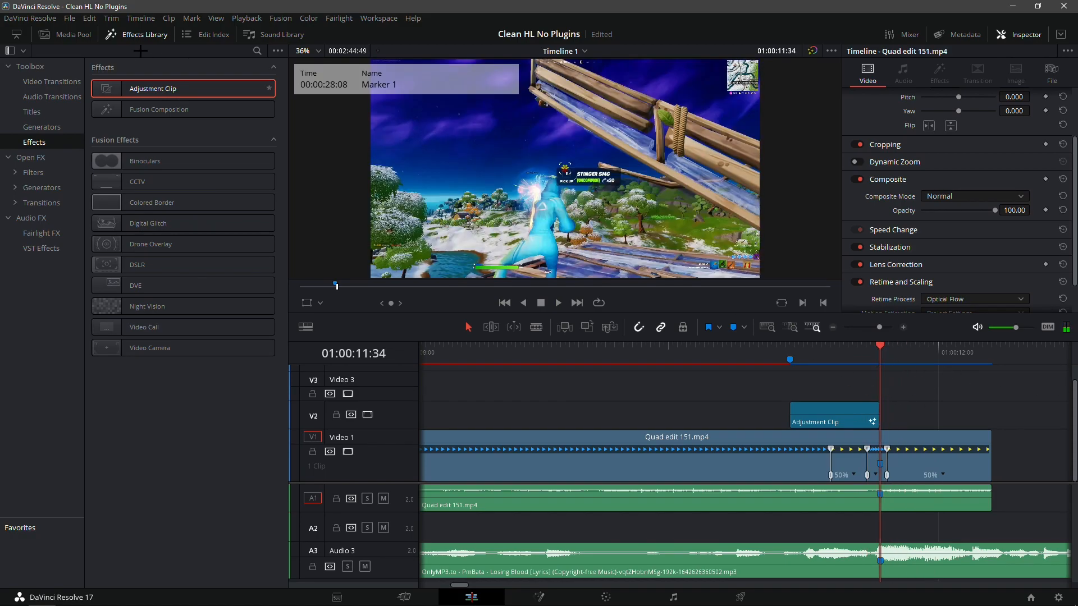
left_click_drag(135, 88, 895, 422)
left_click(953, 374)
left_click_drag(953, 374, 991, 387)
left_click(1015, 409)
key("ctrl+b")
left_click(1027, 415)
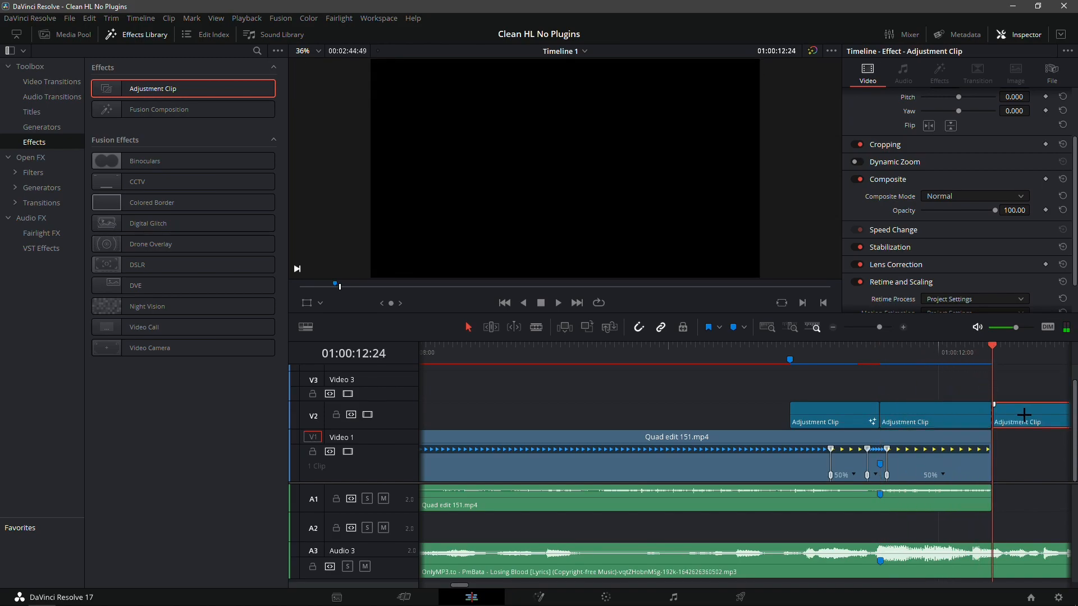
key("Delete")
- Open the second adjustment clip in Fusion and add OpenerImpact.setting from the Impacts folder to its node graph
left_click(883, 359)
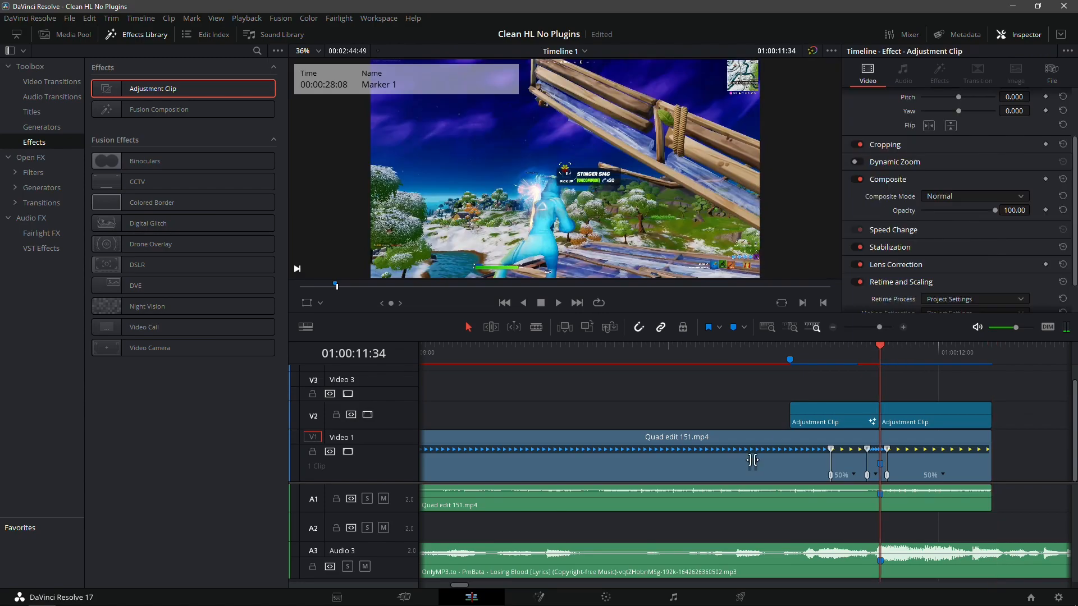
left_click(553, 596)
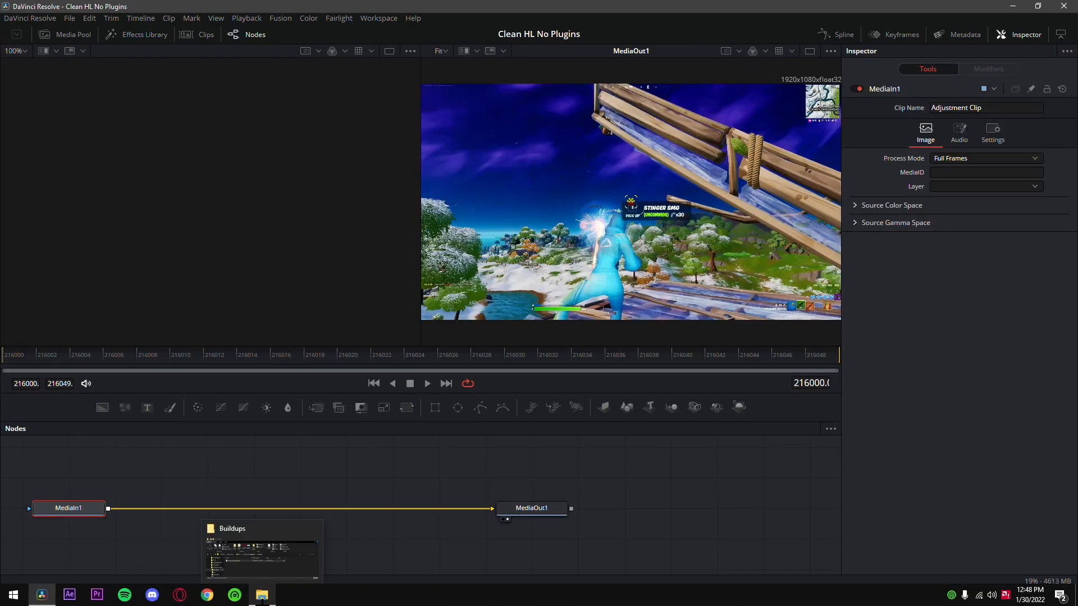
left_click(262, 595)
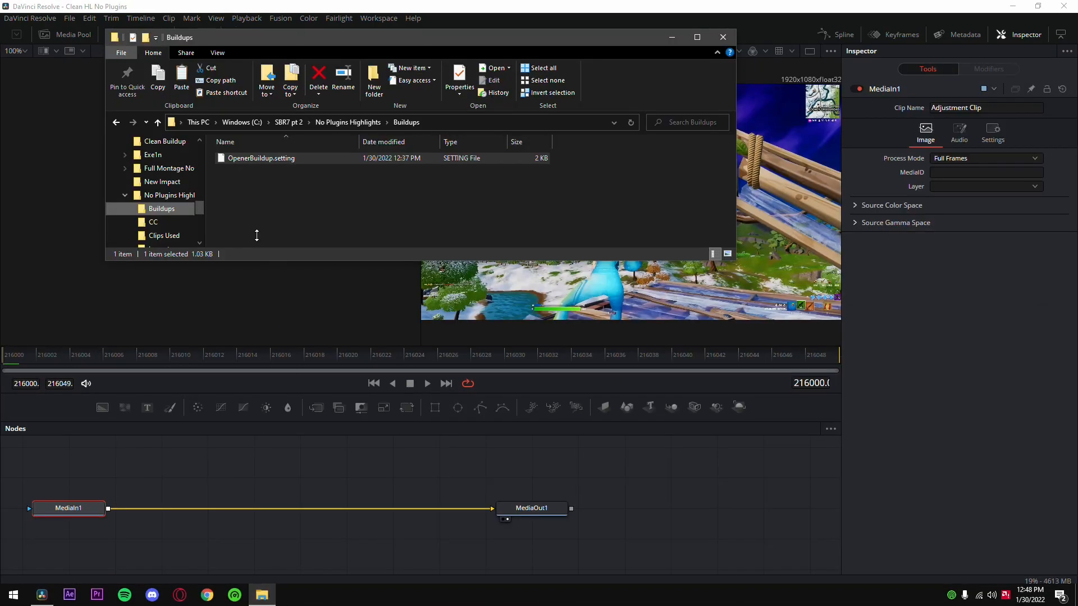
scroll(169, 197, "down", 2)
left_click(179, 196)
left_click_drag(260, 169, 286, 461)
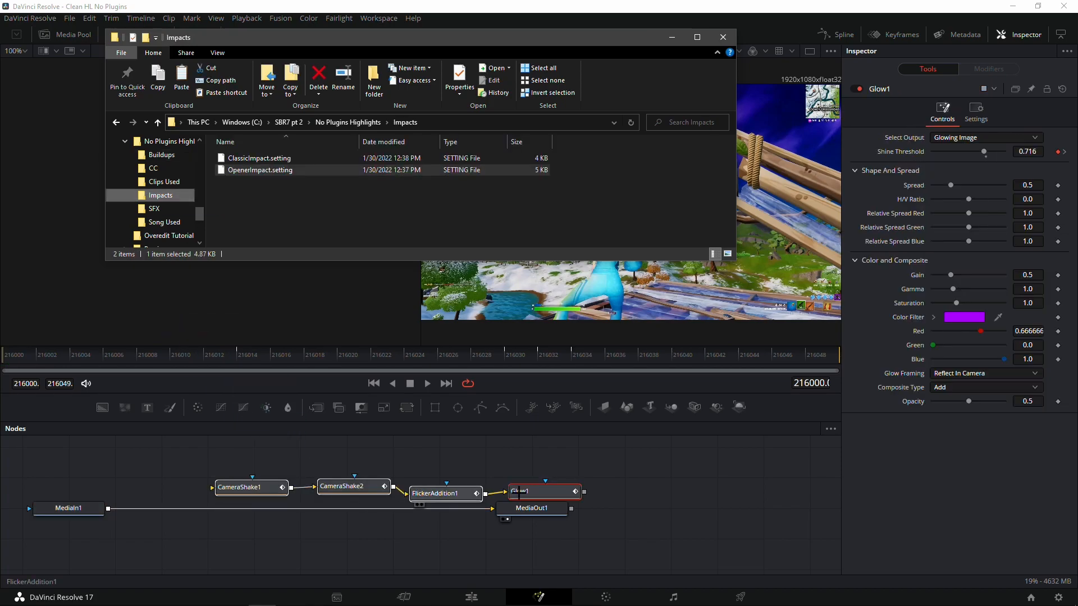
- Connect MediaIn1 to CameraShake1 and Glow1 to MediaOut1, move MediaOut1 past the Glow1 node, and play the composition
left_click_drag(482, 509, 274, 488)
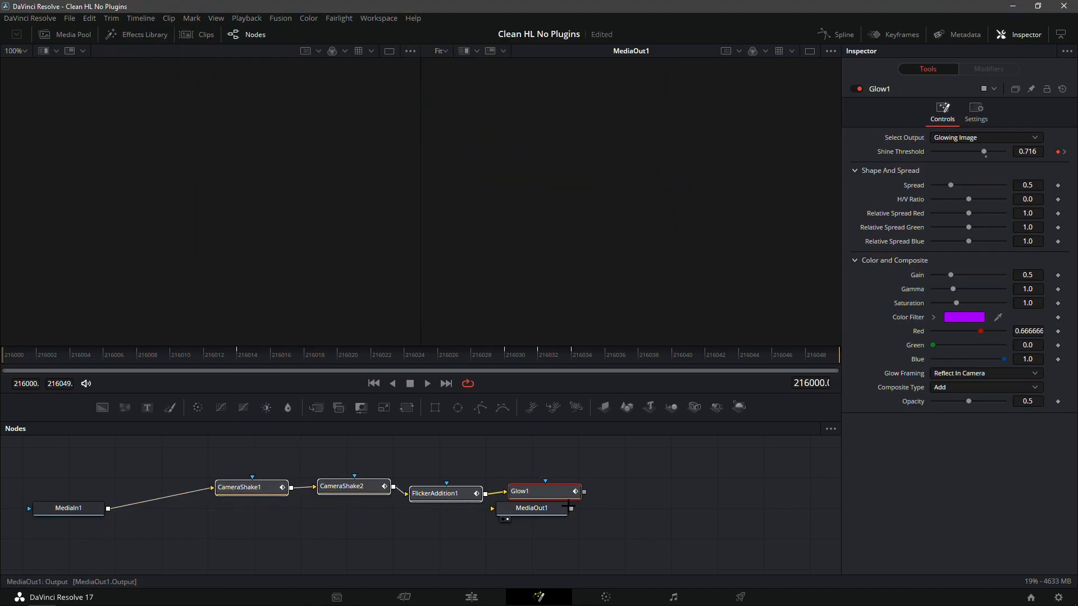
left_click_drag(559, 508, 613, 511)
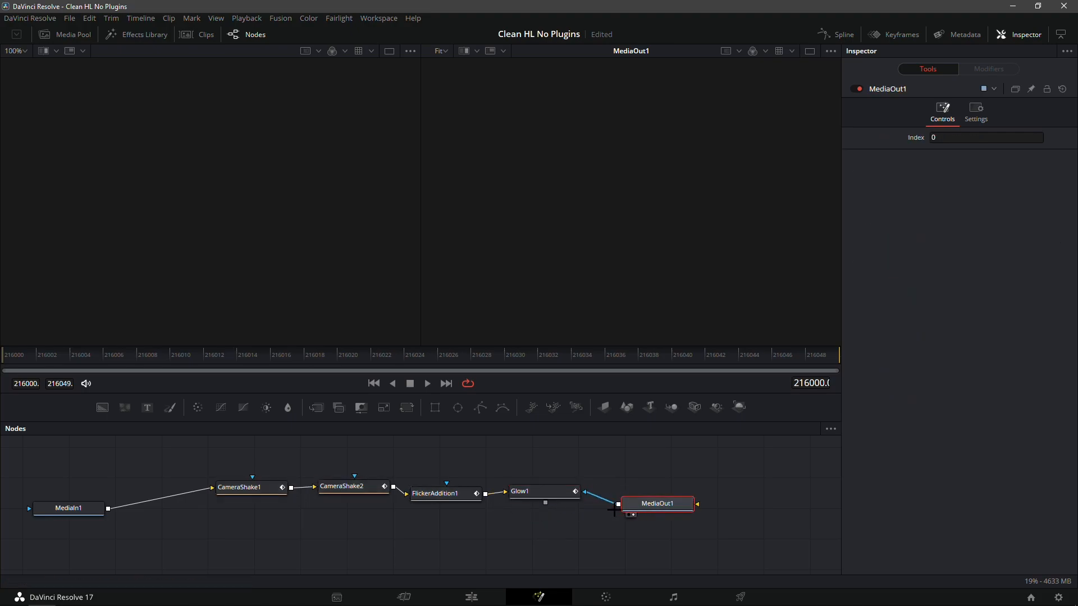
key("ctrl+z")
left_click_drag(511, 508, 737, 497)
key("ctrl+z")
left_click(700, 498)
key("ctrl+z")
left_click(711, 500)
left_click_drag(718, 499, 534, 492)
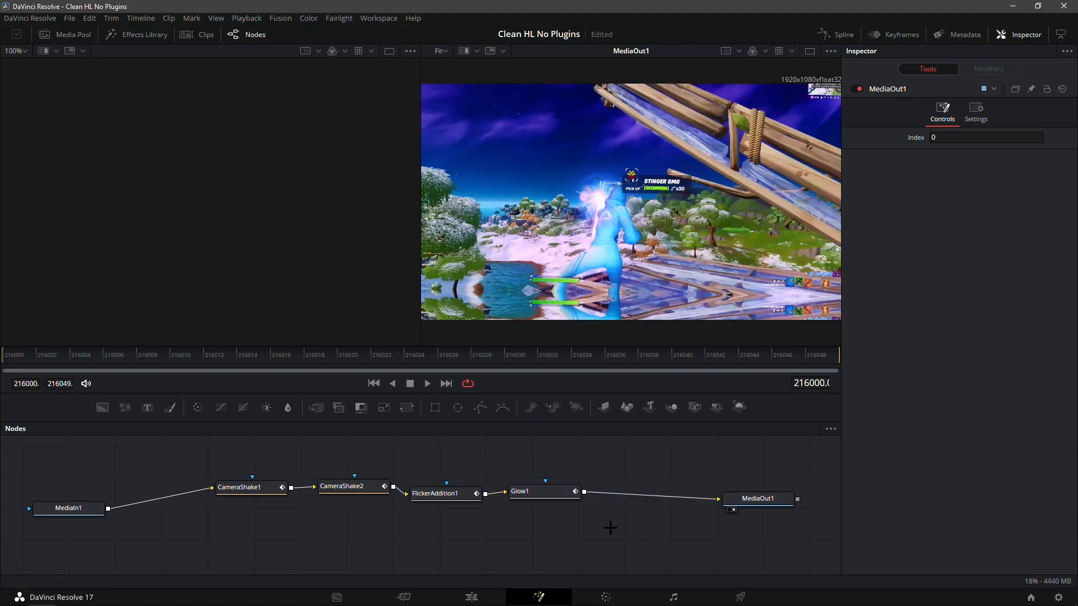
left_click(429, 384)
- Back on the edit timeline, turn on Render Cache Color Output for the second adjustment clip and play across the drop
left_click(474, 597)
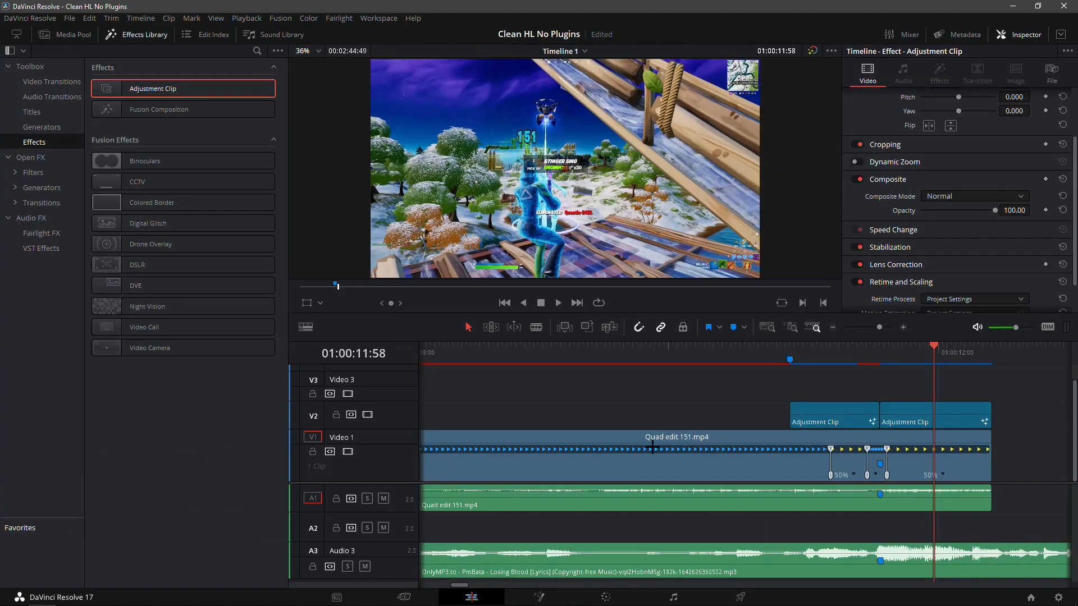
left_click(870, 364)
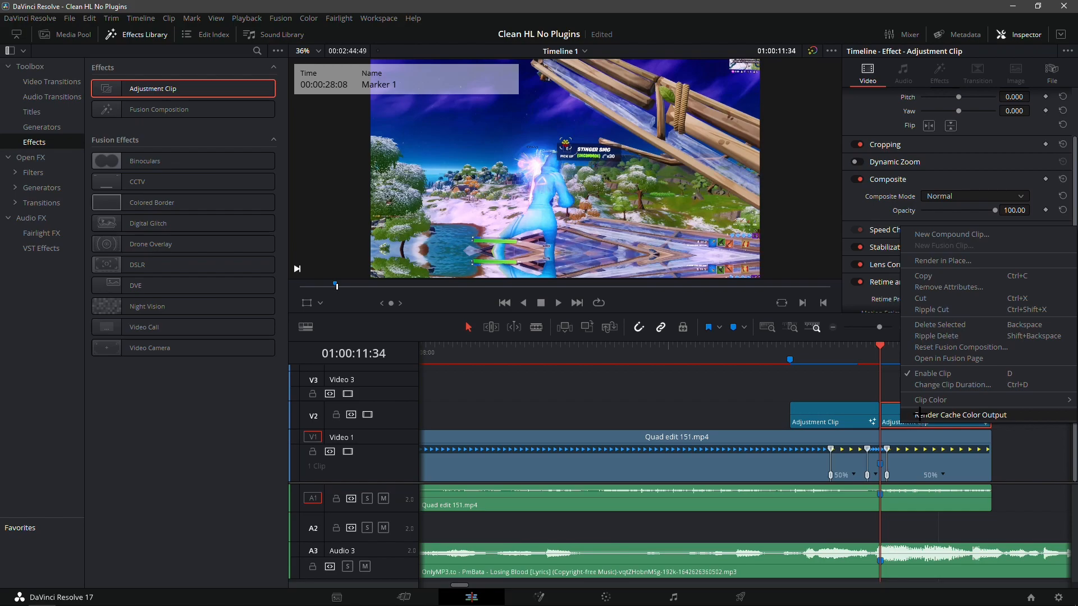
left_click(920, 416)
left_click(813, 349)
key("space")
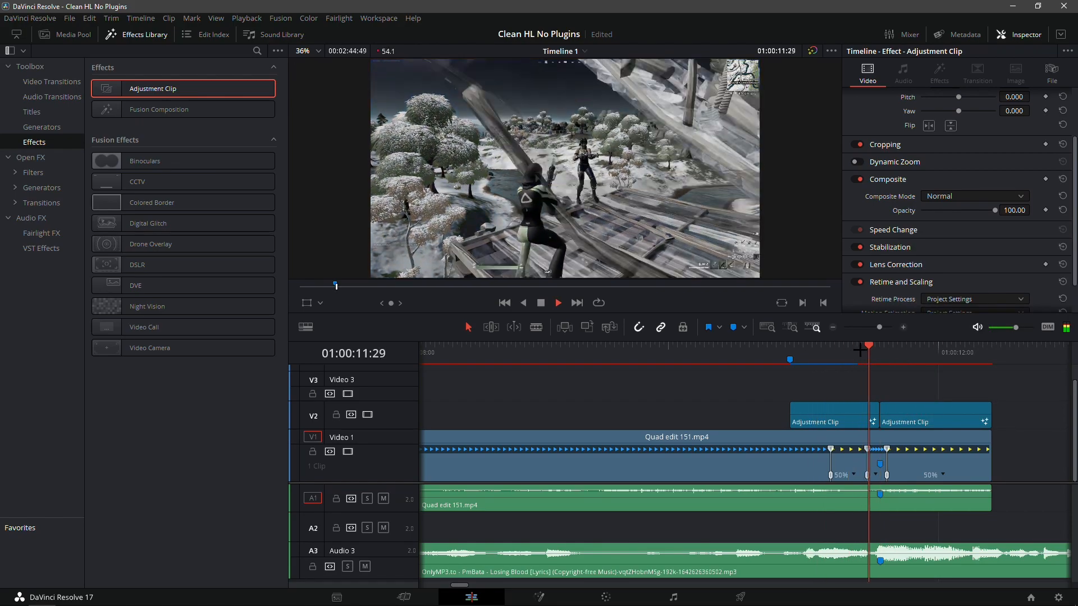
left_click(857, 360)
key("space")
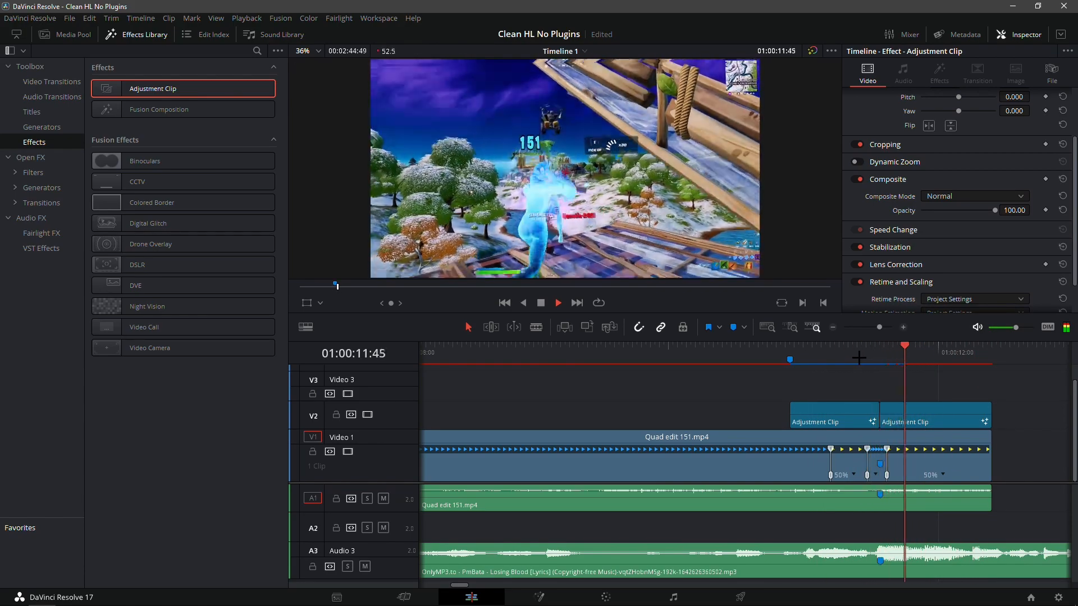
- Review the cached buildup and impact effects by replaying from 01:00:10:48 through the drop
left_click_drag(881, 358, 772, 382)
left_click(827, 360)
key("space")
left_click(867, 360)
left_click(856, 359)
left_click_drag(974, 360, 776, 417)
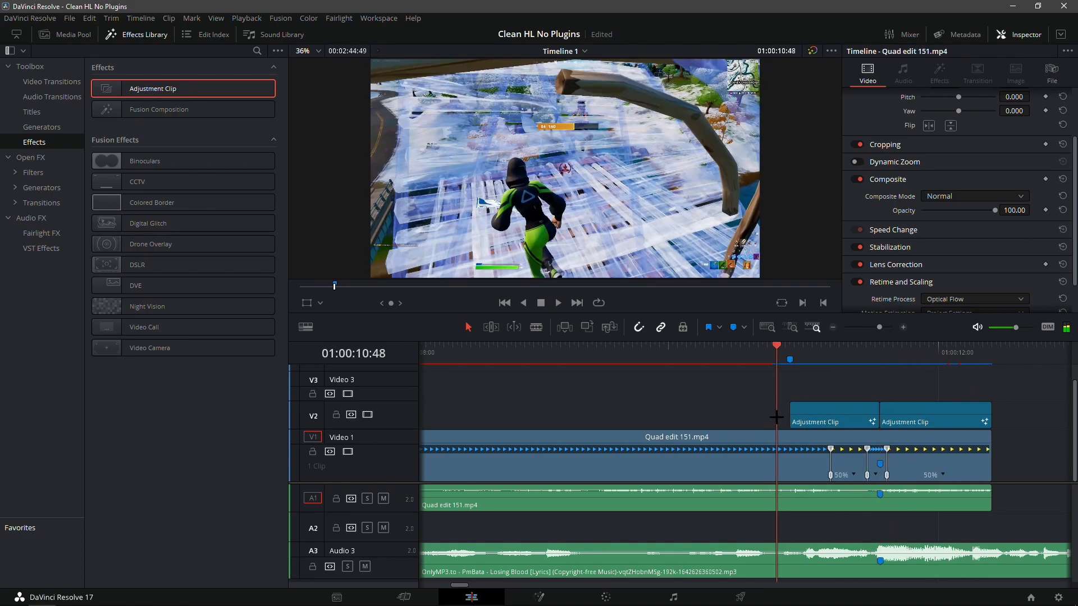
key("space")
left_click(877, 358)
left_click(885, 357)
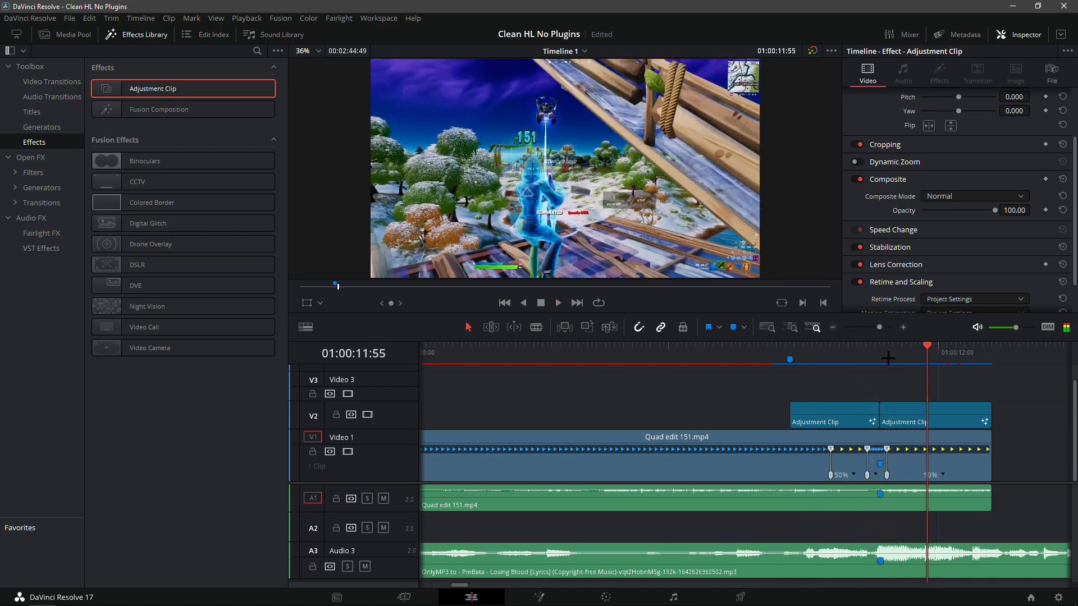
- Add the Cone edit mongraal classic (BLIBAN CLASSIC) clip from the Clips Used folder to Video 1, leaving a gap after the first clip
left_click(888, 360)
left_click(833, 327)
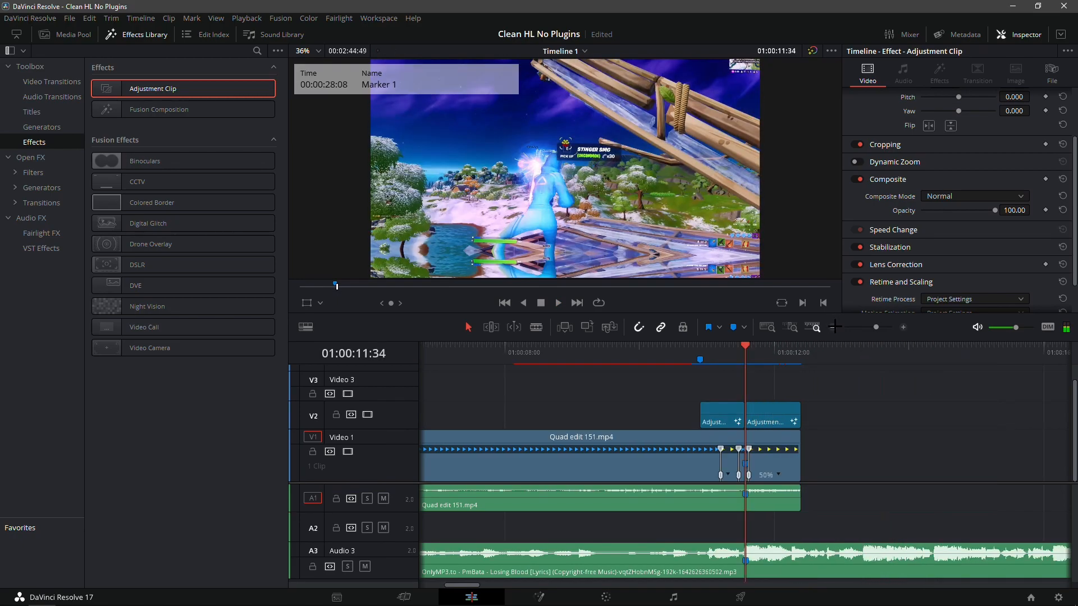
mouse_move(350, 603)
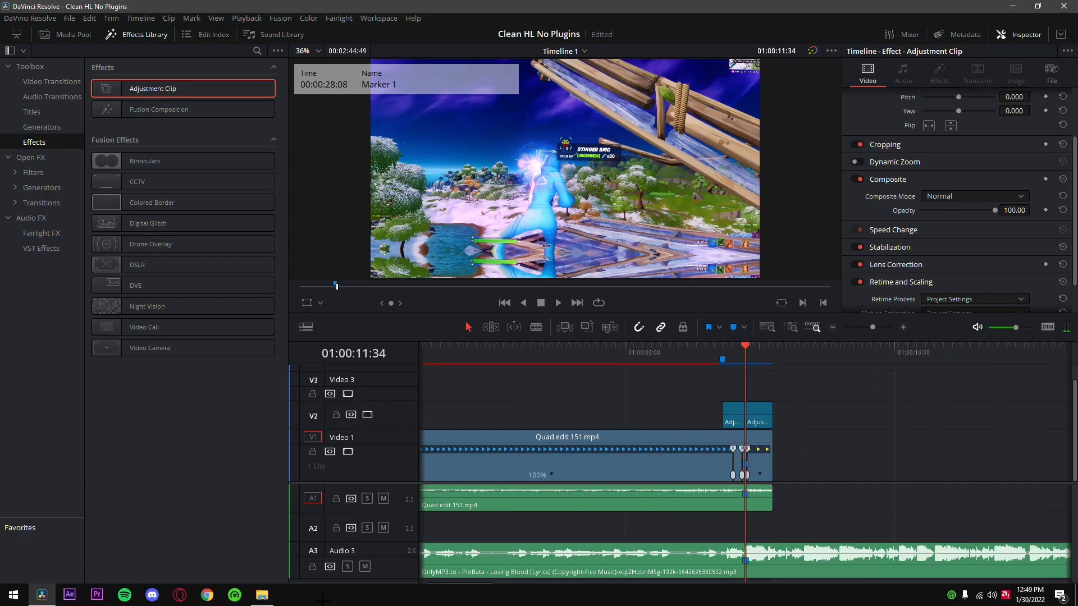
left_click(262, 595)
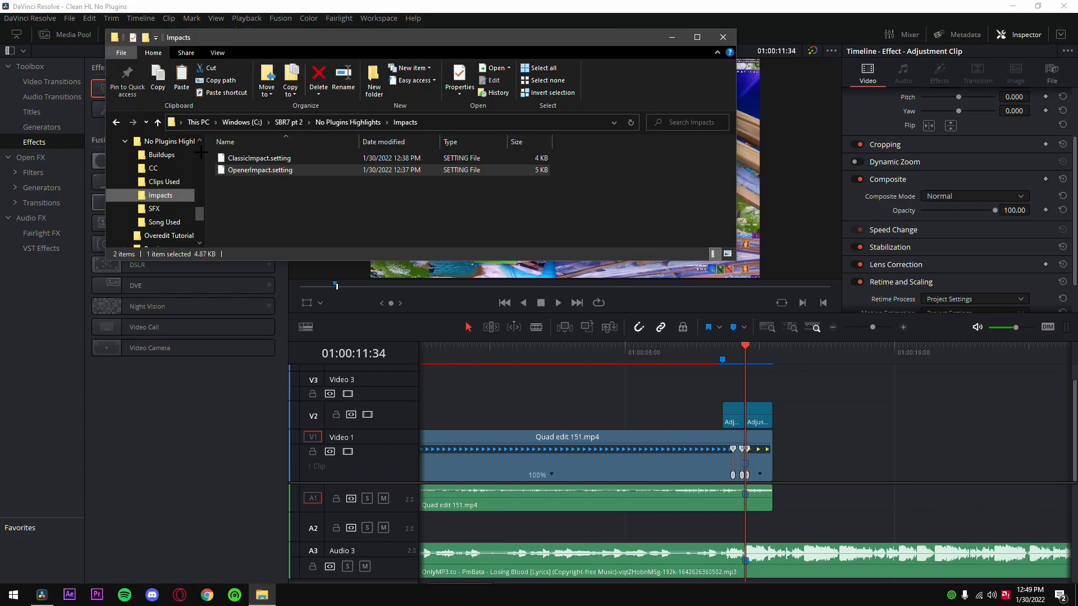
left_click(164, 181)
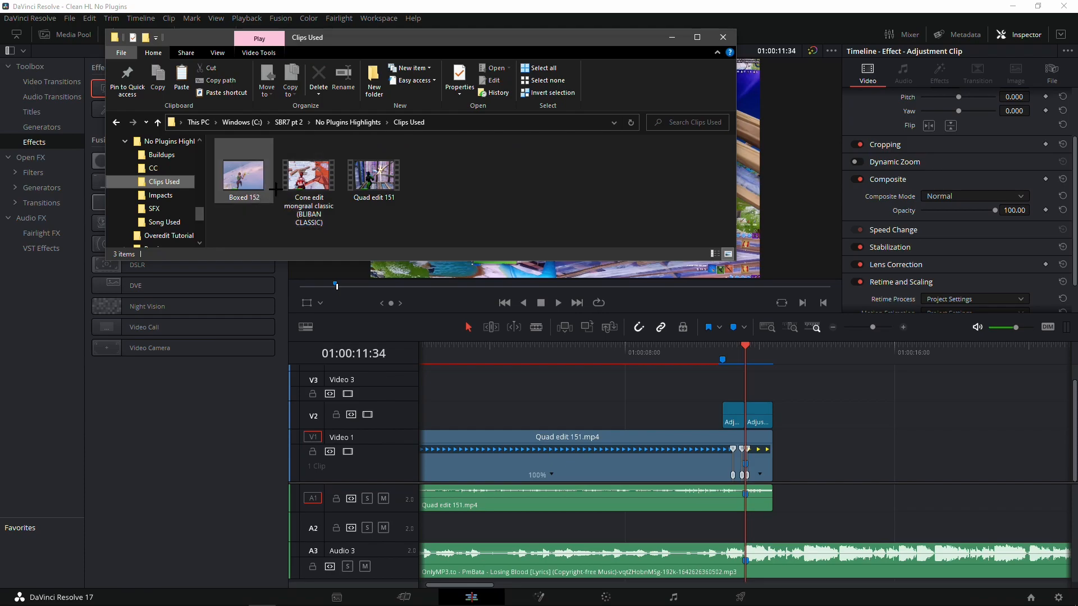
left_click_drag(309, 176, 814, 406)
mouse_move(773, 357)
left_mouse_down()
mouse_move(804, 357)
mouse_move(773, 357)
left_mouse_up()
left_click_drag(831, 458, 991, 441)
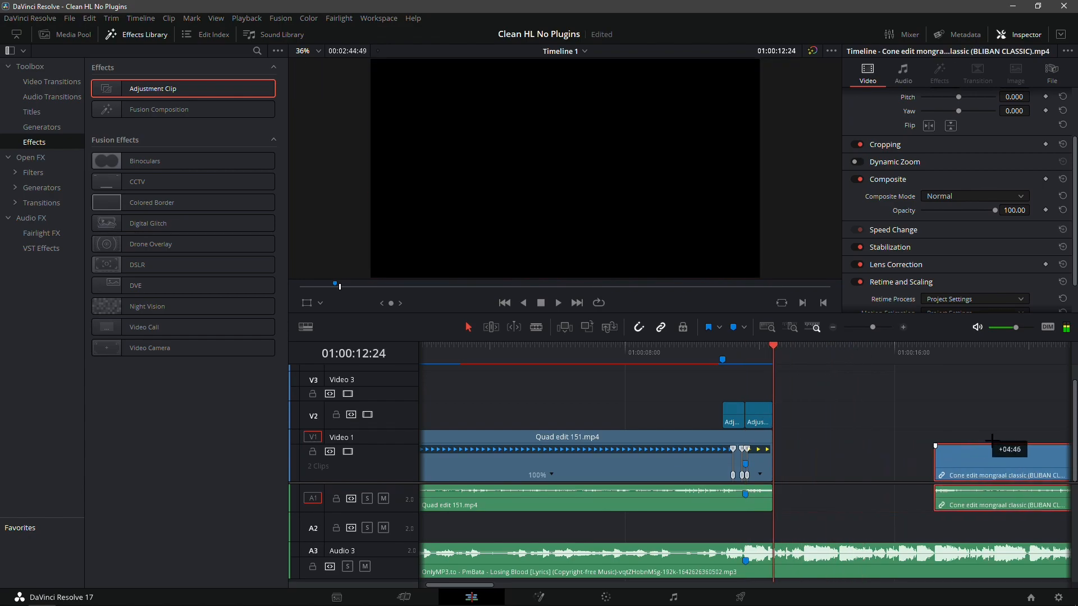
- Play the song past the first clip and mark its next beat at 01:00:14:22 on the song clip
left_click(845, 453)
left_click(904, 327)
left_click(904, 327)
key("space")
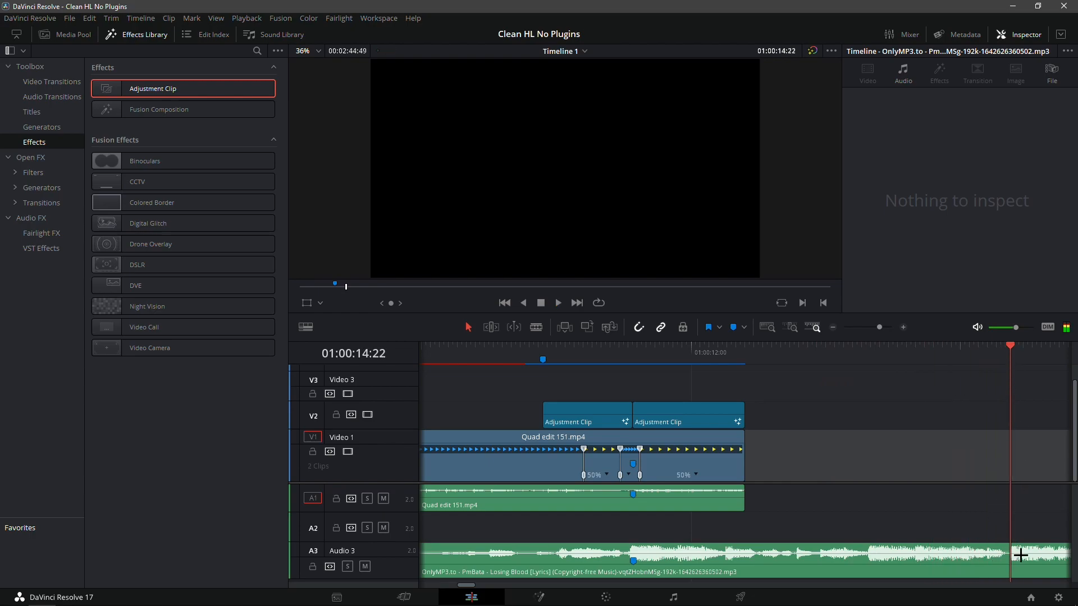
left_click(1020, 555)
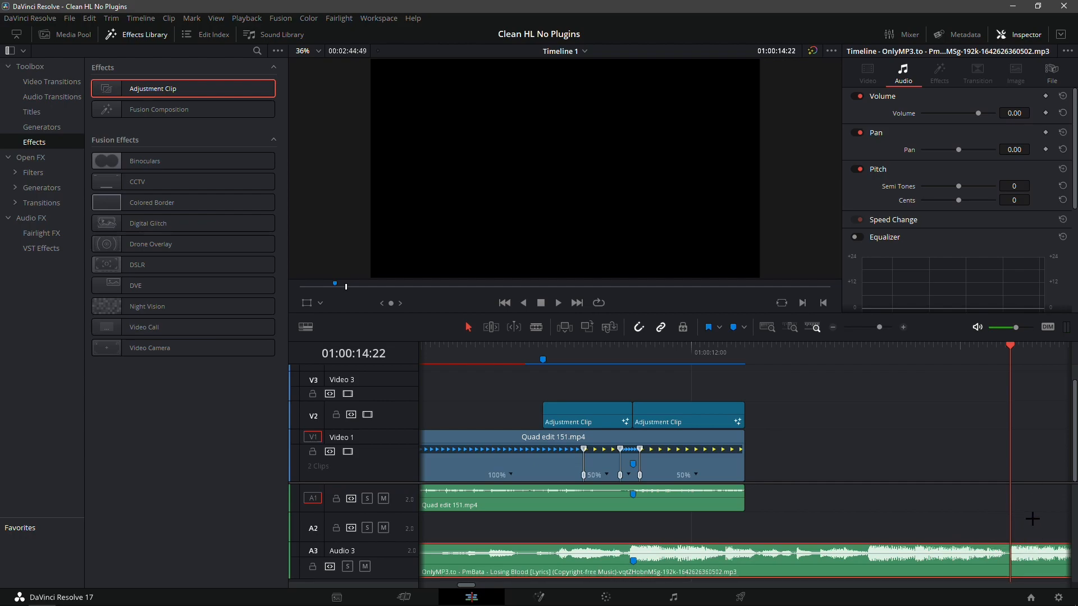
key("m")
- Find the exact frame of the shot in the Cone edit clip and mark it at 01:00:45:14
left_click(835, 327)
left_click(834, 327)
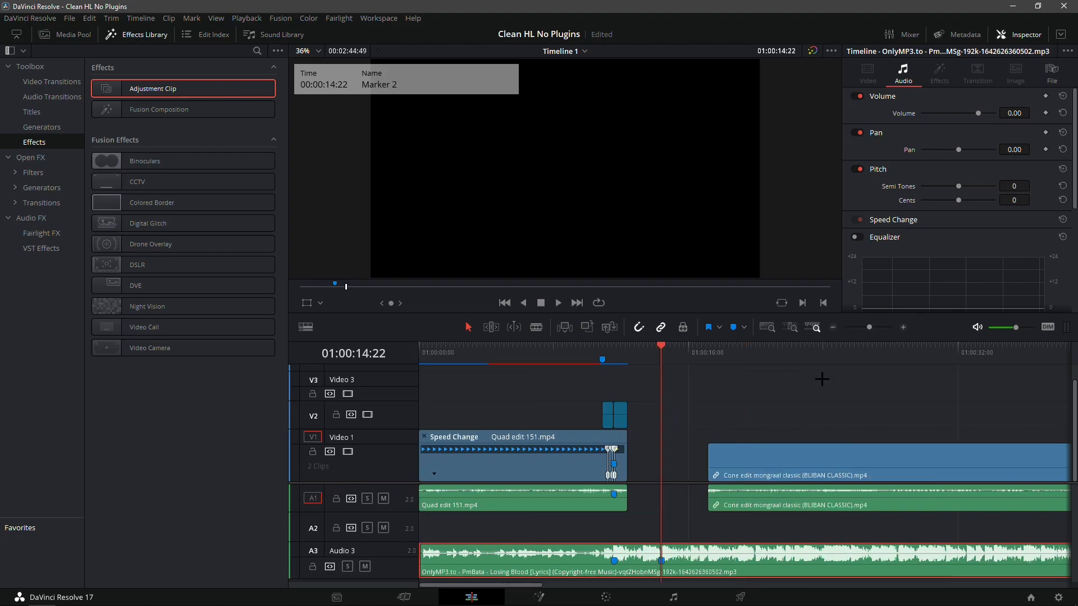
left_click(977, 351)
left_click_drag(989, 354, 1033, 354)
mouse_move(869, 327)
left_mouse_down()
mouse_move(837, 331)
mouse_move(875, 331)
mouse_move(865, 331)
left_mouse_up()
left_click(668, 352)
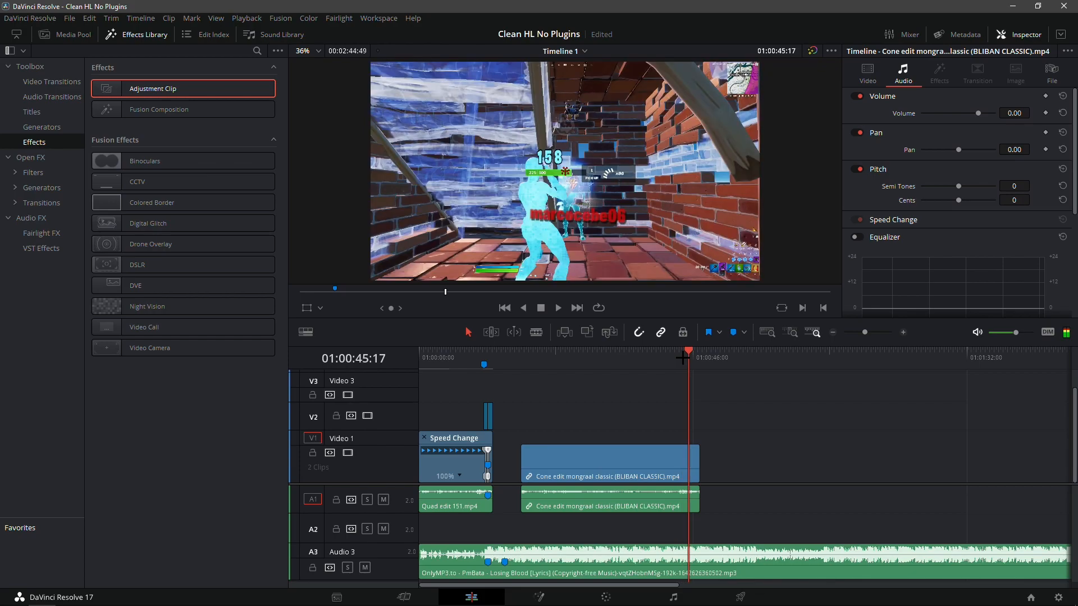
key("Left")
key("Left")
key("Left")
key("Left")
key("Left")
key("Right")
key("Right")
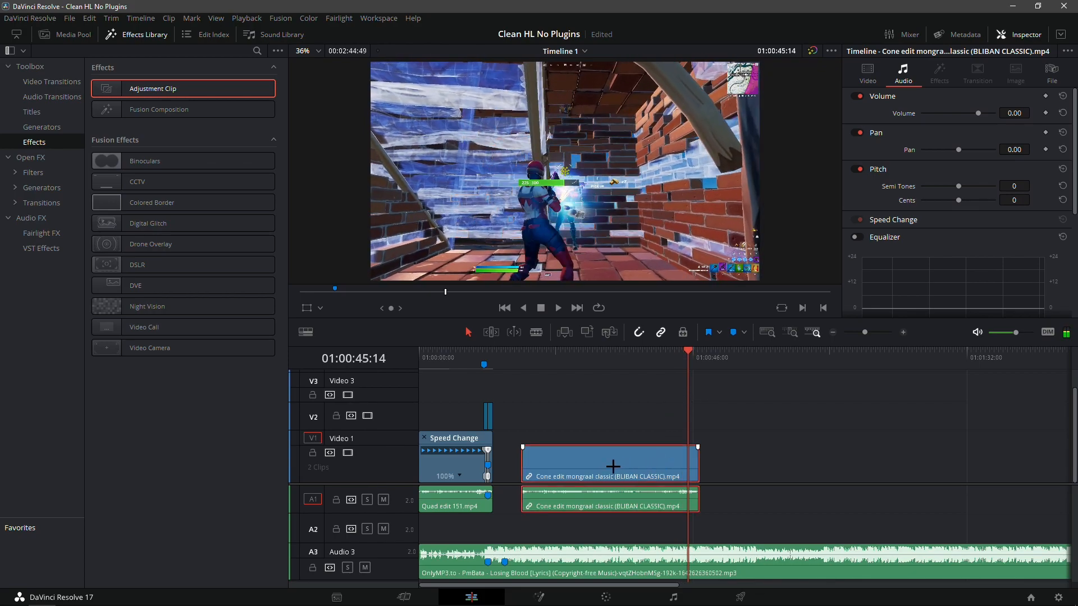
key("m")
- Trim the Cone edit clip to a short section around its shot marker
mouse_move(528, 467)
left_mouse_down()
mouse_move(682, 471)
mouse_move(497, 491)
mouse_move(521, 472)
left_mouse_up()
left_click(530, 372)
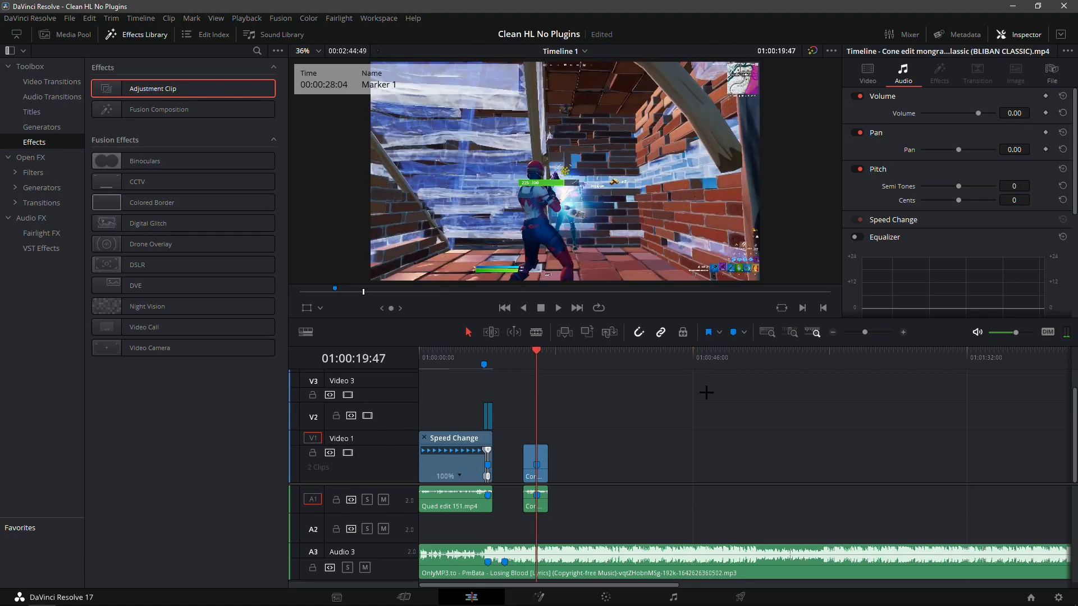
left_click(901, 332)
left_click_drag(695, 465, 722, 463)
- Move the Cone edit clip against the first clip's end, aligning its shot marker with the song marker at 01:00:14:22
left_click_drag(755, 466, 572, 462)
left_click(595, 361)
key("space")
left_click(590, 361)
left_click(623, 362)
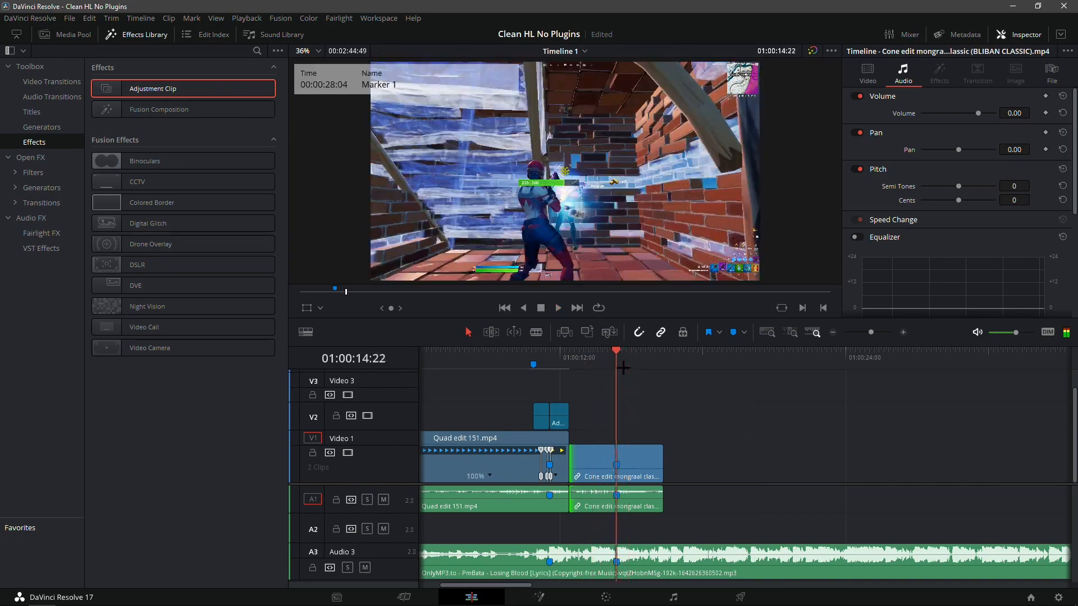
- Unlink the Cone edit clip's video from its audio and show Retime Controls on the video
left_click(904, 332)
right_click(821, 462)
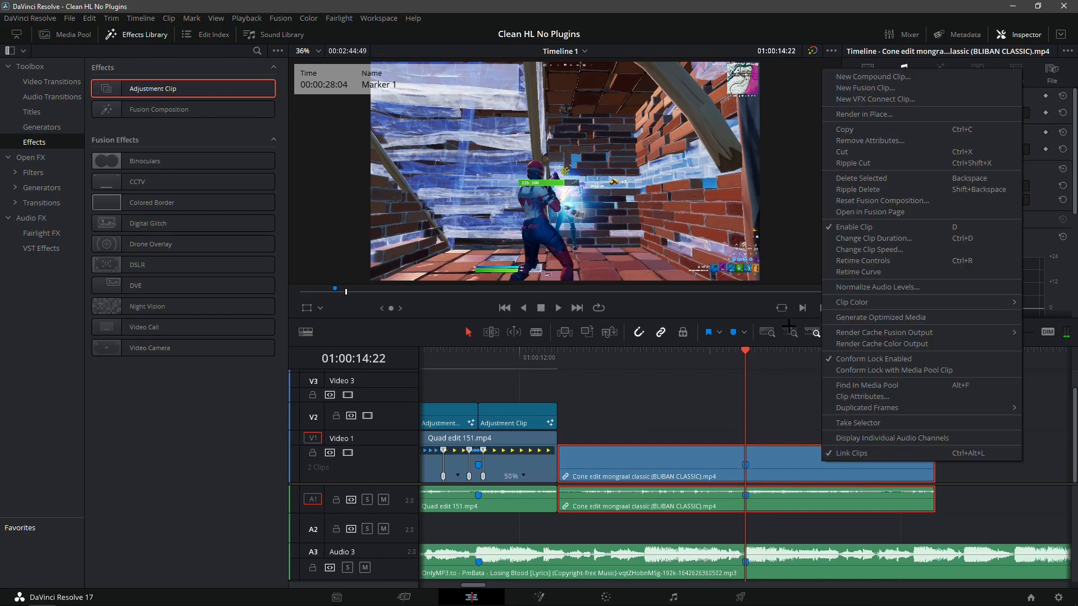
left_click(837, 454)
left_click(787, 474)
key("ctrl+r")
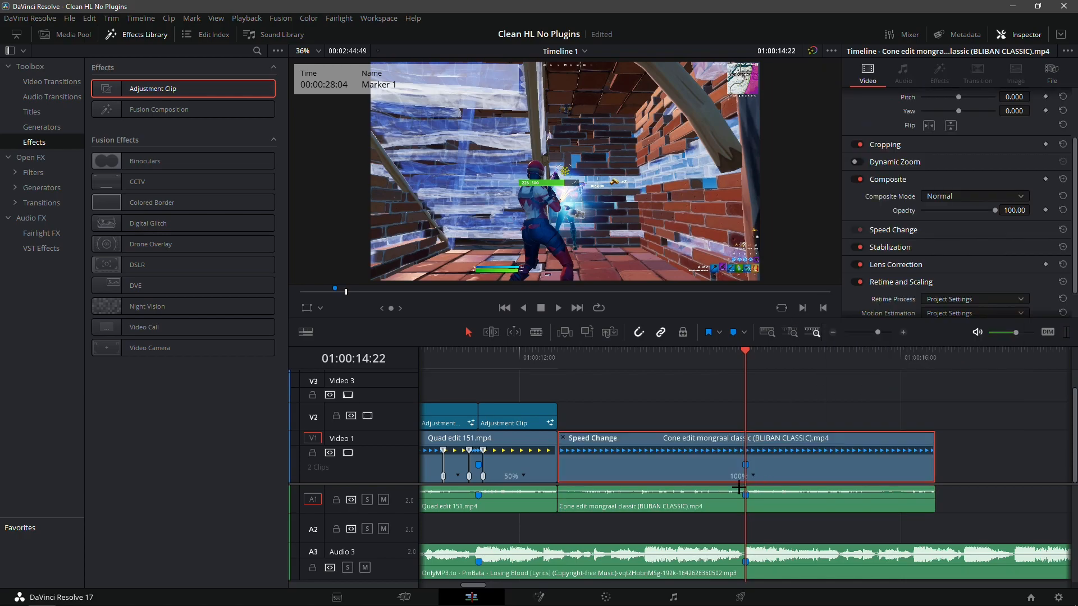
- Add speed points to the Cone edit clip at the 01:00:14:22 beat marker and at 01:00:14:00
left_click(762, 478)
left_click(789, 485)
left_click(905, 332)
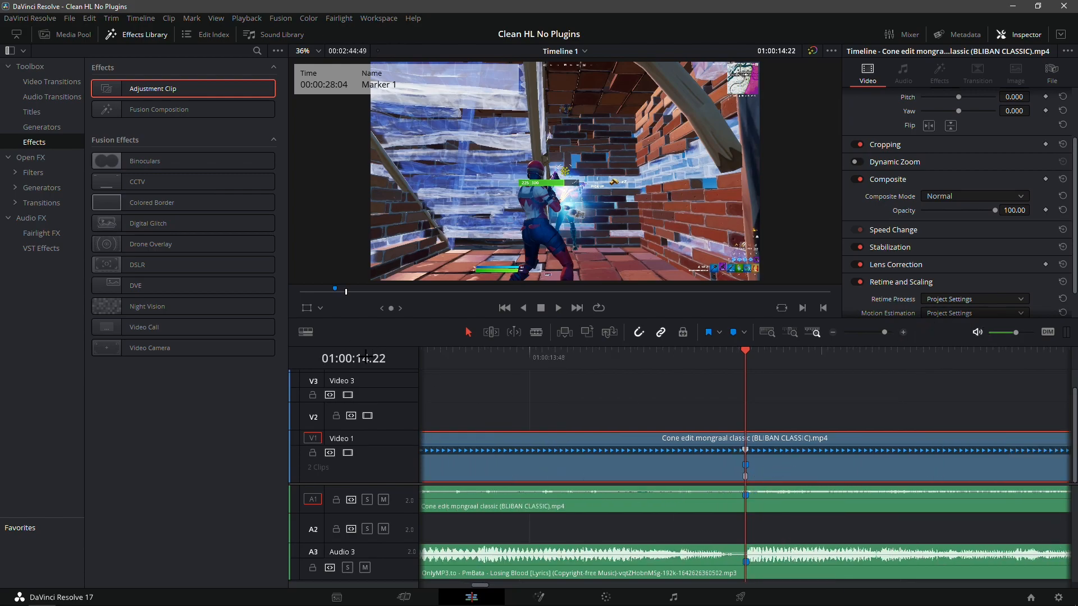
mouse_move(722, 361)
left_mouse_down()
mouse_move(638, 378)
mouse_move(771, 374)
mouse_move(604, 396)
left_mouse_up()
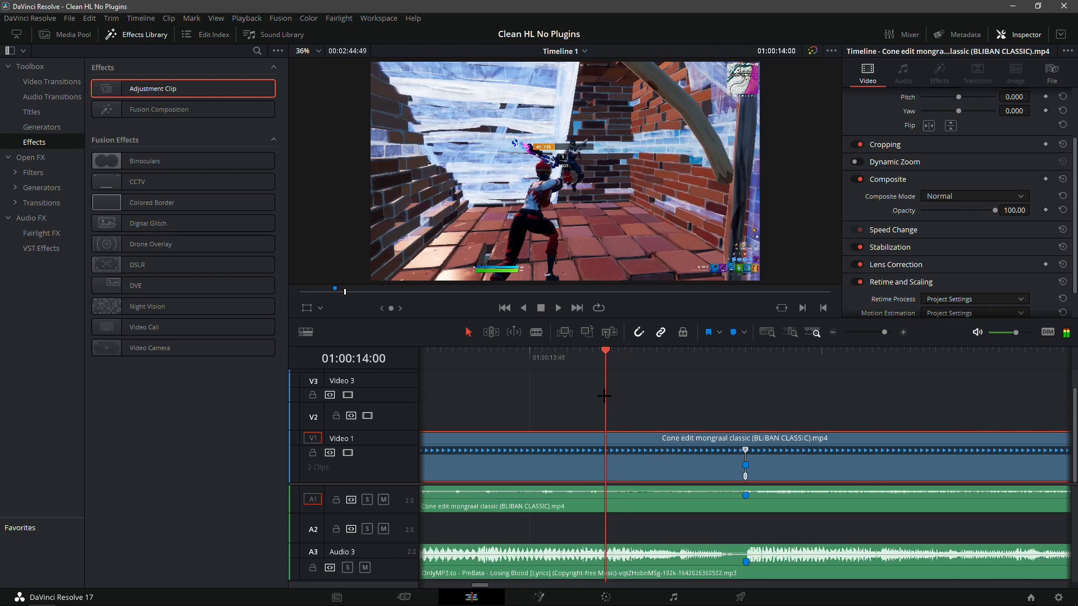
left_click(832, 334)
right_click(639, 476)
left_click(660, 523)
- Add another speed point at 01:00:14:11, between the two existing points on the Cone edit clip
left_click(898, 331)
key("space")
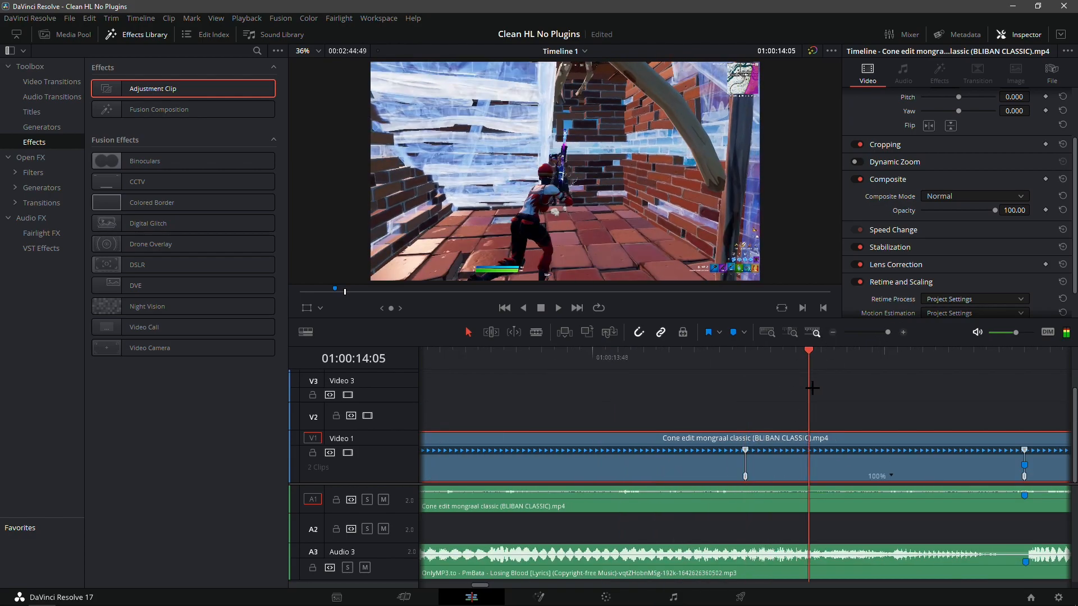
right_click(893, 480)
left_click(894, 482)
- Set the segment starting at 01:00:14:00 to 50% speed and the short segment following it to 200%
right_click(820, 477)
left_click(929, 512)
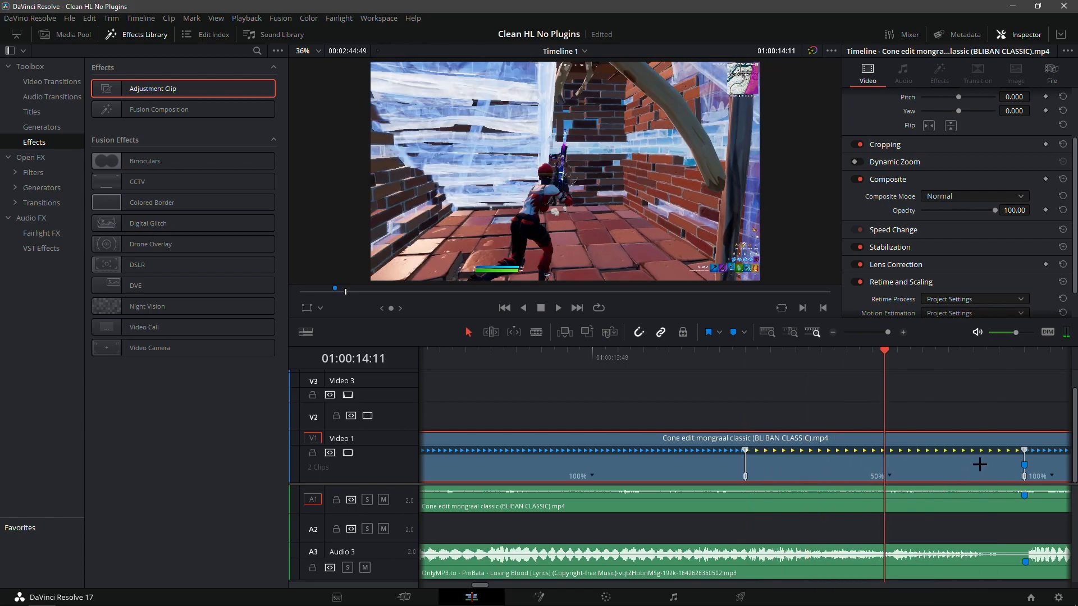
right_click(1049, 472)
mouse_move(1028, 511)
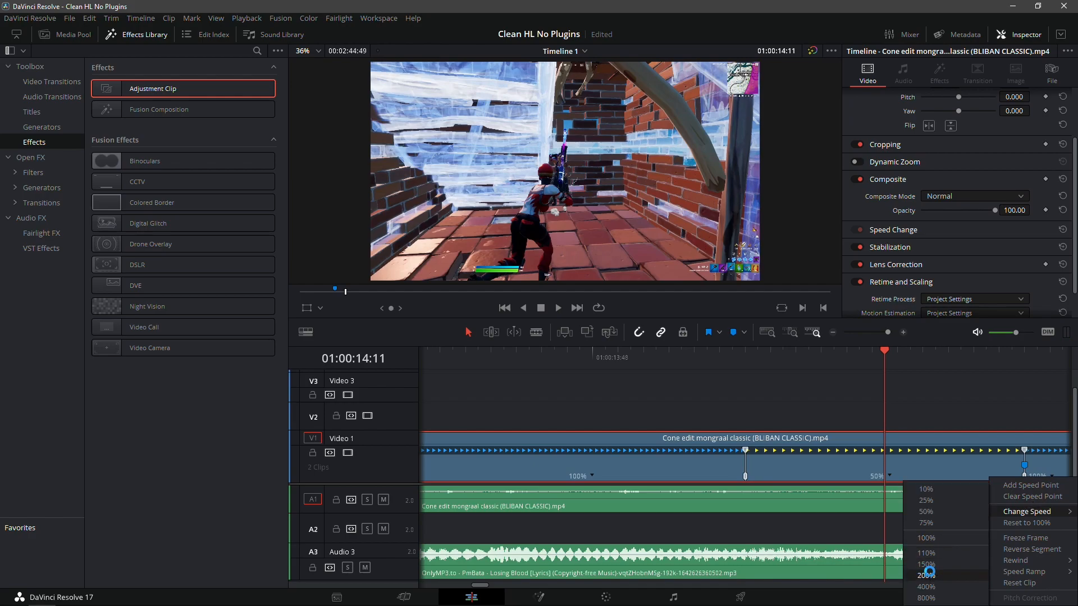
left_click(927, 575)
- Move the speed point ending the fast segment slightly earlier, bringing that segment to 244% speed
left_click(833, 332)
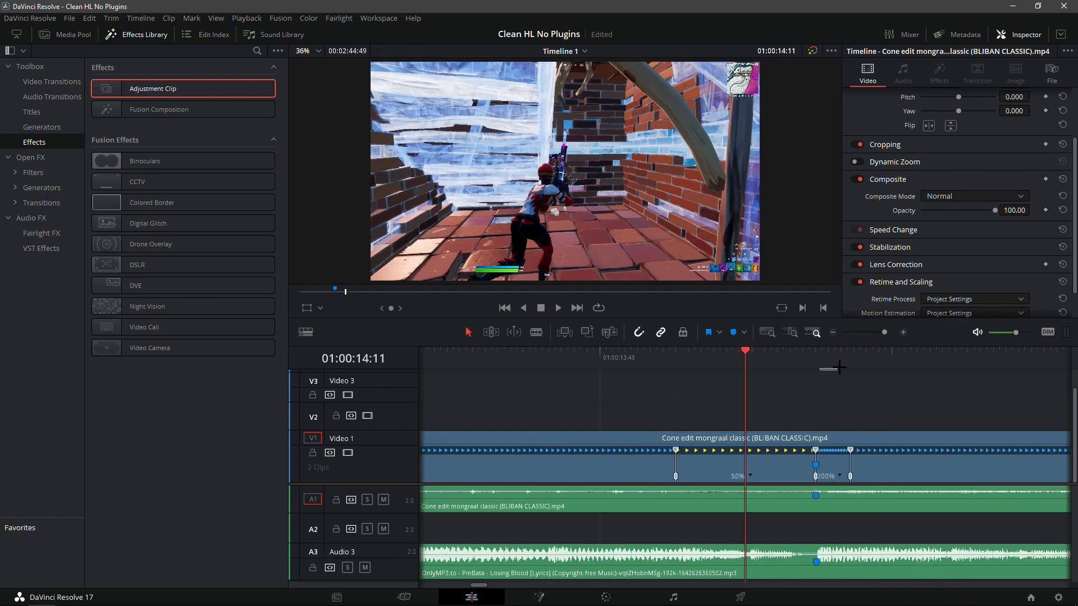
key("space")
left_click(905, 332)
left_click(763, 450)
left_click_drag(763, 476, 724, 466)
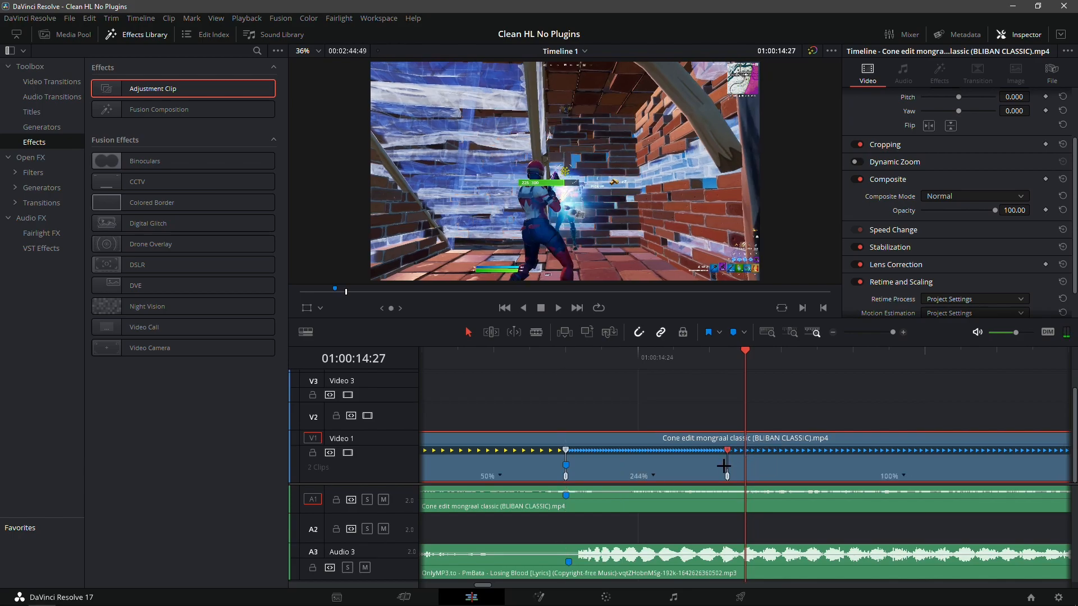
- Move the fast 244% segment earlier so it ends at the beat marker at 01:00:14:22
key("Left")
key("Left")
key("Left")
key("Left")
key("Left")
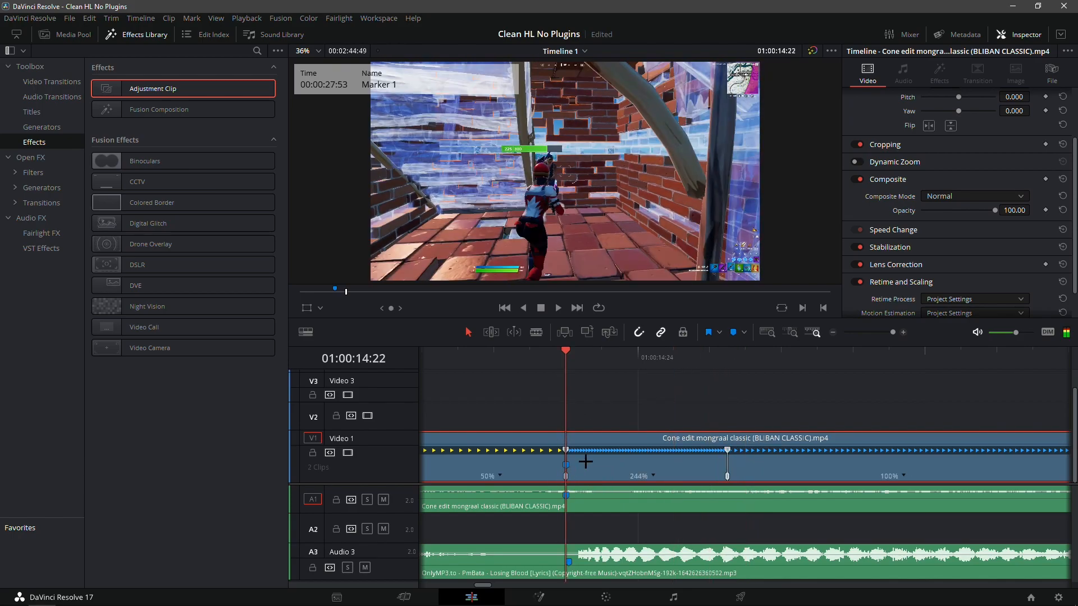
left_click(832, 332)
left_click_drag(739, 478, 641, 481)
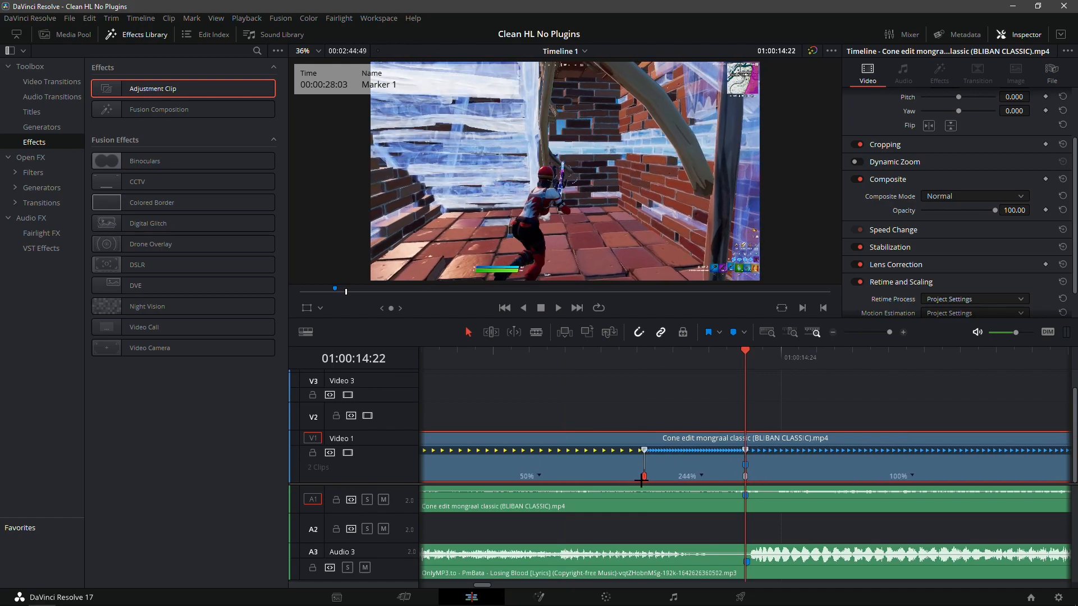
- Move the speed point ending the fast segment about three frames past the beat marker and play through the ramp
key("Right")
key("Right")
key("Right")
left_click_drag(743, 478, 793, 472)
left_click(668, 386)
left_click(499, 360)
key("space")
key("space")
- Set the last segment of the Cone edit clip to 50% speed and replay the ramp
left_click(833, 331)
left_click(834, 332)
left_click(834, 331)
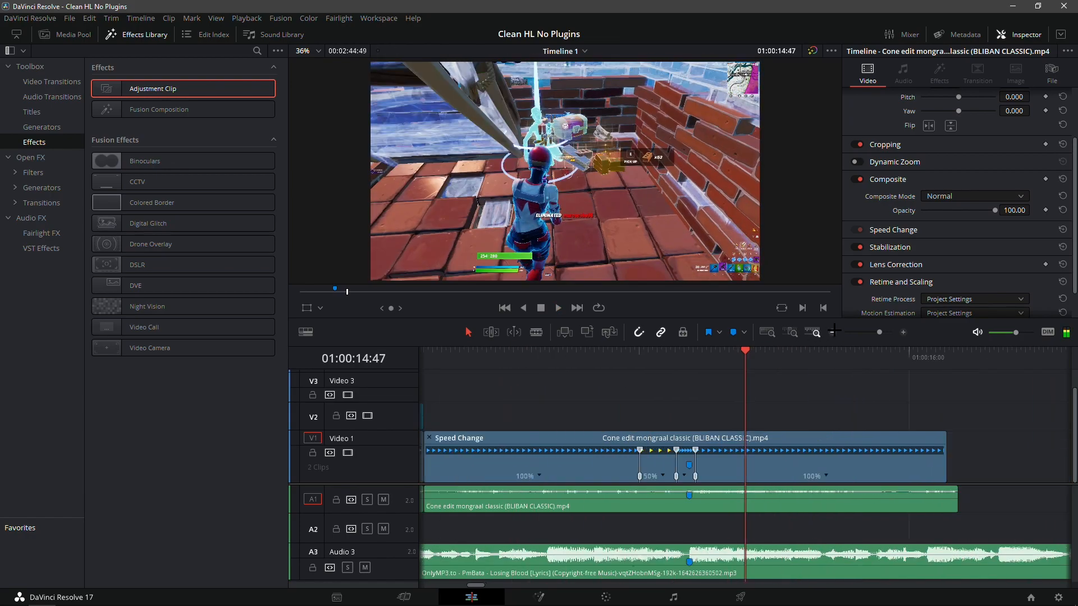
left_click(827, 477)
mouse_move(880, 513)
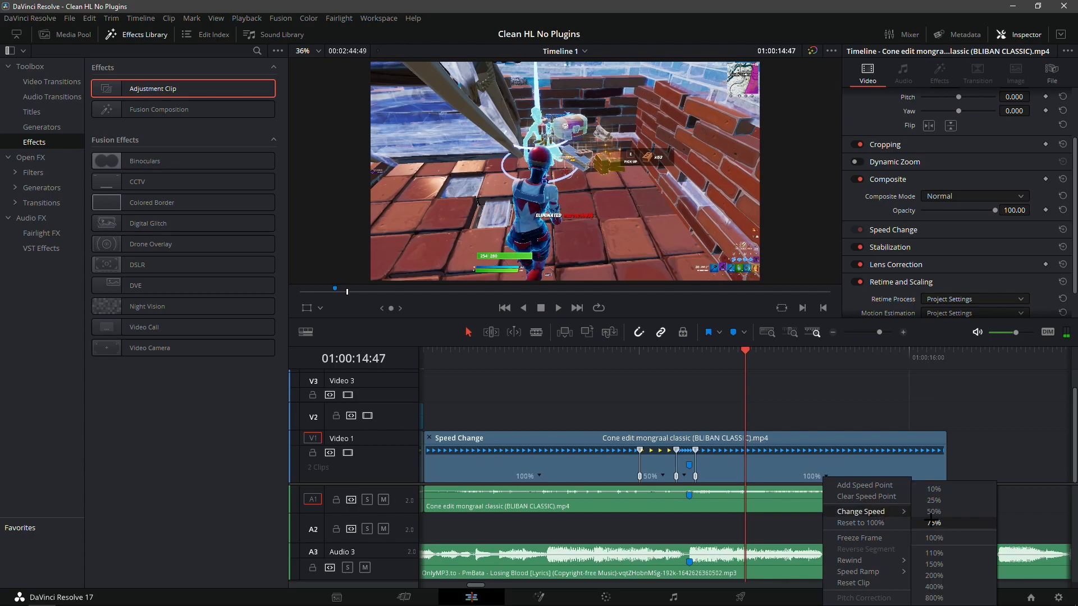
left_click(932, 522)
left_click(660, 362)
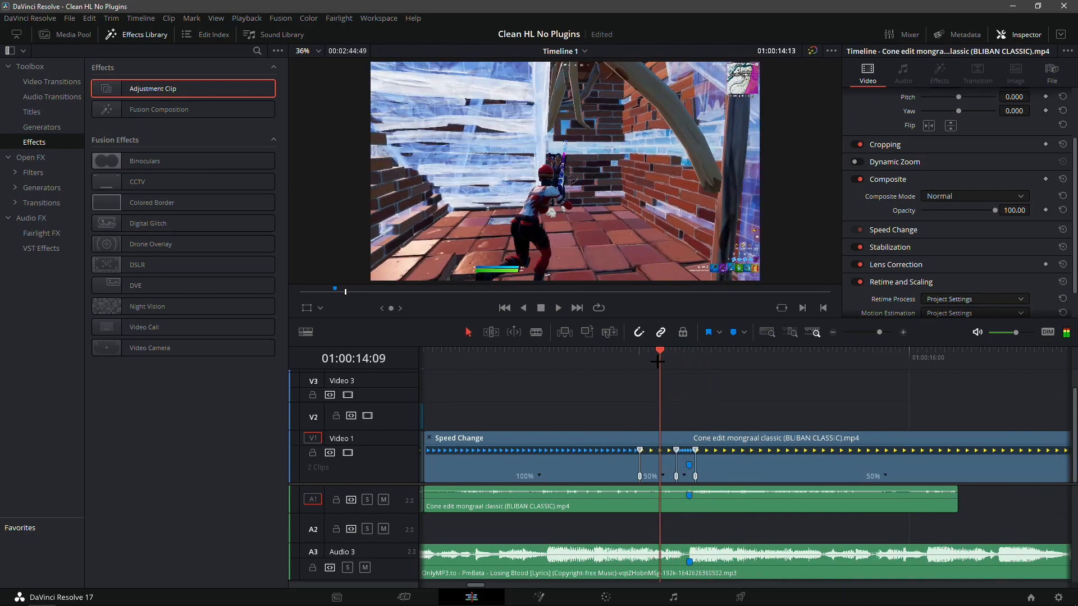
key("space")
- Trim the end of the Cone edit clip's video and audio to the song's next beat at 01:00:15:12
left_click(680, 361)
left_click_drag(715, 362, 690, 376)
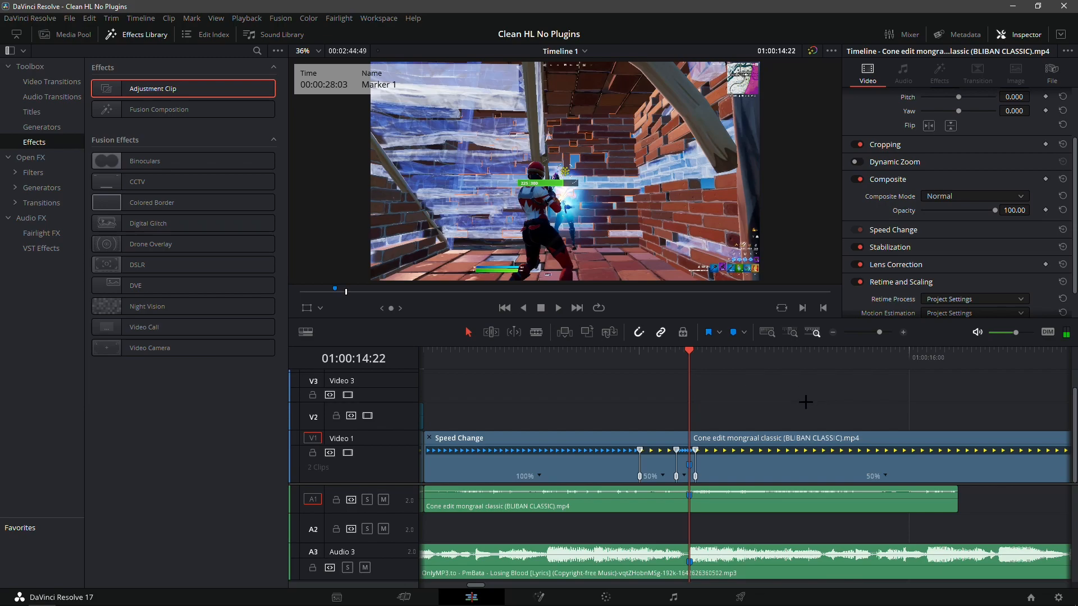
key("shift+Right")
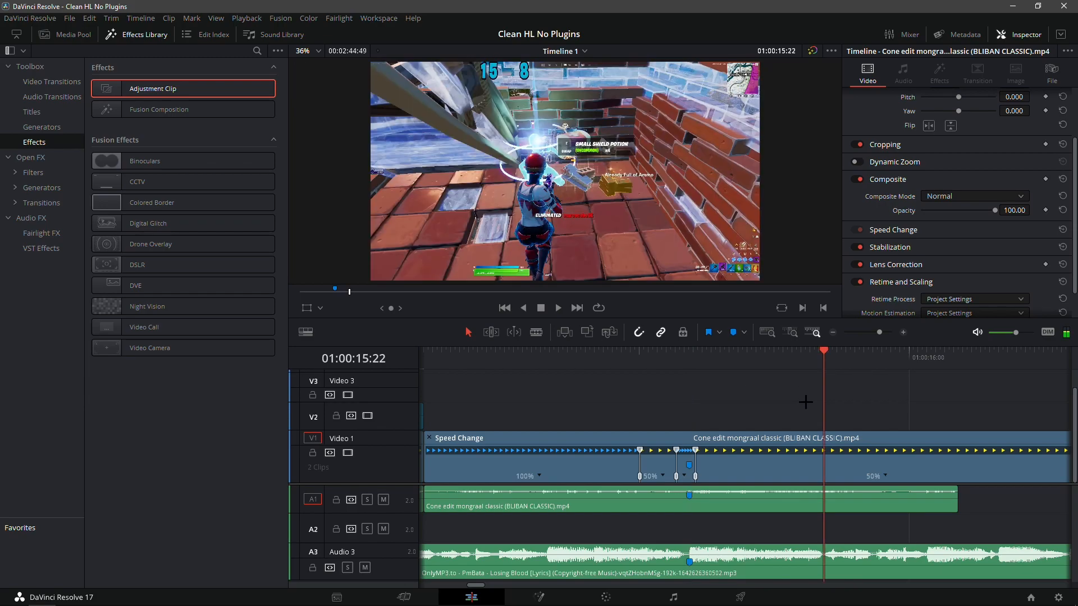
key("Left")
key("Left")
key("Left")
key("Left")
key("Left")
key("Left")
key("Left")
key("Left")
key("Left")
key("Left")
key("Left")
key("Left")
key("Right")
key("Right")
key("Right")
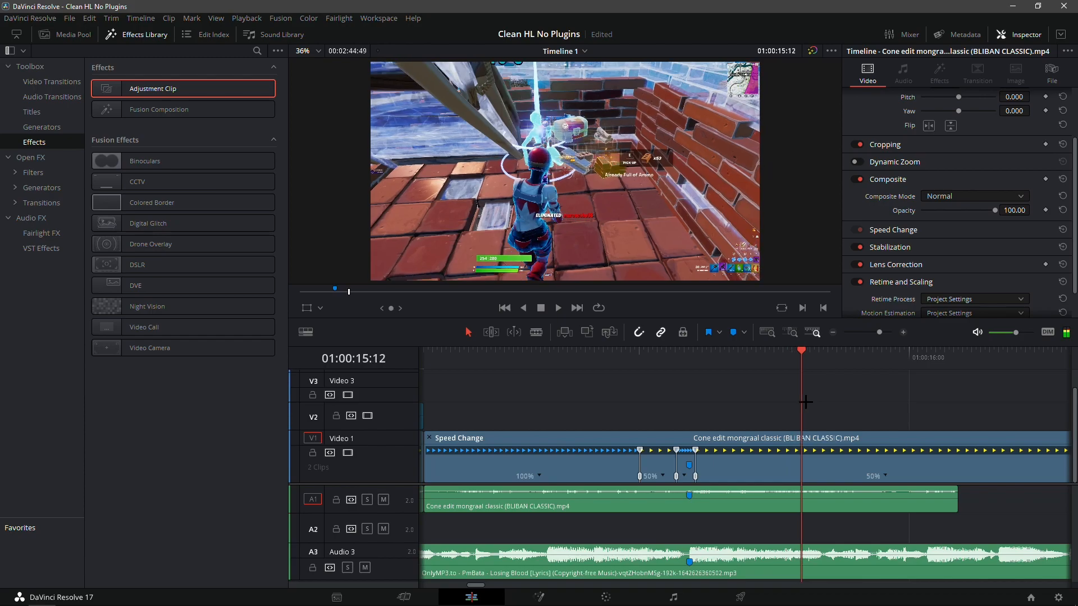
left_click_drag(864, 422, 826, 515)
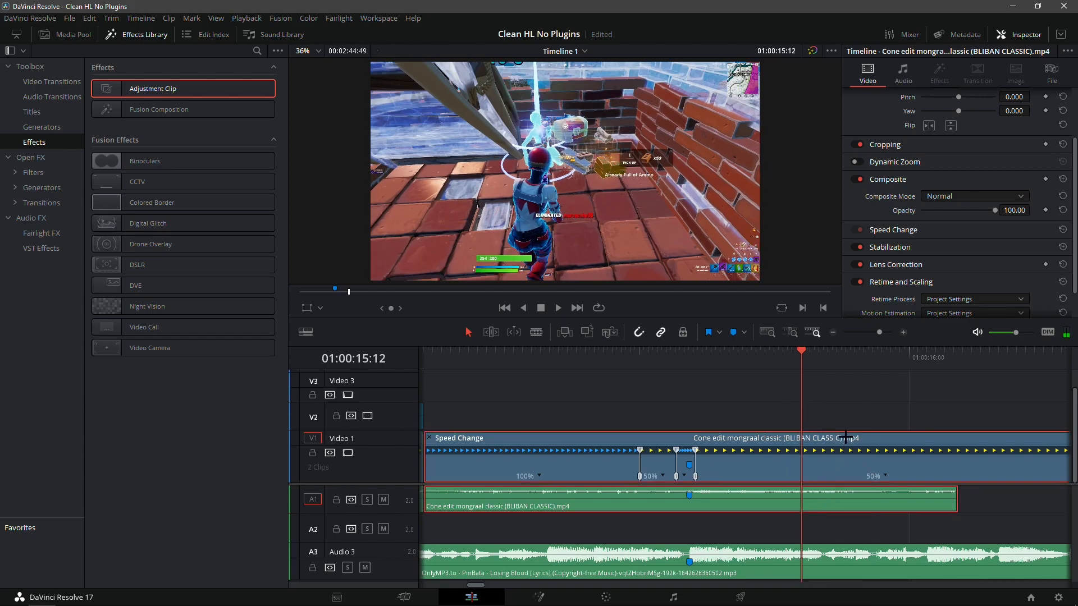
key("shift+bracketright")
- Replay the retimed Cone edit clip across the shot to check its sync with the beat
left_click(717, 373)
key("shift+Left")
key("space")
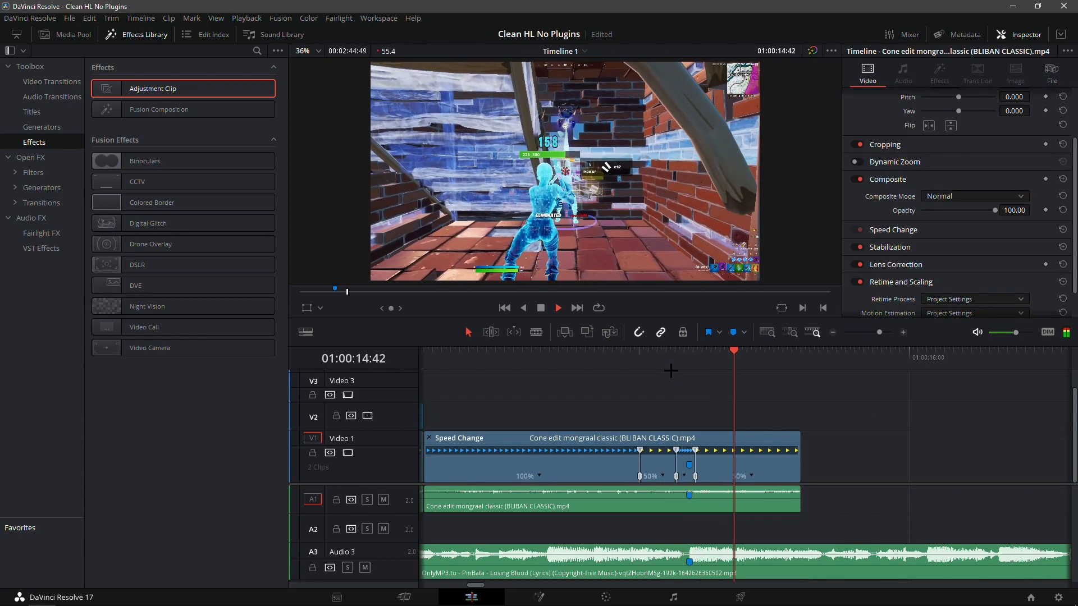
key("shift+Left")
key("space")
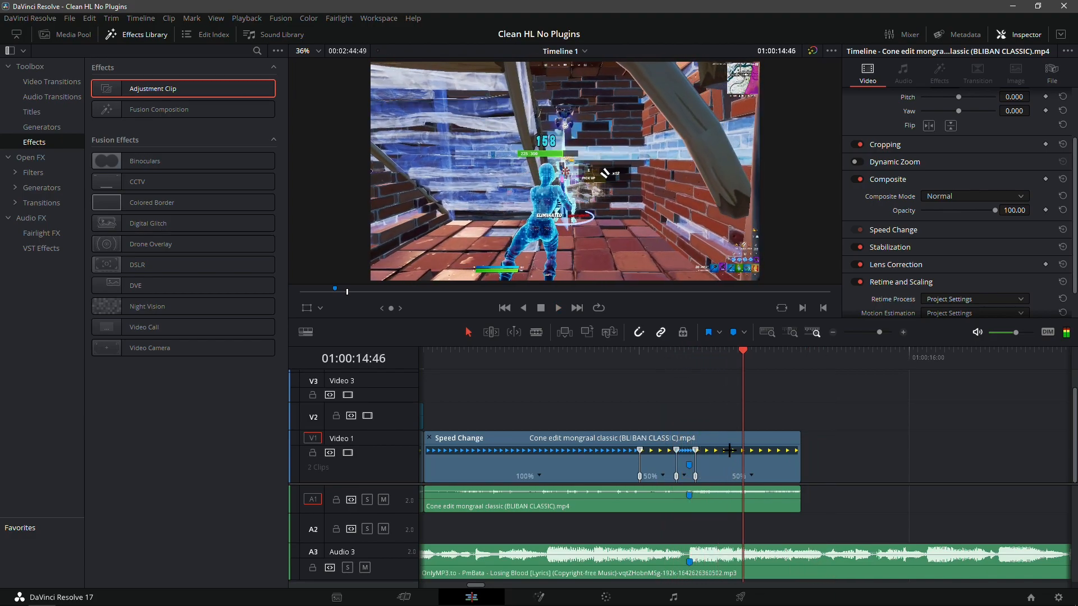
- Set the Cone edit clip's Retime Process to Optical Flow and play across the speed ramp
left_click(719, 450)
scroll(943, 222, "down", 2)
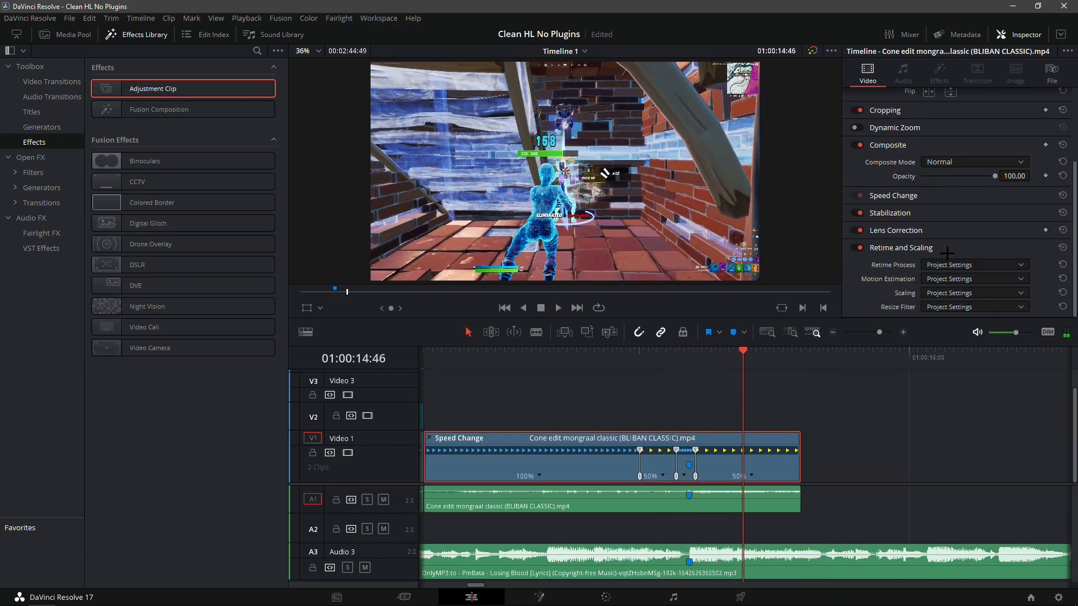
left_click(939, 265)
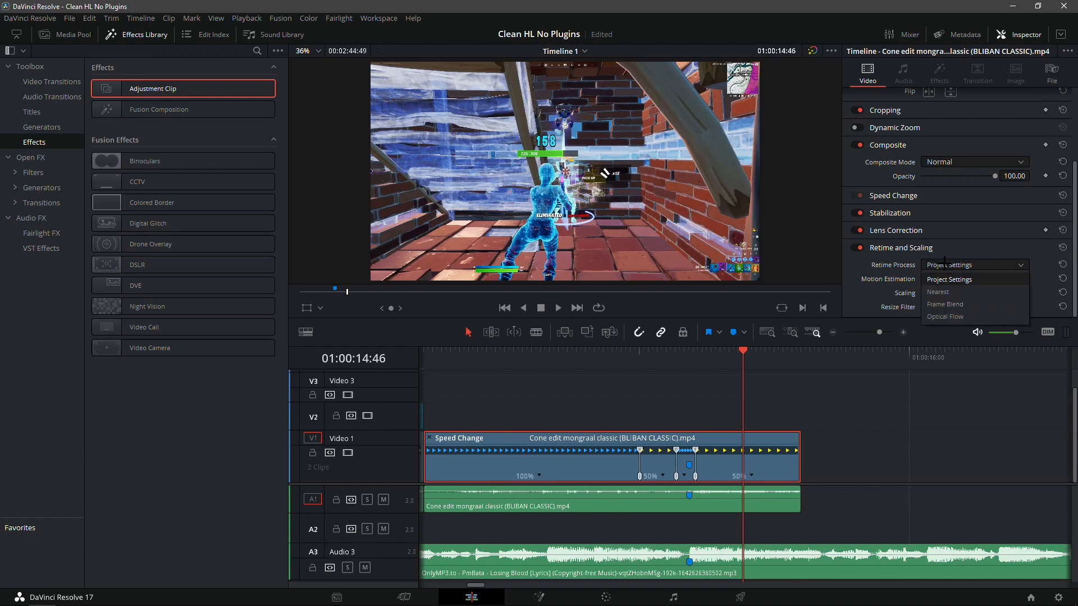
left_click(947, 313)
left_click_drag(725, 361, 630, 377)
key("space")
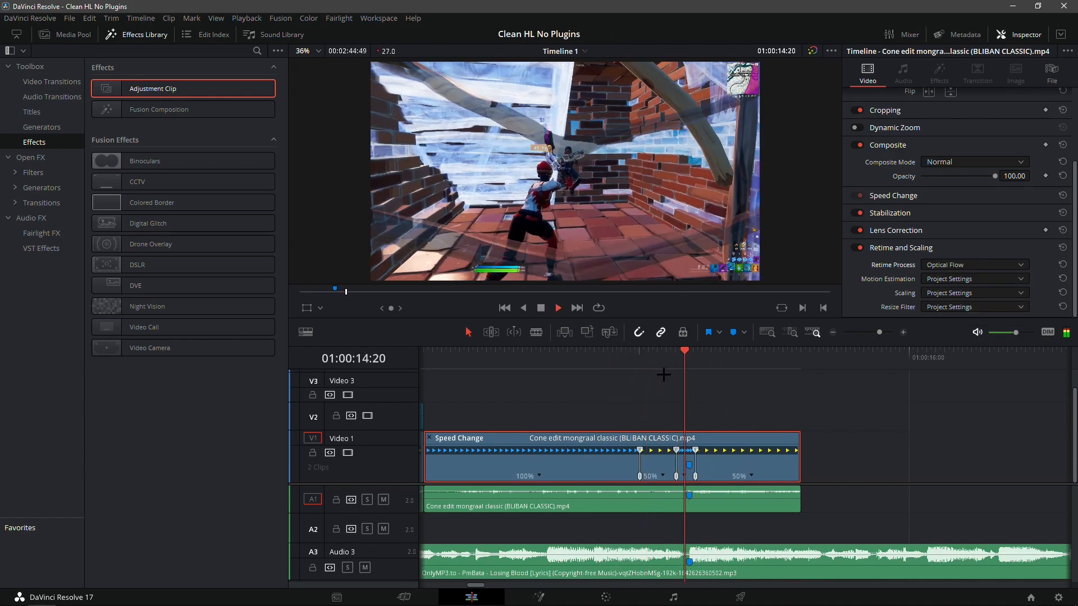
- Replay the Cone edit clip's speed ramp around the shot to check the optical flow slow motion
left_click(648, 359)
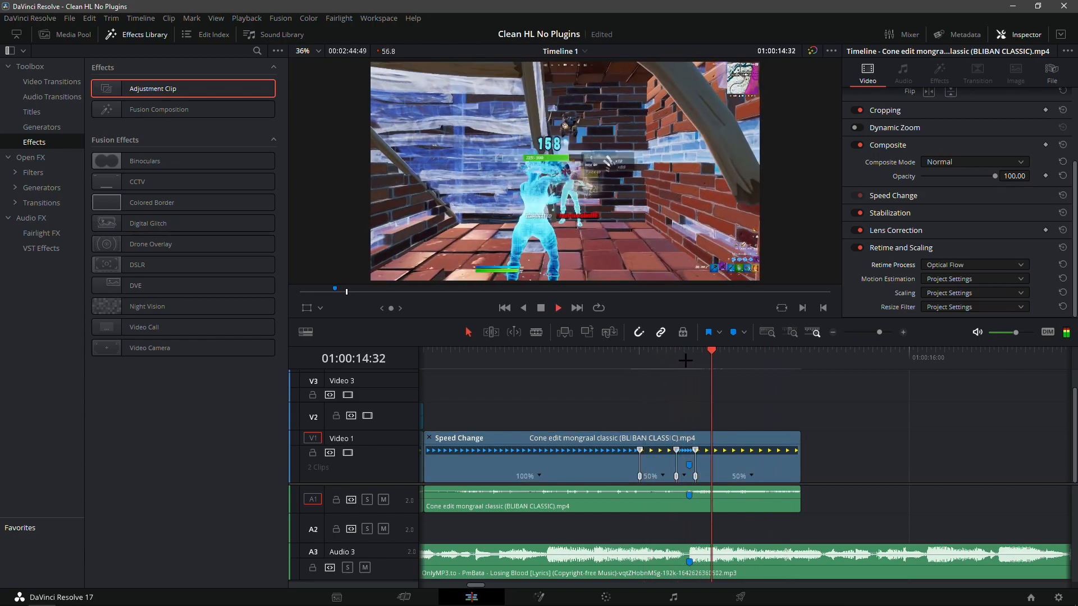
key("space")
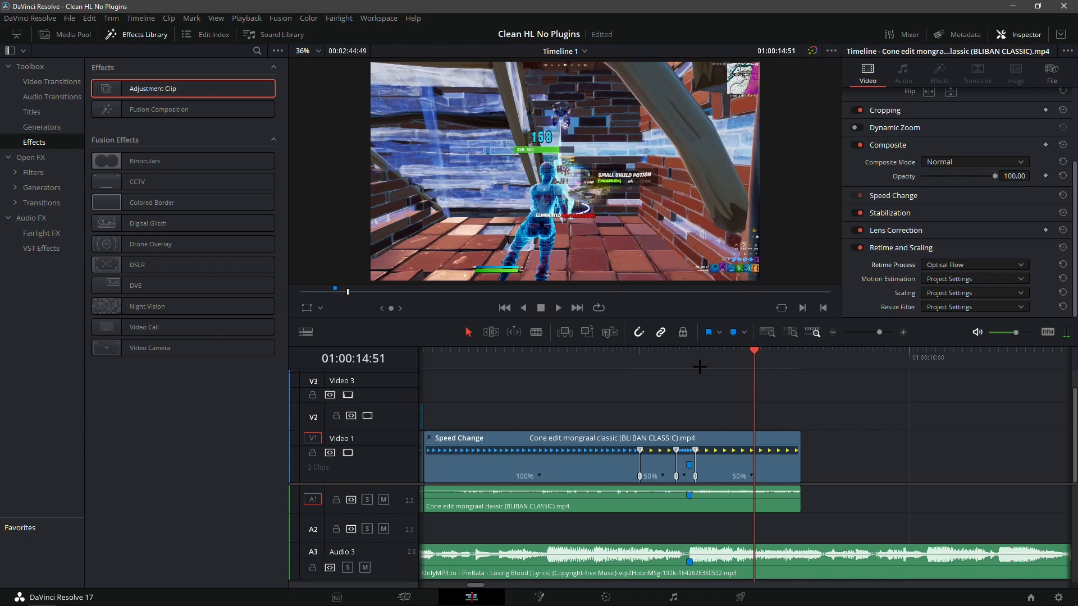
left_click_drag(676, 355, 650, 364)
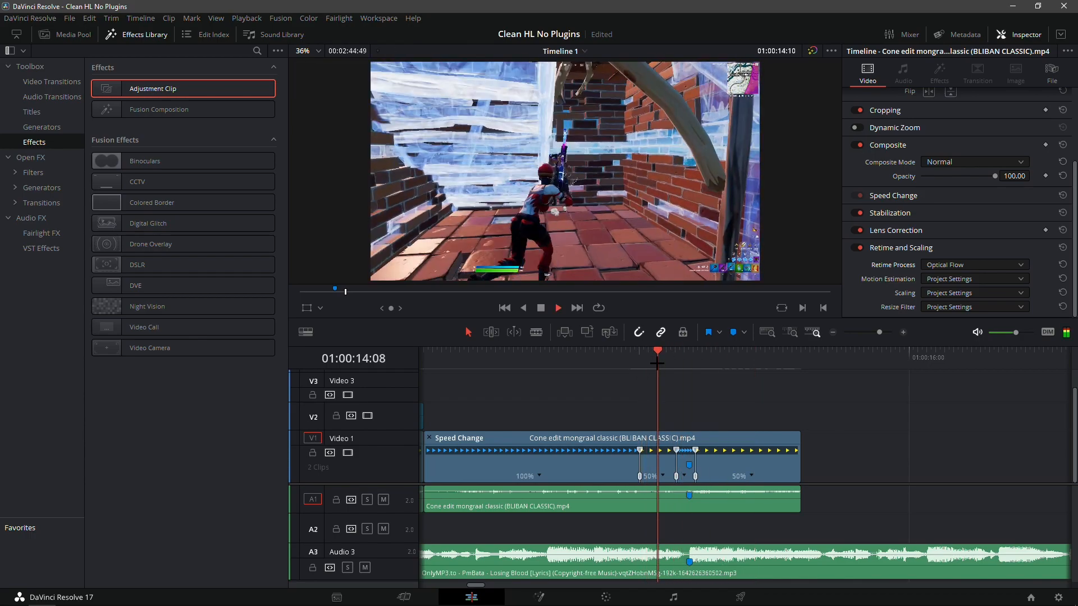
key("space")
key("space")
- Place an adjustment clip on Video 2 from the shot marker at 01:00:14:22 and cut it off at the Cone edit clip's end
left_click(686, 373)
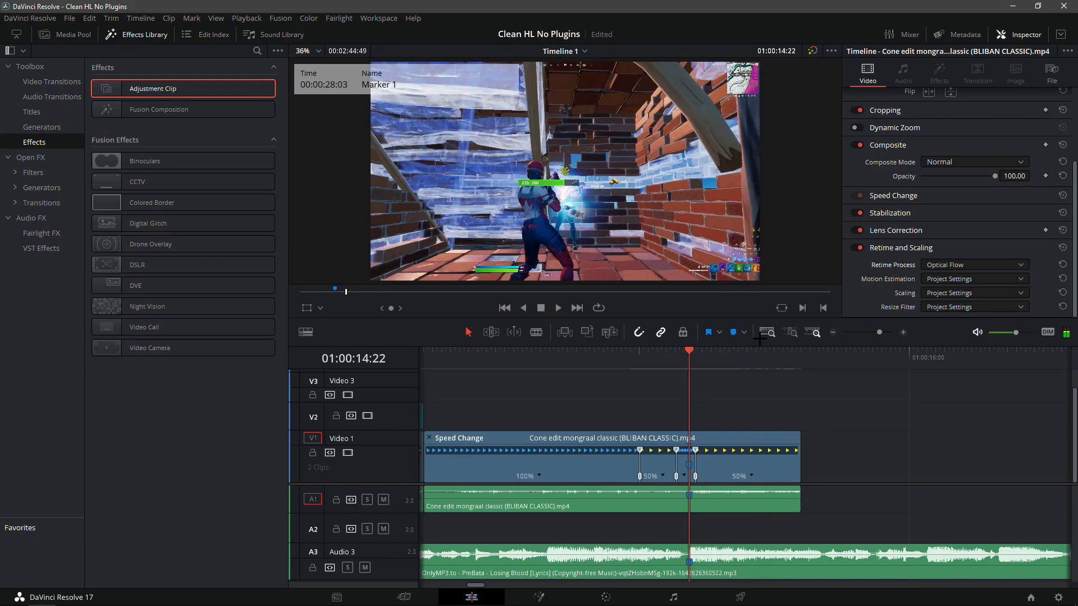
left_click(832, 332)
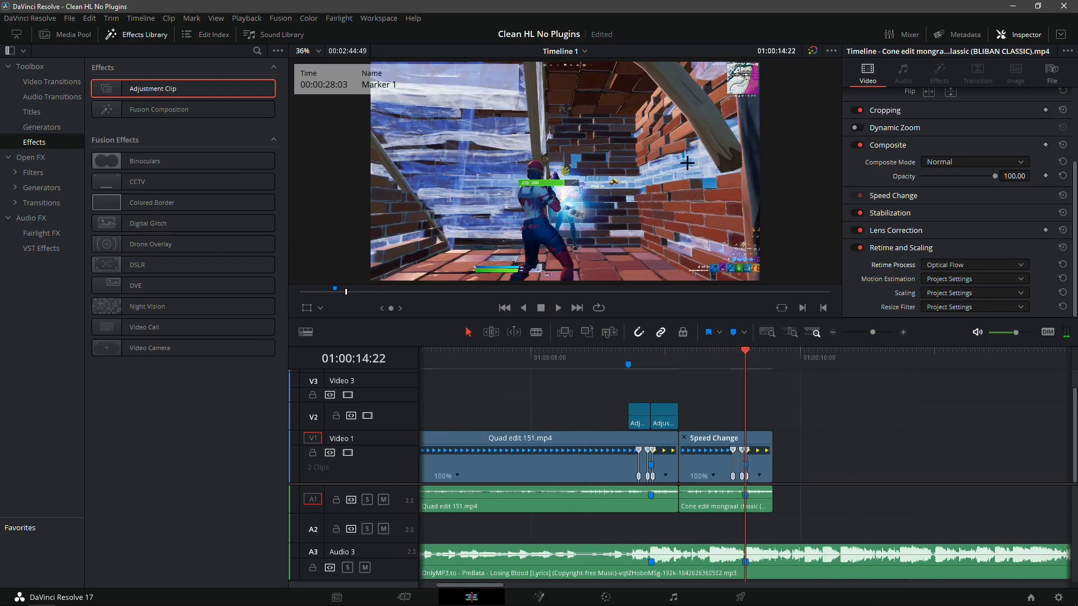
left_click_drag(140, 82, 753, 415)
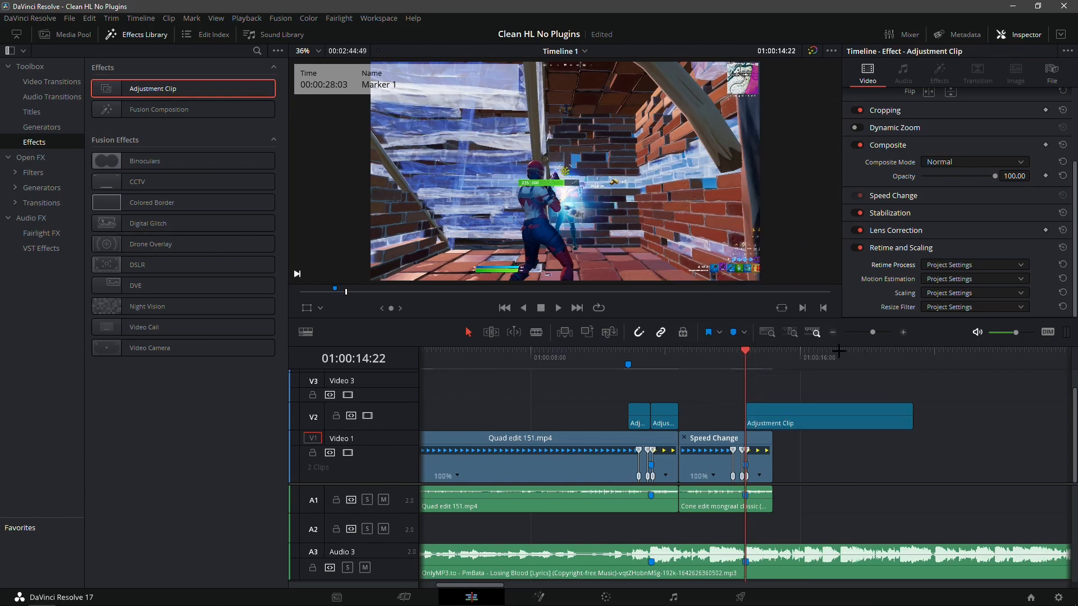
left_click(903, 332)
left_click_drag(745, 368, 857, 365)
left_click(888, 411)
left_click(883, 424)
key("Delete")
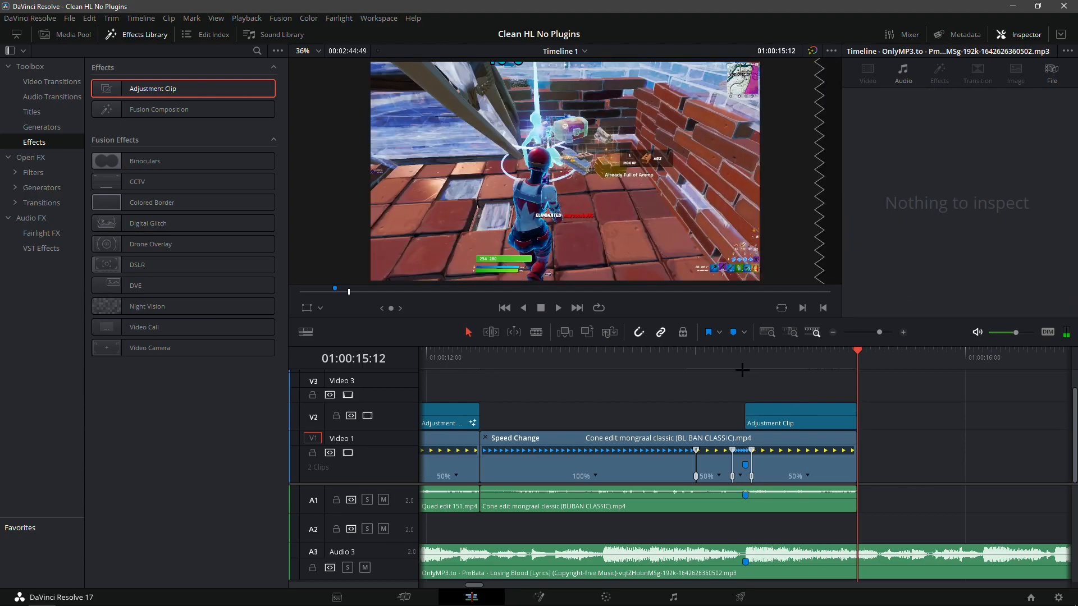
- Open the new adjustment clip in Fusion from its first frame and bring up the Impacts preset folder in File Explorer
left_click(753, 362)
left_click_drag(755, 363, 746, 364)
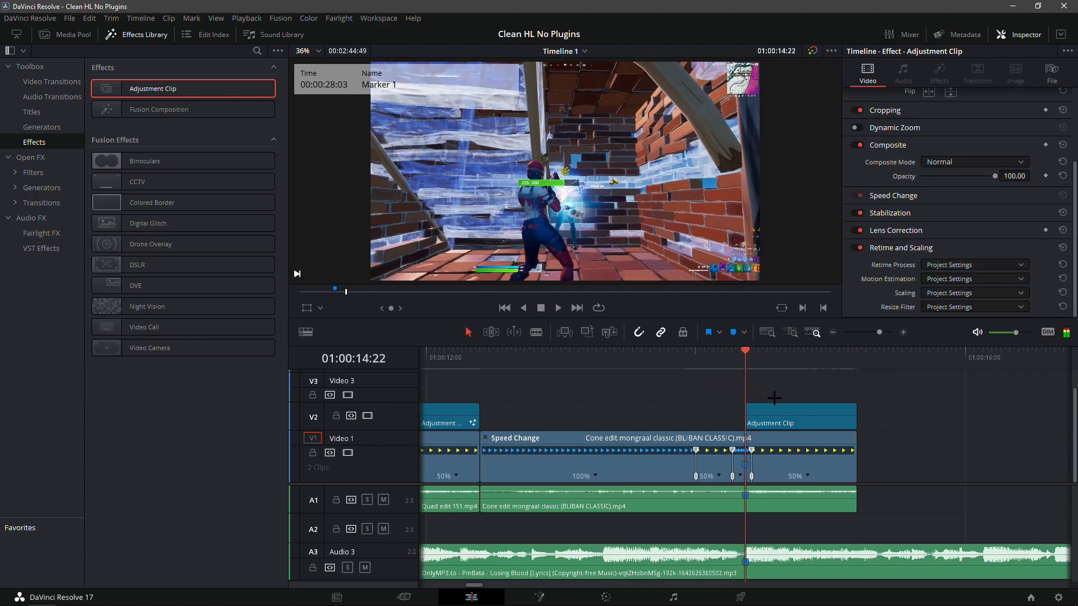
left_click(542, 600)
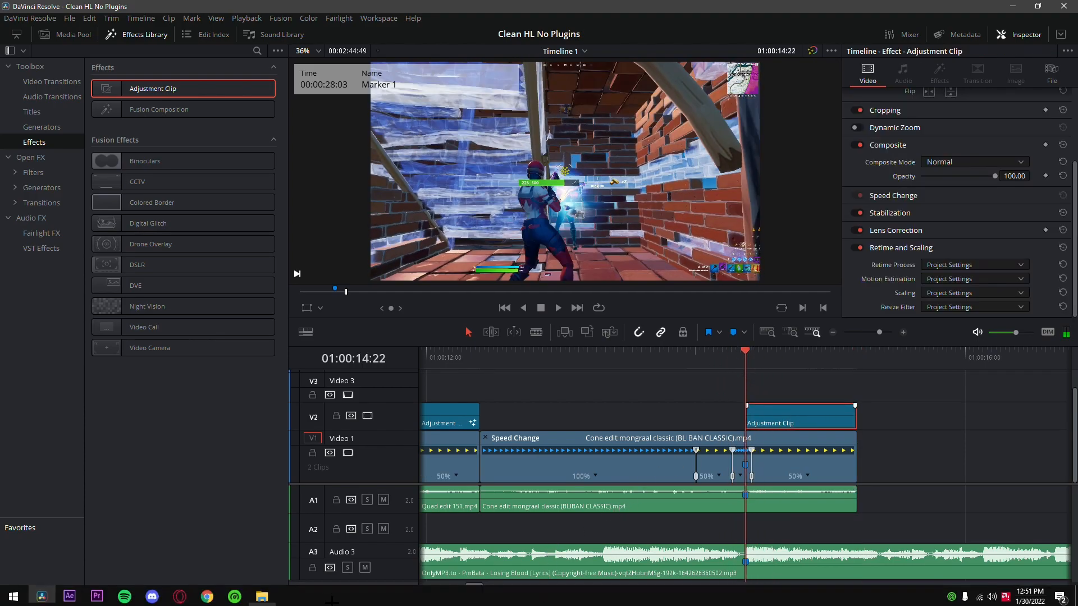
right_click(330, 602)
left_click(262, 597)
left_click(169, 196)
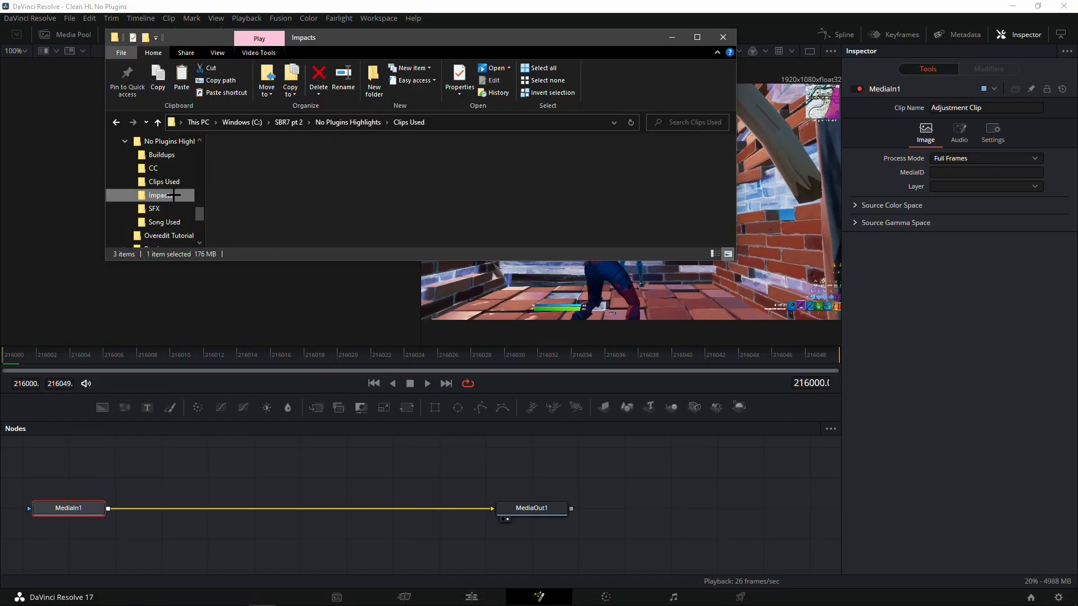
- Add the ClassicImpact.setting preset to the node graph and connect its nodes between MediaIn1 and MediaOut1
left_click_drag(260, 158, 311, 518)
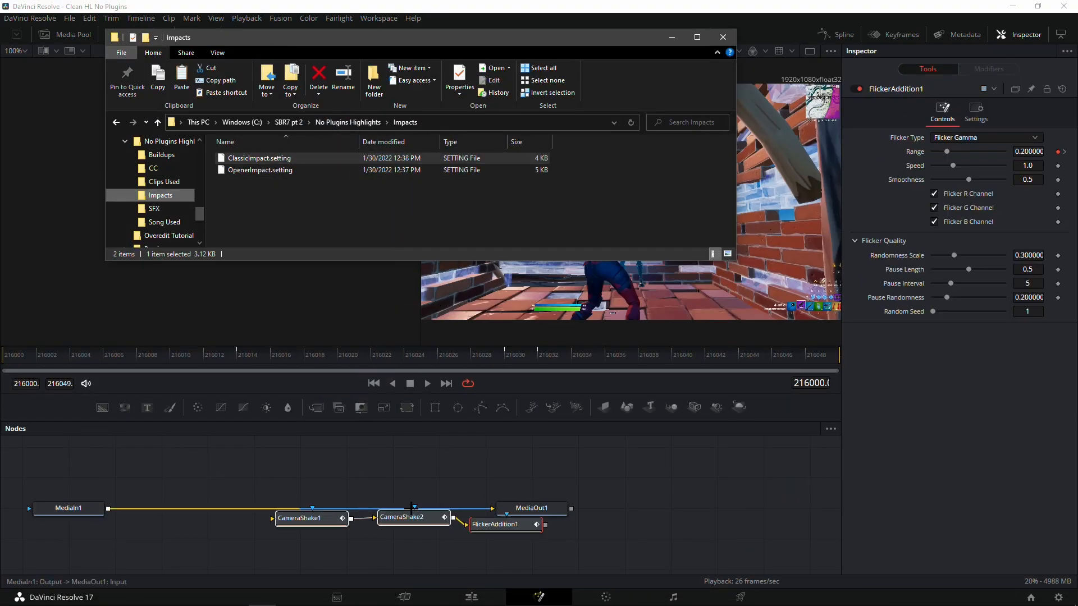
left_click(517, 525)
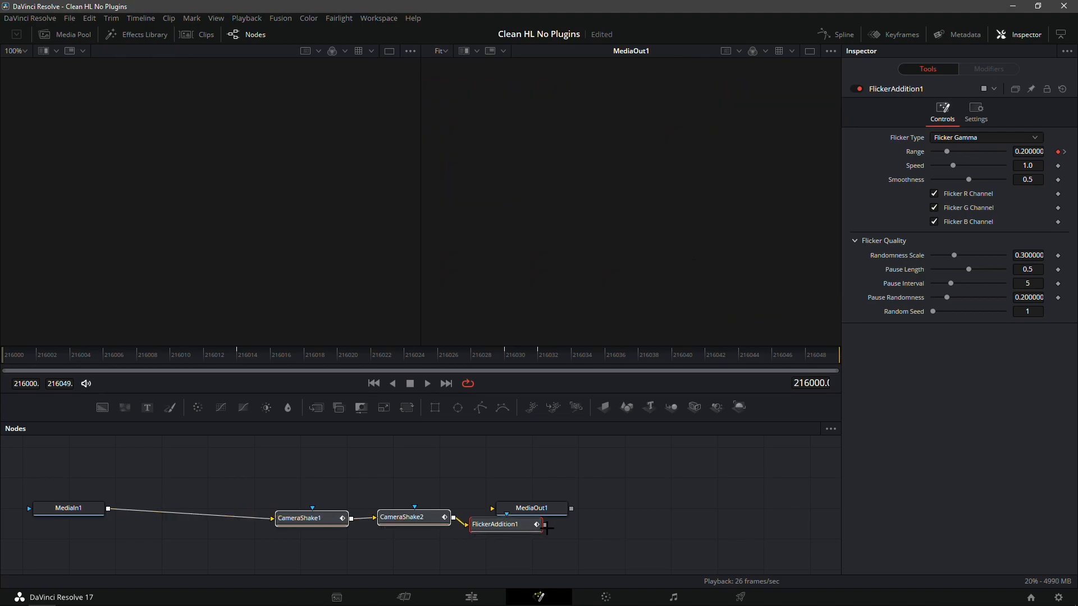
left_click_drag(557, 502, 553, 504)
left_click_drag(553, 505, 621, 501)
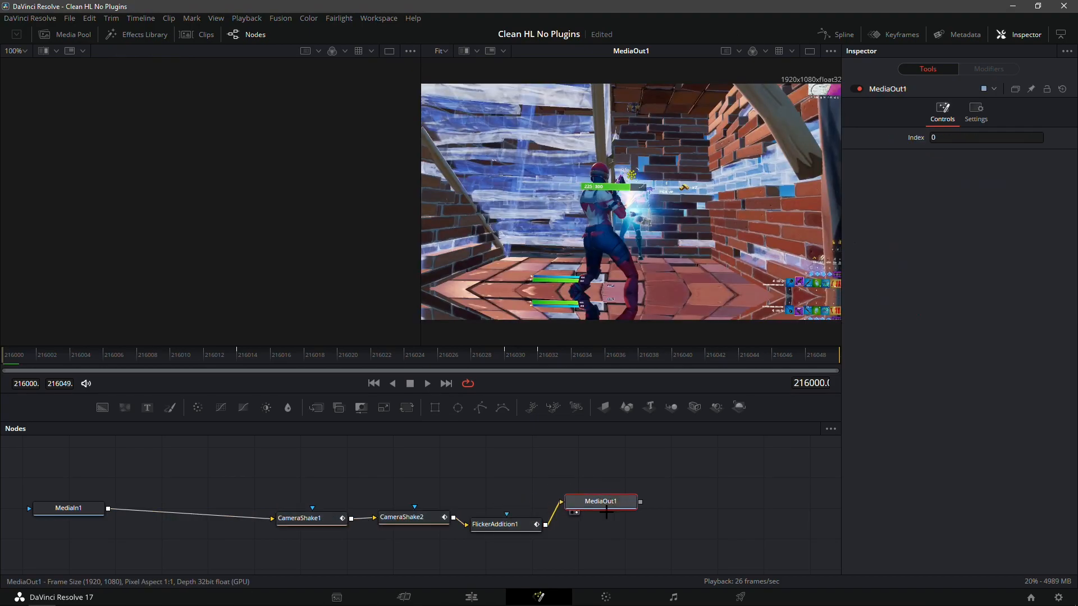
- Return to the edit timeline and replay the Cone edit shot with the impact preset applied
left_click(492, 598)
right_click(796, 418)
left_click(844, 410)
key("space")
left_click(726, 359)
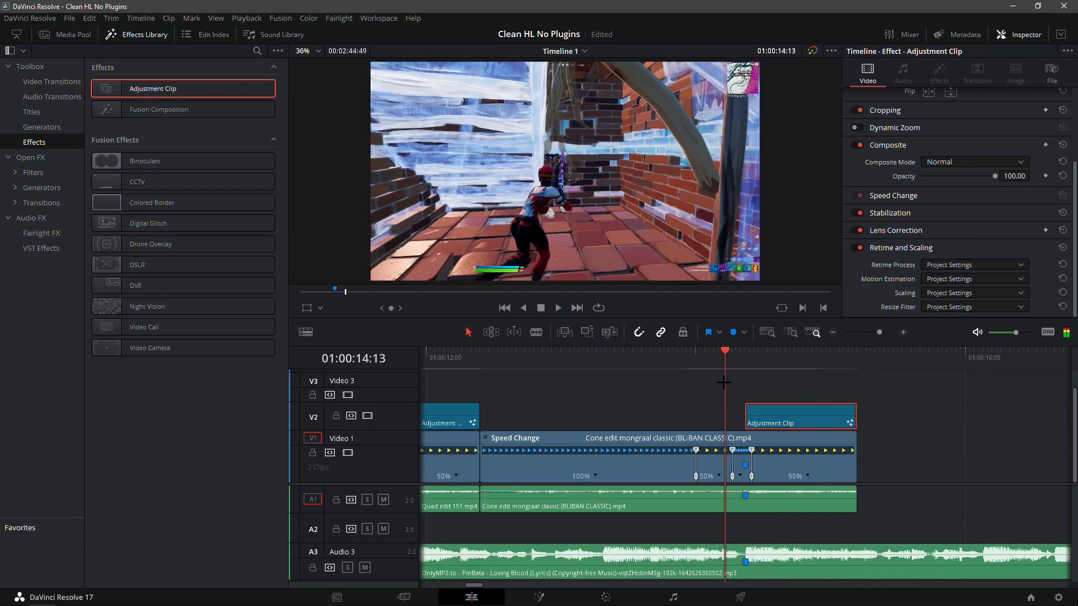
left_click(734, 376)
left_click(708, 358)
left_click(717, 361)
left_click(730, 363)
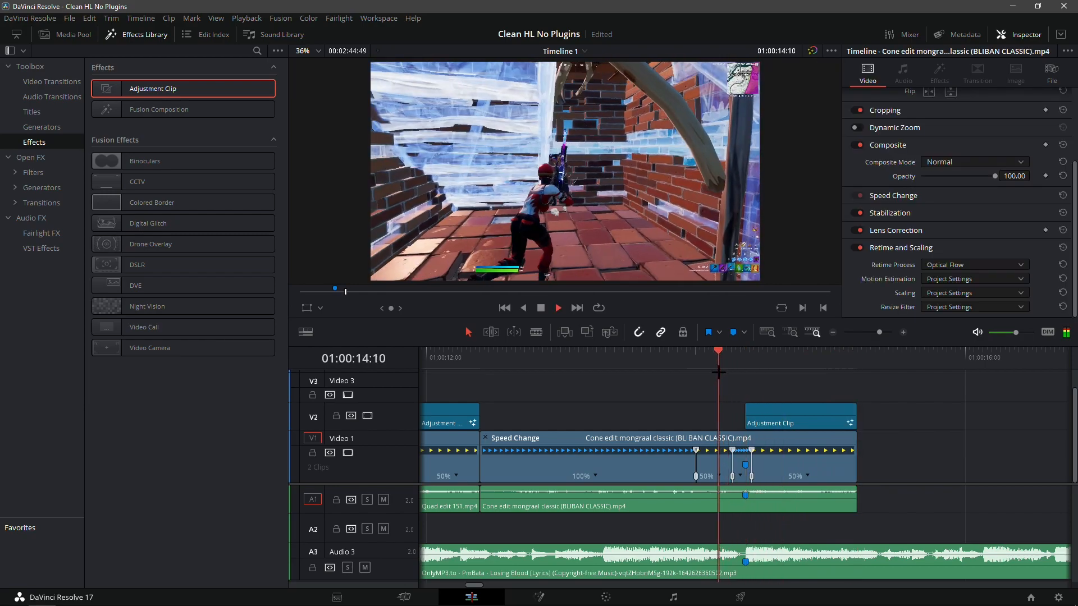
left_click(725, 360)
- Reopen the Cone edit adjustment clip in Fusion and insert a Blur node between FlickerAddition1 and MediaOut1
left_click_drag(709, 362, 748, 382)
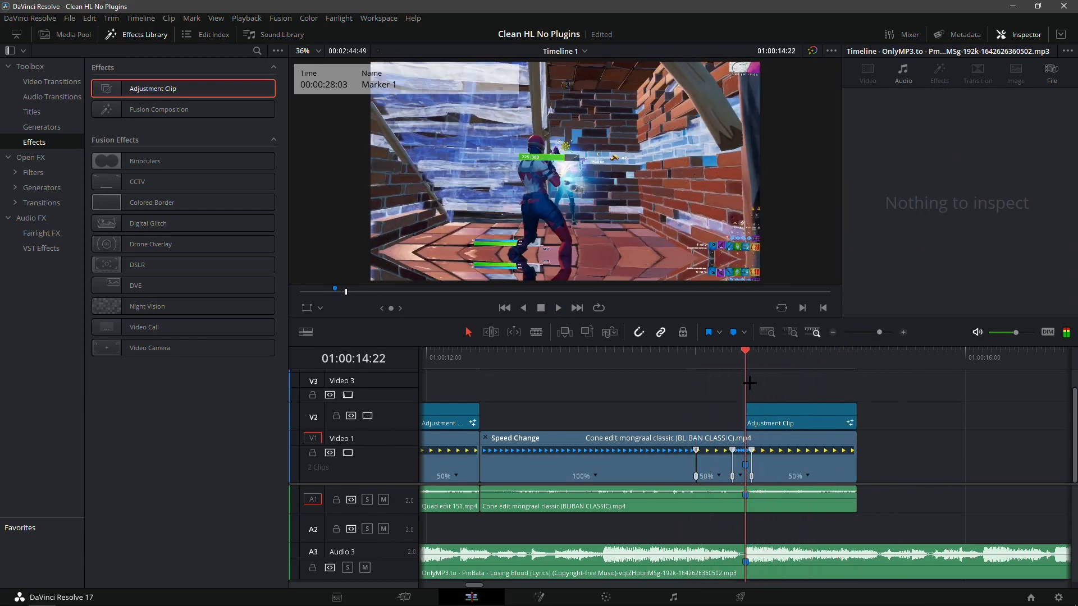
left_click(539, 597)
left_click_drag(590, 497, 713, 483)
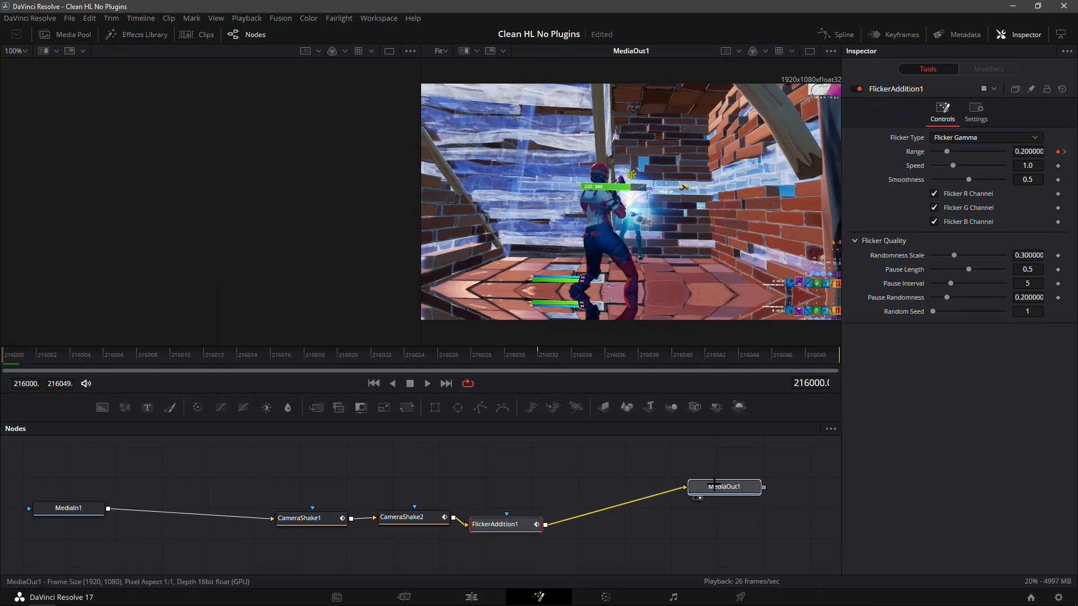
key("shift+space")
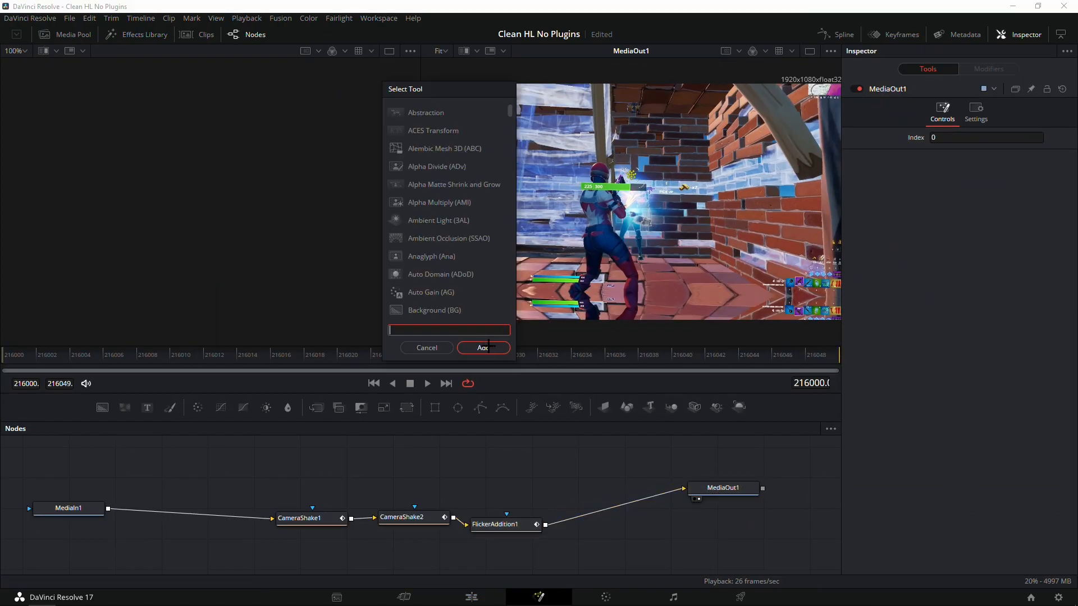
left_click(484, 348)
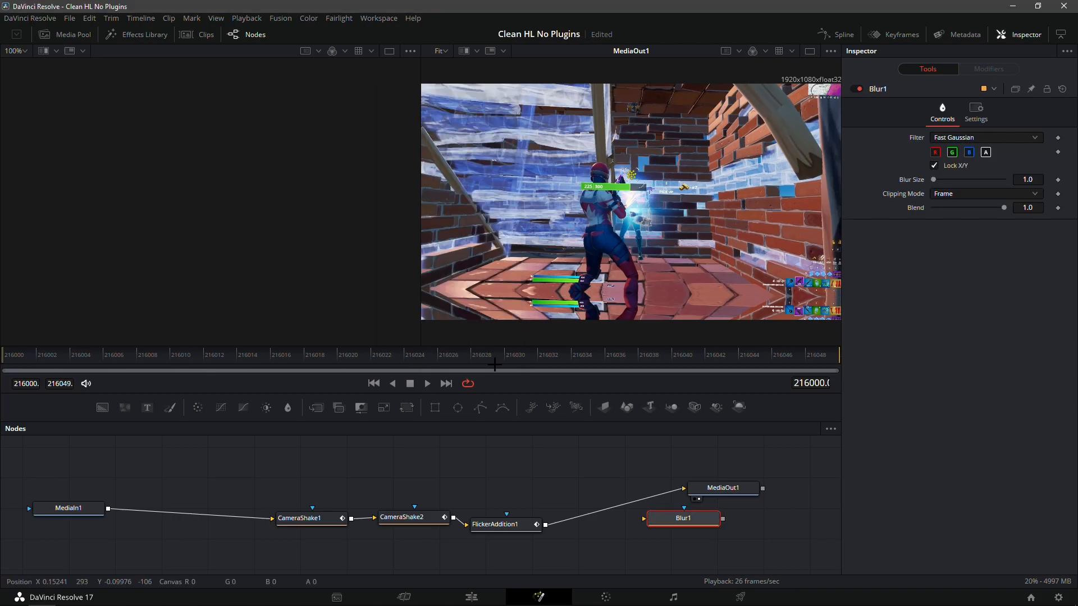
left_click_drag(672, 523, 593, 507)
- Keyframe the Blur node's Blur Size at 3.0 on frame 216000 and 0.0 on frame 216040
left_click_drag(1016, 183, 1031, 183)
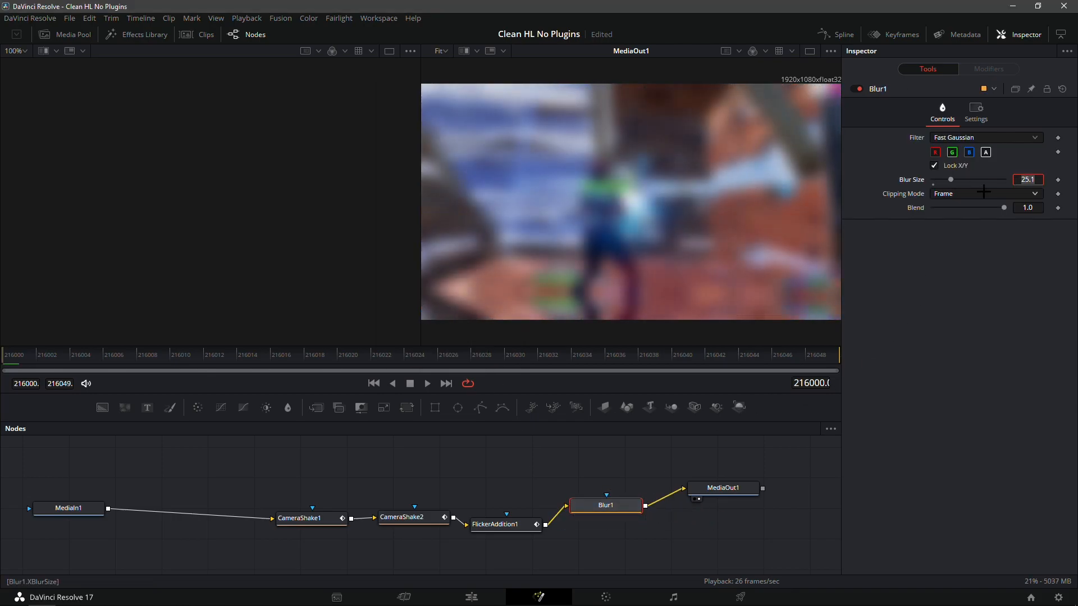
type("2")
key("Tab")
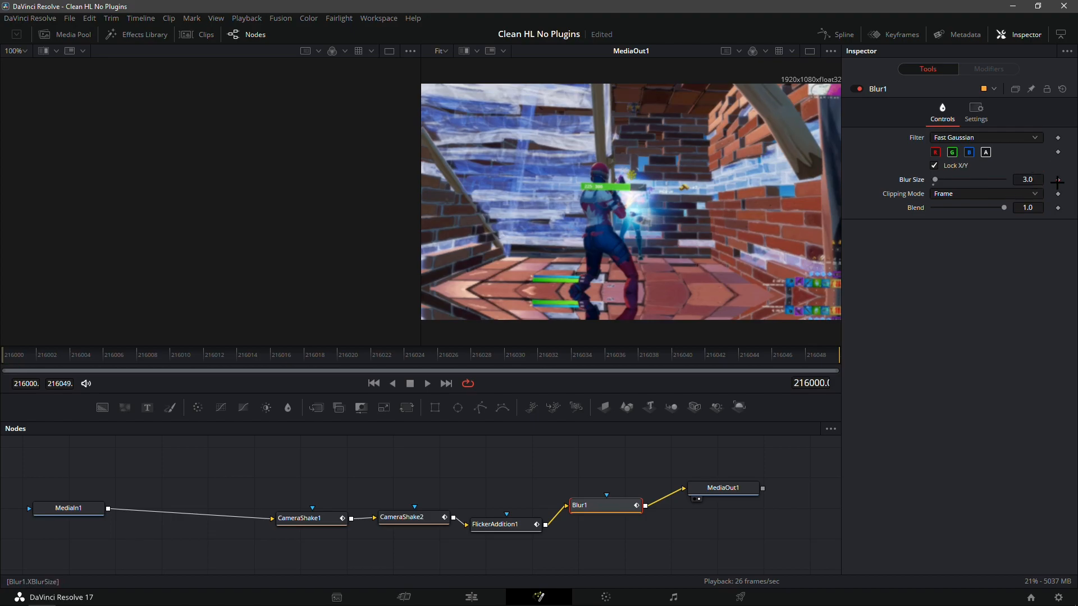
left_click_drag(358, 356, 684, 346)
left_click_drag(1033, 180, 1016, 180)
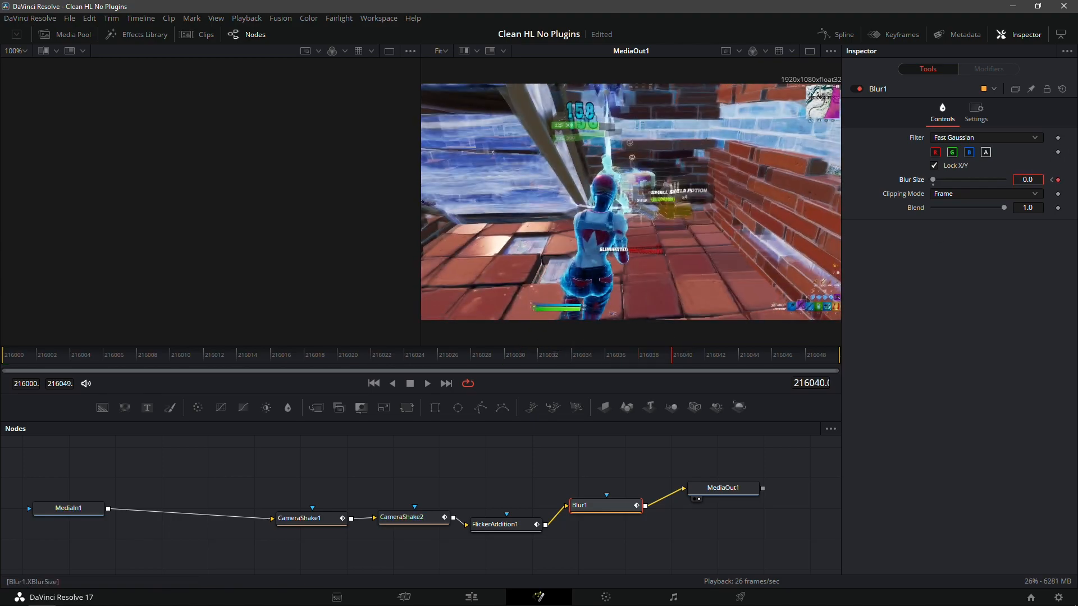
- Play the blurred impact in Fusion and again on the edit timeline across the Cone edit shot
key("space")
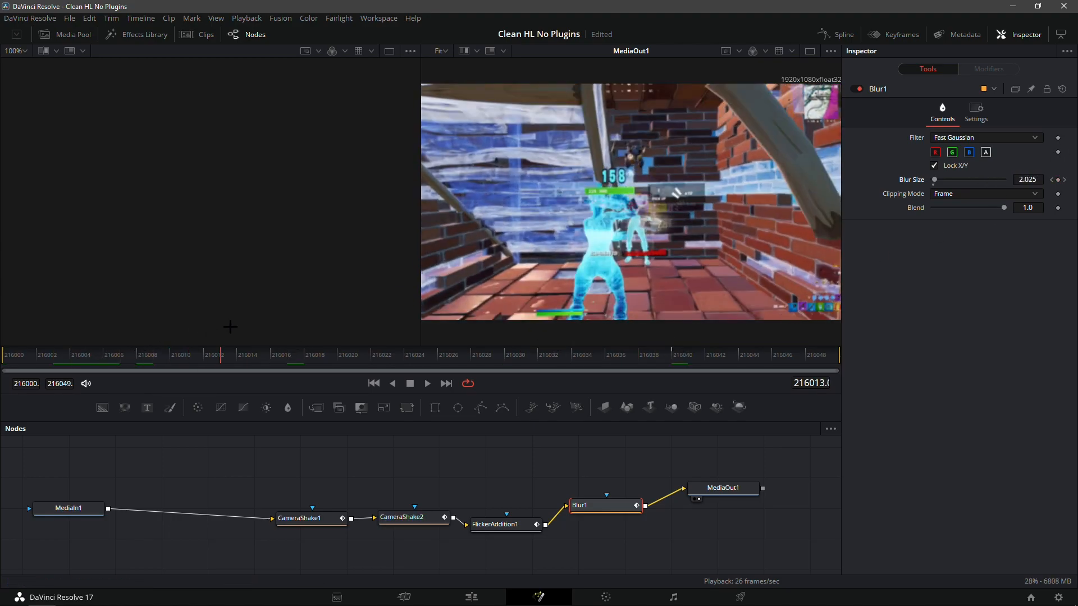
key("shift+4")
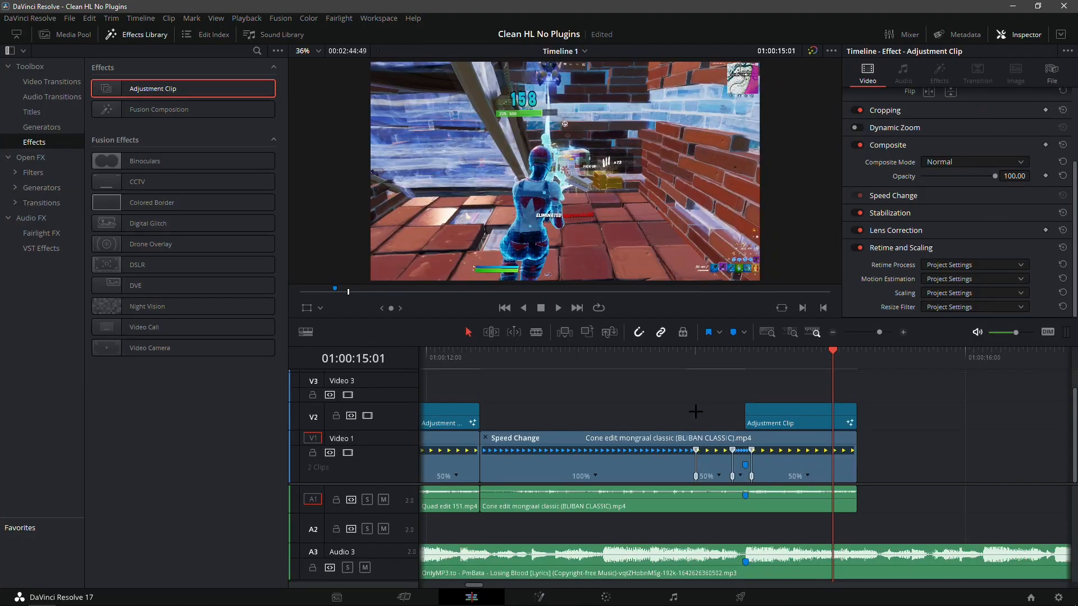
left_click(746, 364)
key("space")
left_click(710, 364)
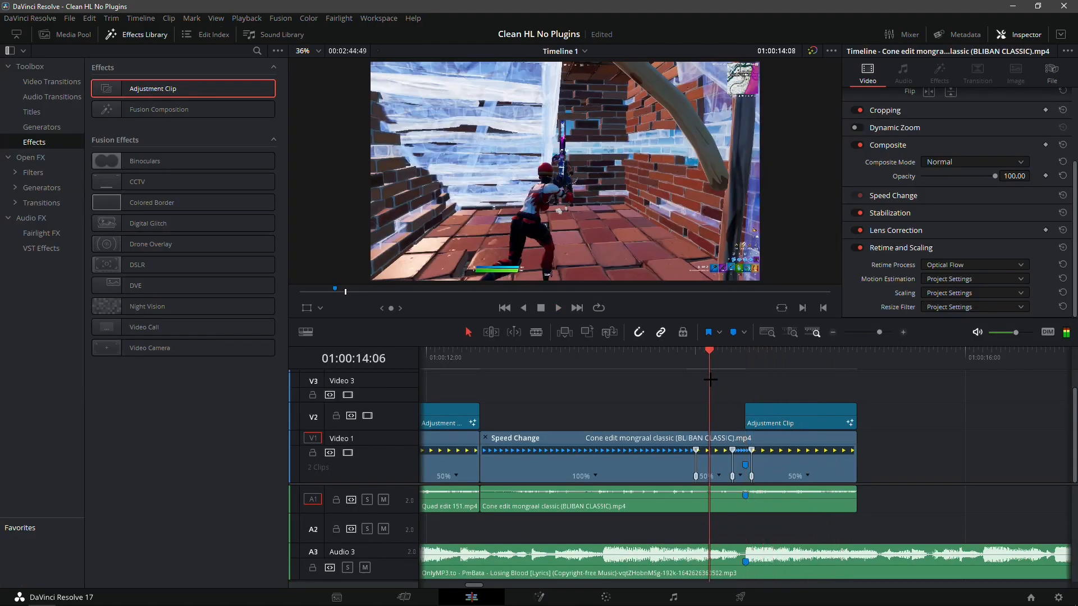
left_click(719, 360)
left_click(733, 360)
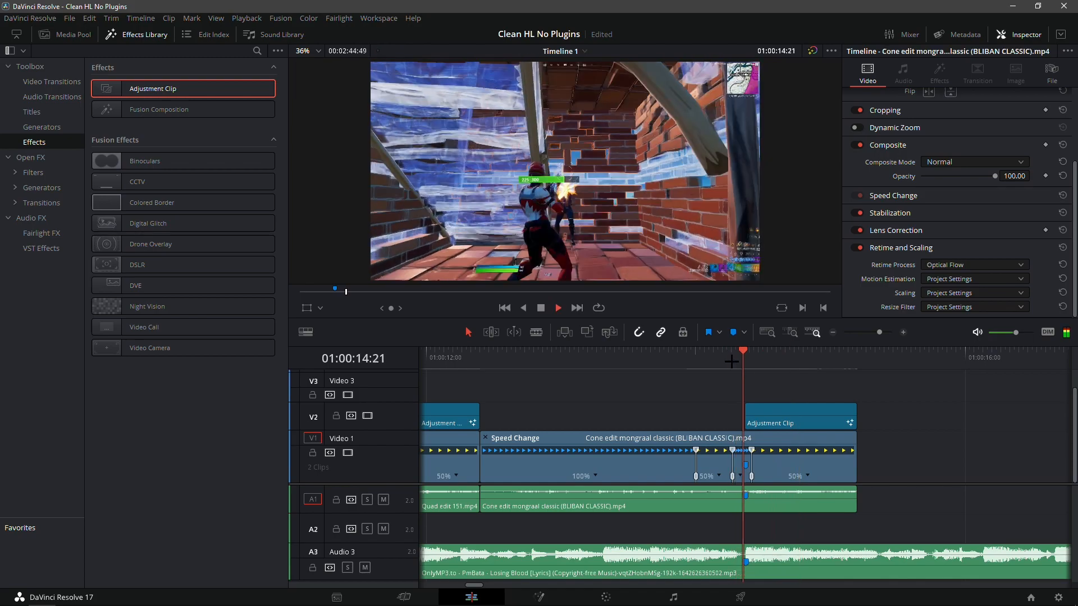
key("space")
left_click(815, 356)
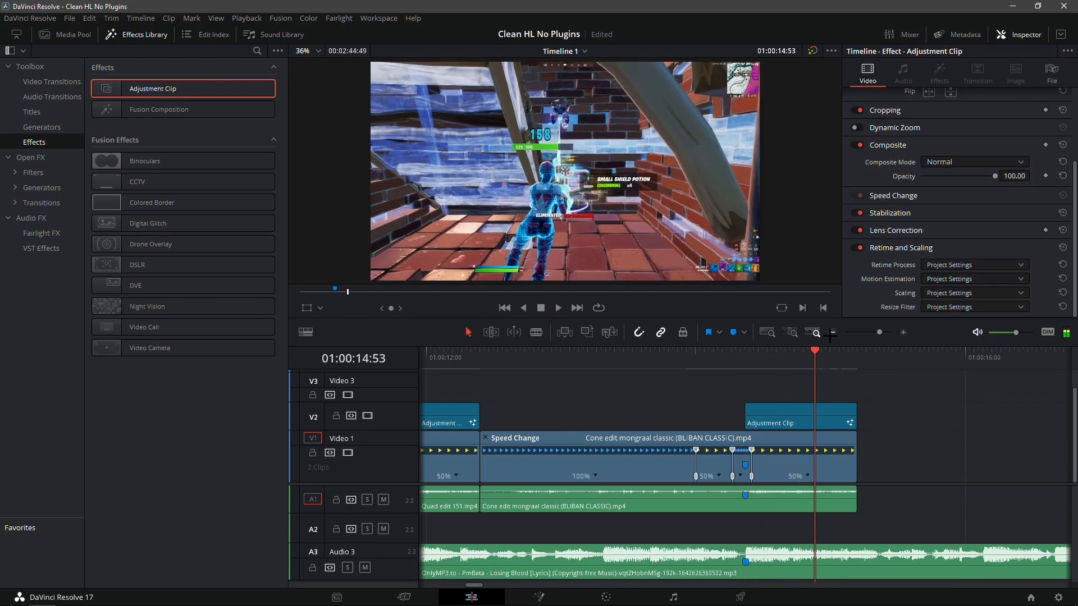
- Add Boxed 152.mp4 from the Clips Used folder to Video 1, leaving a gap after the Cone edit clip
left_click(831, 334)
left_click(831, 334)
left_click(831, 334)
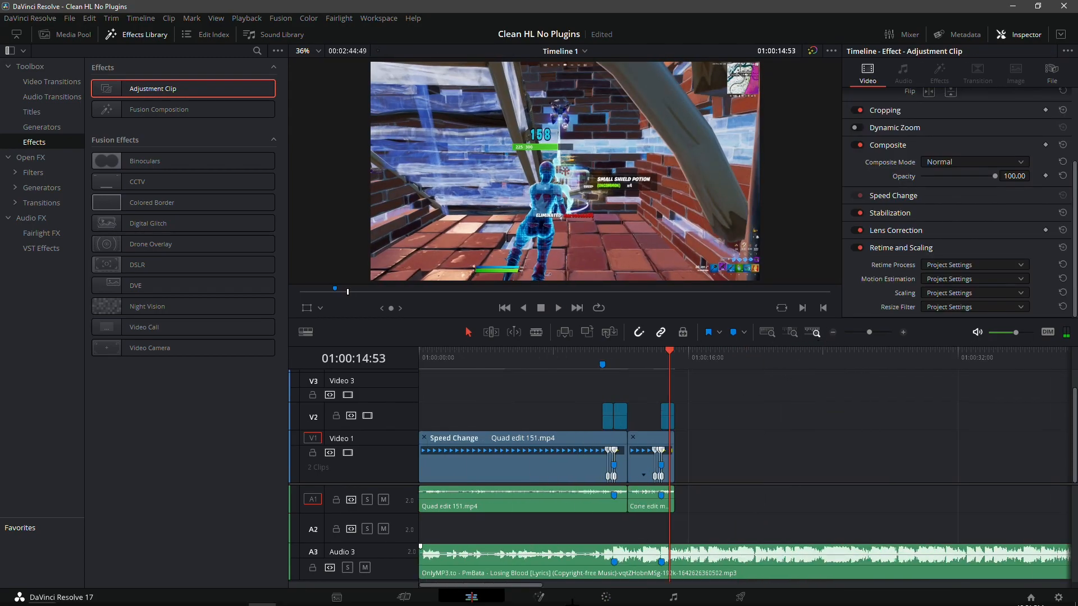
mouse_move(300, 604)
left_click(261, 598)
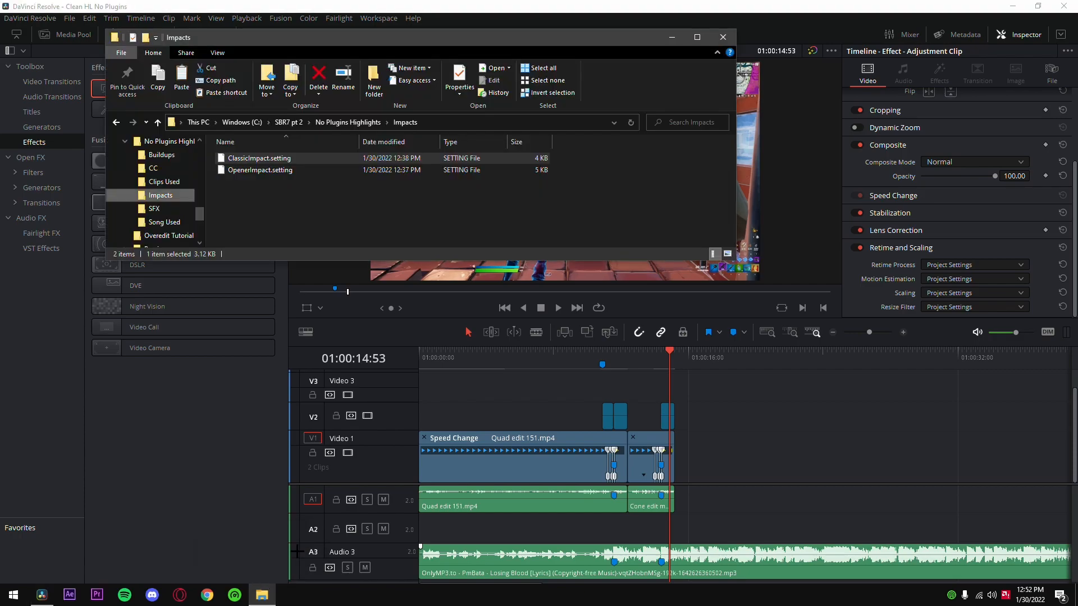
left_click(177, 183)
left_click(250, 184)
left_click_drag(852, 379, 886, 447)
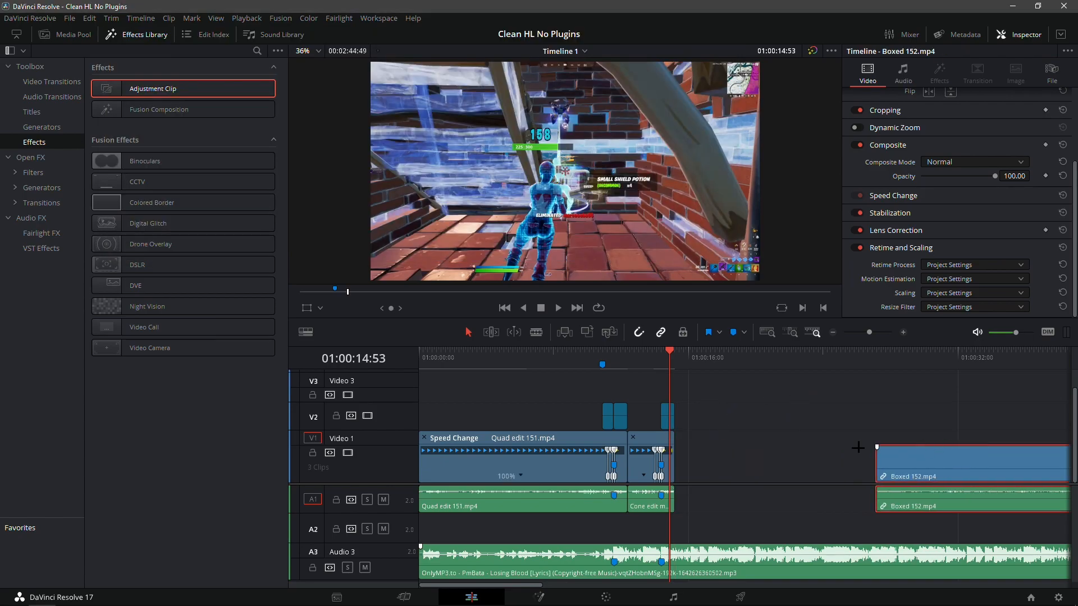
- Listen to the song past the Cone edit clip and mark its beat at 01:00:17:12 on the audio clip
left_click(859, 452)
key("space")
left_click(902, 331)
left_click(901, 332)
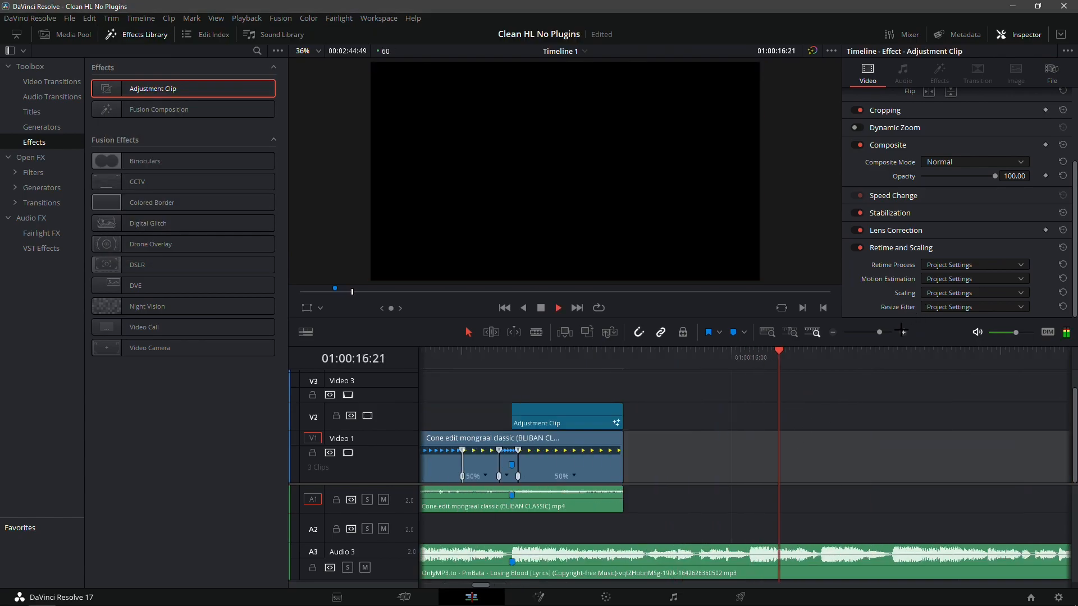
key("space")
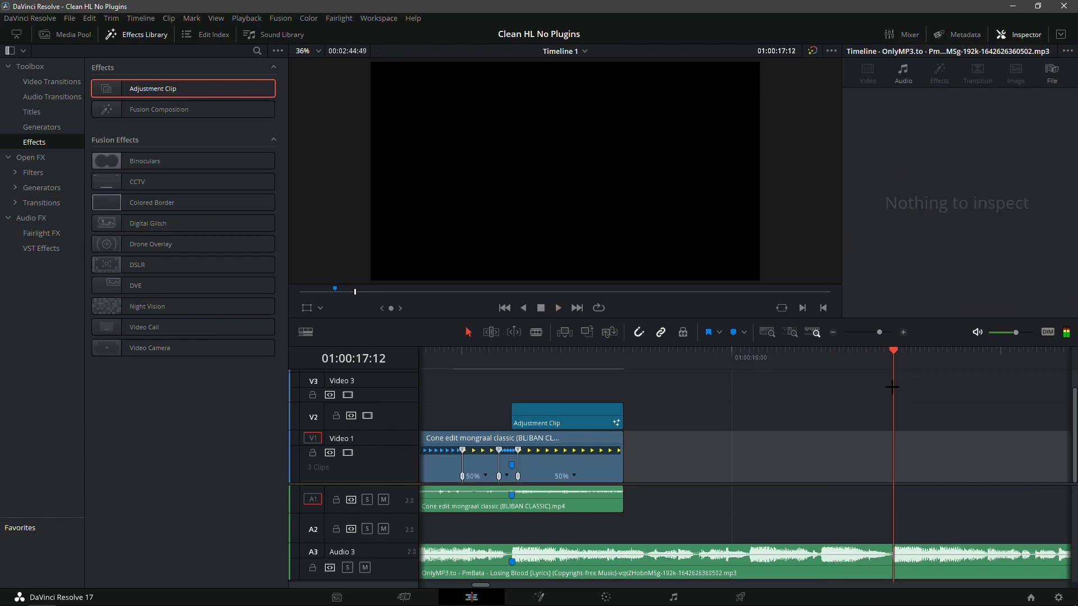
left_click(911, 548)
key("m")
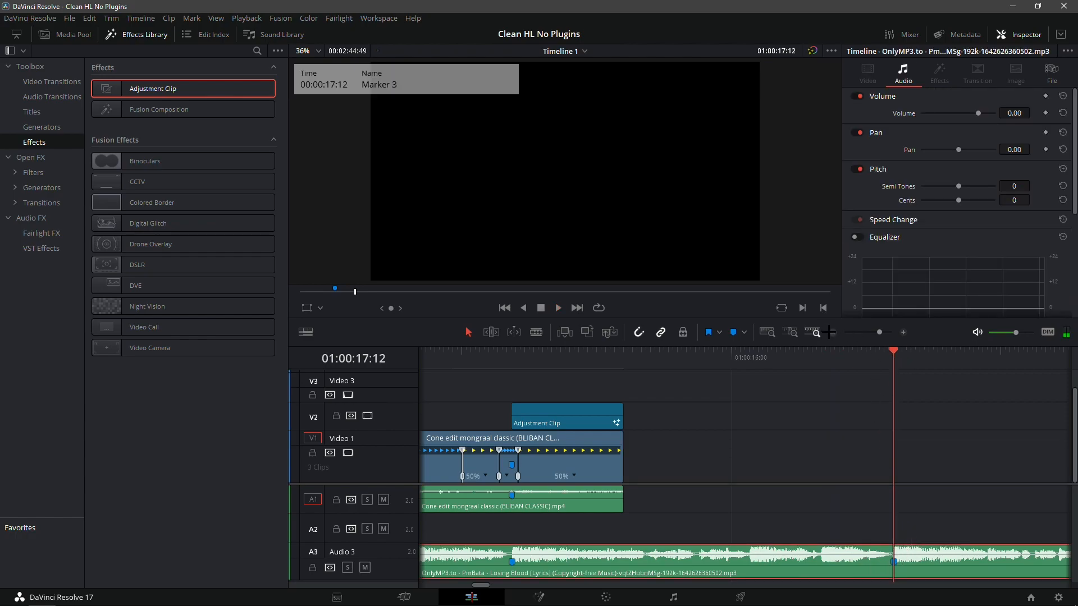
- Find the shot frame in the Boxed 152.mp4 clip at 01:00:54:32 and mark it on the clip
left_click(830, 333)
left_click_drag(870, 361, 918, 360)
left_click(832, 331)
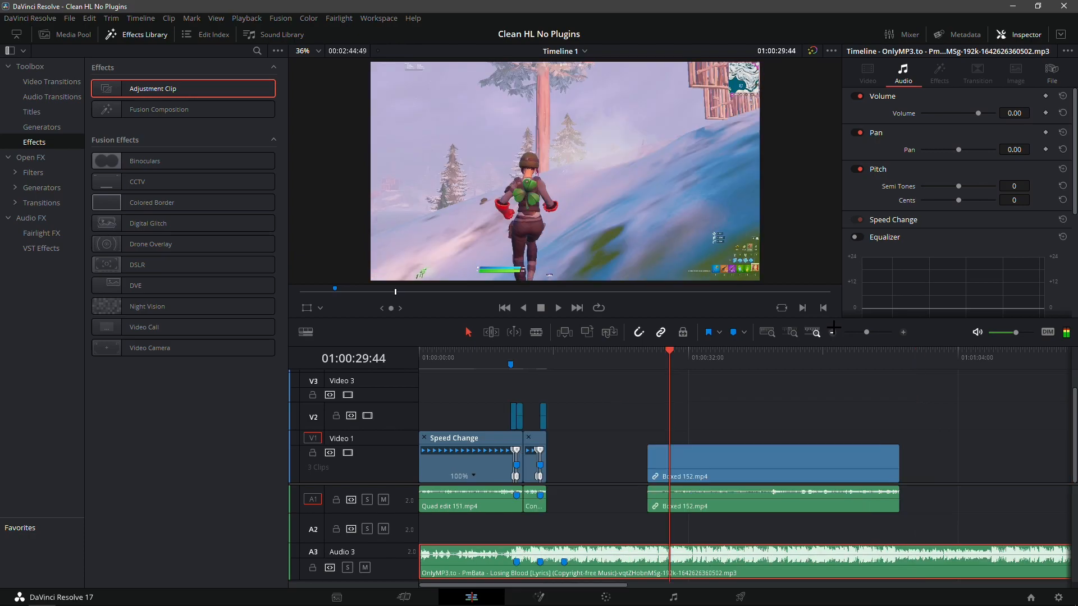
left_click(832, 331)
left_click(832, 332)
left_click_drag(493, 360, 528, 362)
left_click(904, 332)
left_click(903, 332)
left_click(903, 332)
left_click_drag(747, 359, 792, 358)
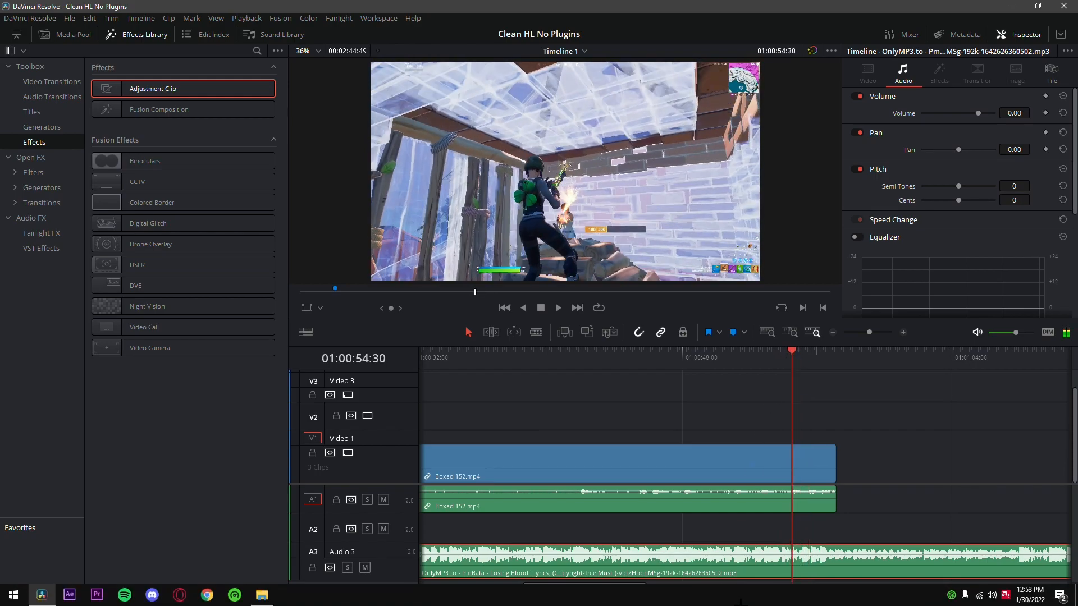
key("Right")
key("Right")
left_click(740, 460)
key("m")
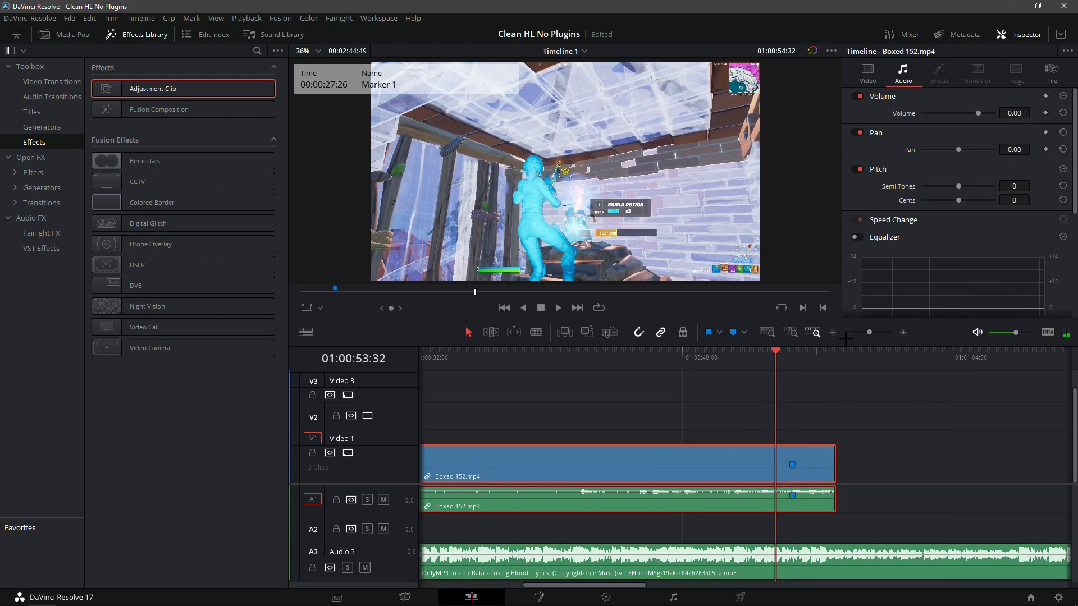
- Remove the part of Boxed 152.mp4 before 01:00:53:32 and move the clip so its marker meets the song's third beat marker
key("BackSpace")
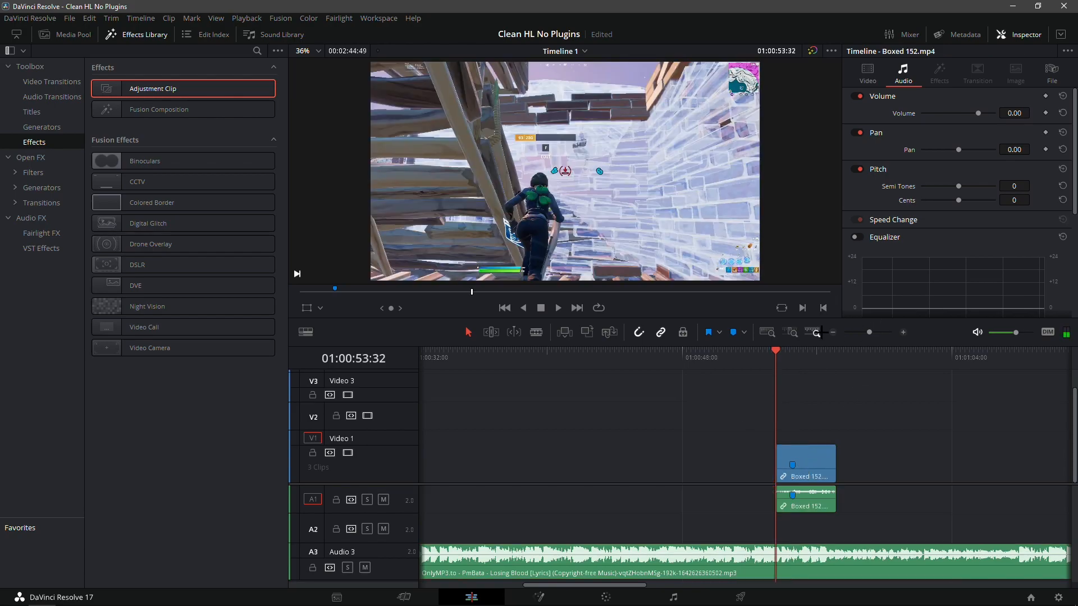
left_click(832, 333)
left_click_drag(770, 465, 452, 494)
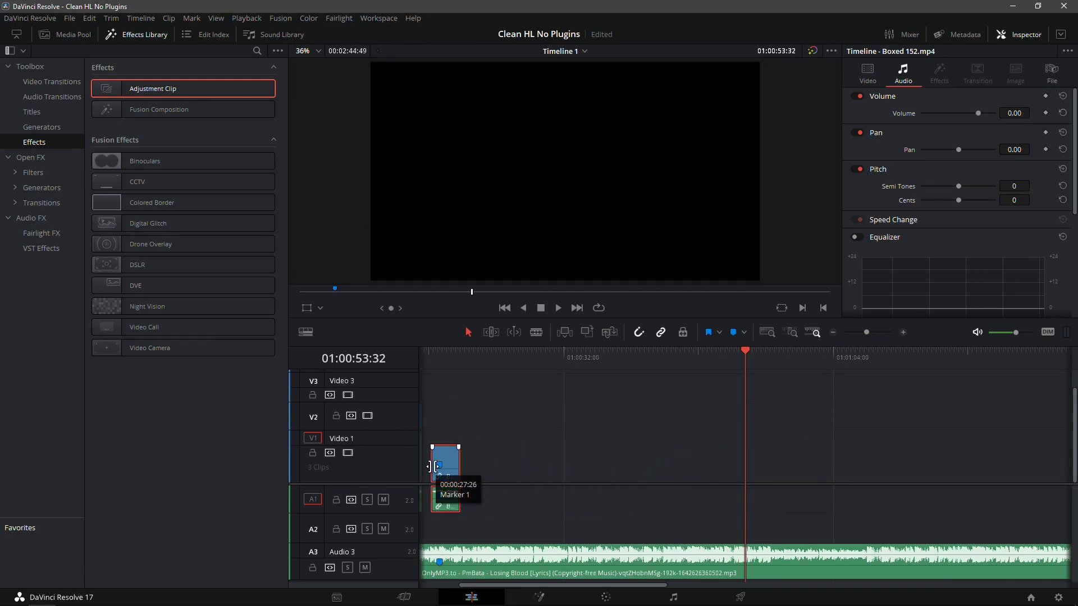
- Extend the start of Boxed 152.mp4 back to the end of the Cone edit clip and play across the beat
left_click(433, 467)
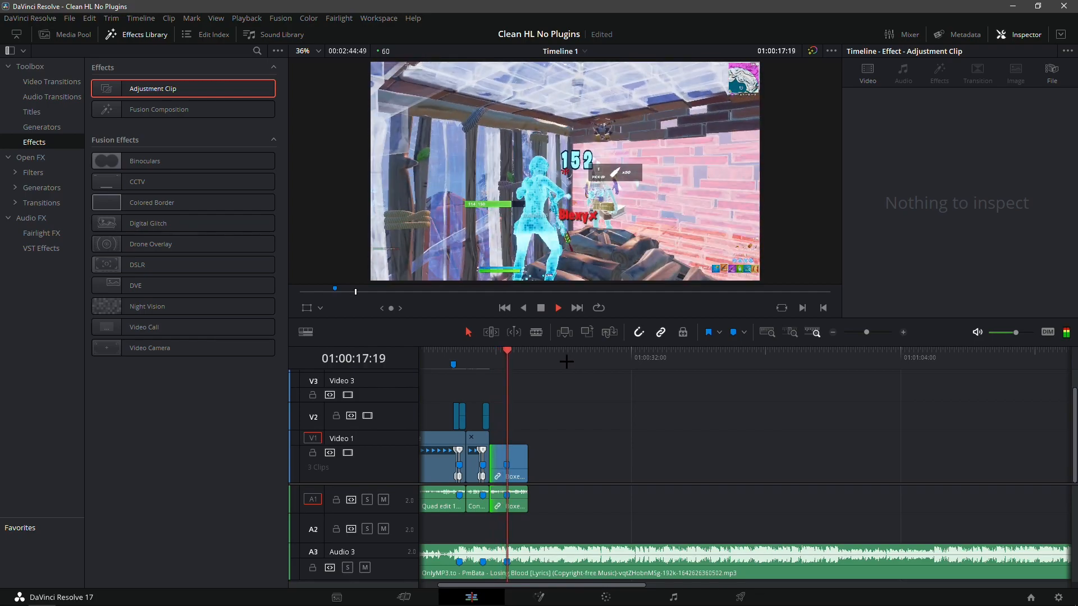
key("space")
left_click(905, 333)
left_click(905, 333)
left_click(905, 333)
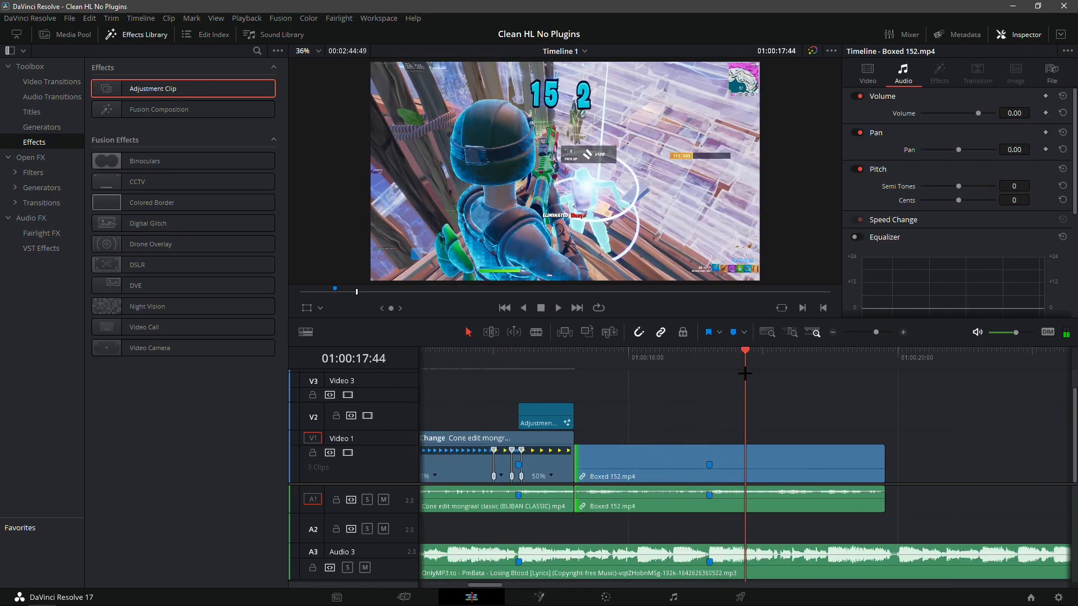
- Show the retime controls on Boxed 152.mp4 and add a speed point at its shot marker, 01:00:17:12
left_click_drag(745, 368, 711, 383)
left_click(765, 464)
key("ctrl+r")
right_click(751, 457)
left_click(789, 448)
left_click(920, 532)
left_click(736, 476)
left_click(759, 486)
- Add a speed point to Boxed 152.mp4 at 01:00:16:50, ahead of the shot marker
left_click(905, 333)
left_click_drag(749, 354, 650, 420)
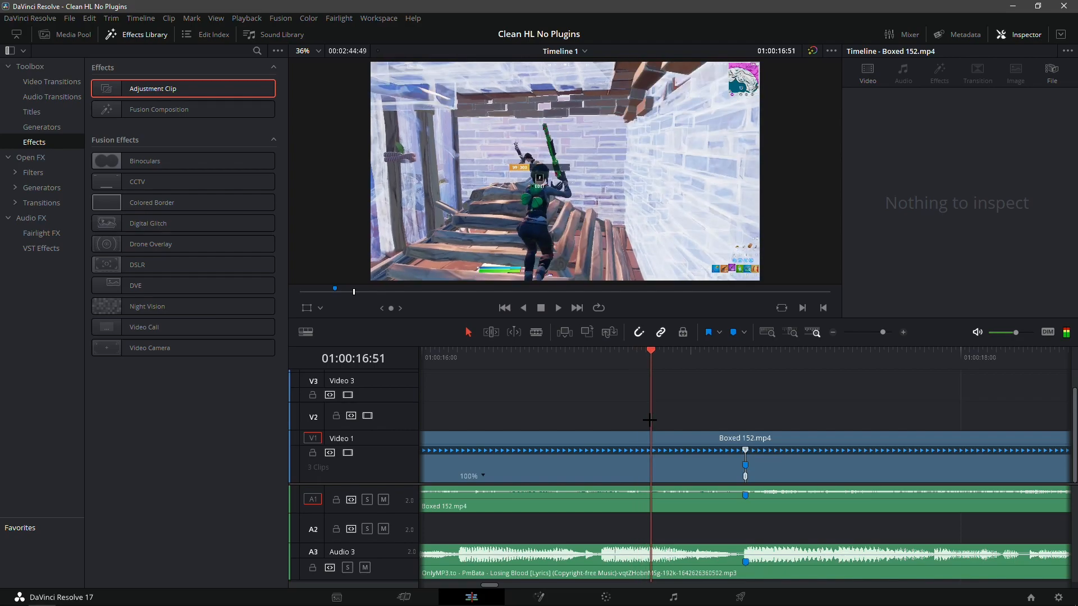
key("Left")
left_click(483, 476)
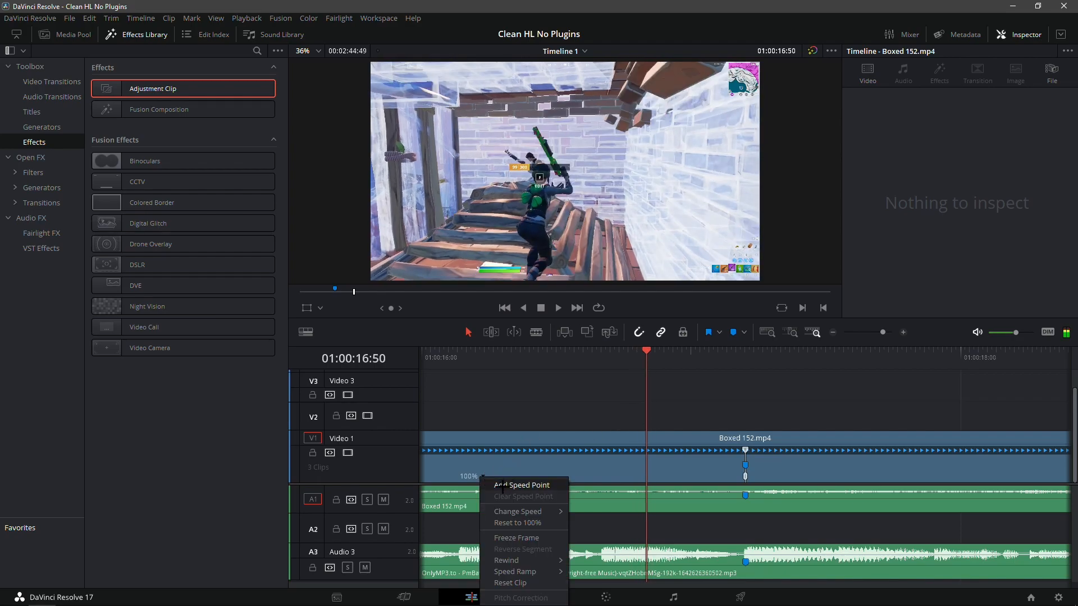
left_click(503, 487)
- Try a speed point at 01:00:17:03 on the Boxed 152.mp4 clip
left_click_drag(662, 355, 705, 355)
key("Left")
key("Right")
left_click(700, 477)
left_click(720, 486)
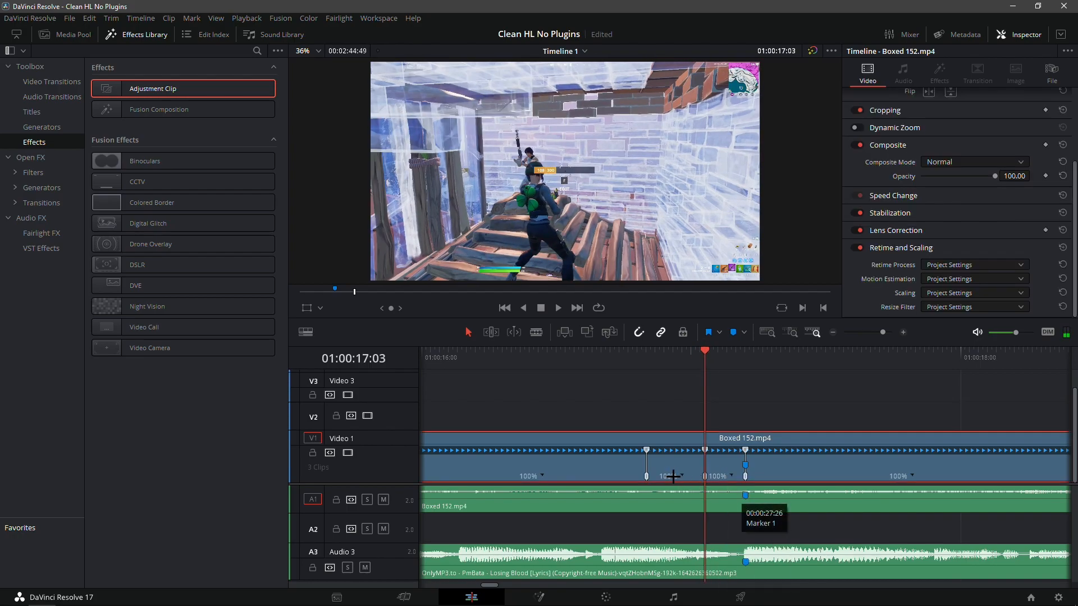
- Place the middle speed point at 01:00:17:01, between the first speed point and the shot marker
mouse_move(651, 362)
left_mouse_down()
mouse_move(630, 362)
mouse_move(749, 361)
mouse_move(686, 383)
left_mouse_up()
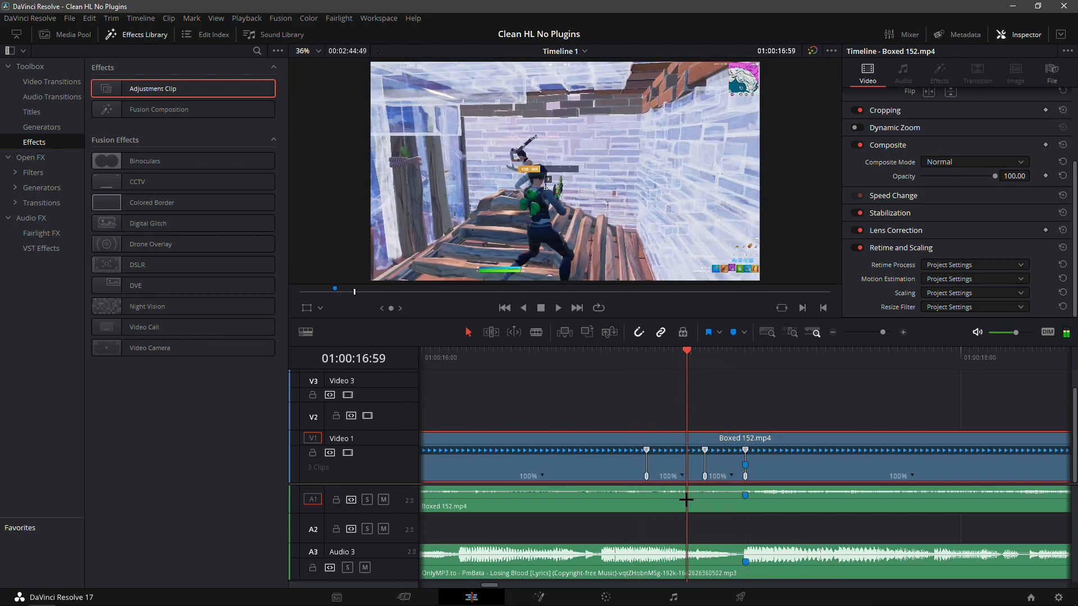
key("Right")
key("Right")
left_click(702, 476)
left_click(721, 486)
- Set the segment after the first speed point to 50% speed and the segment following it to 200%
left_click(681, 478)
mouse_move(719, 512)
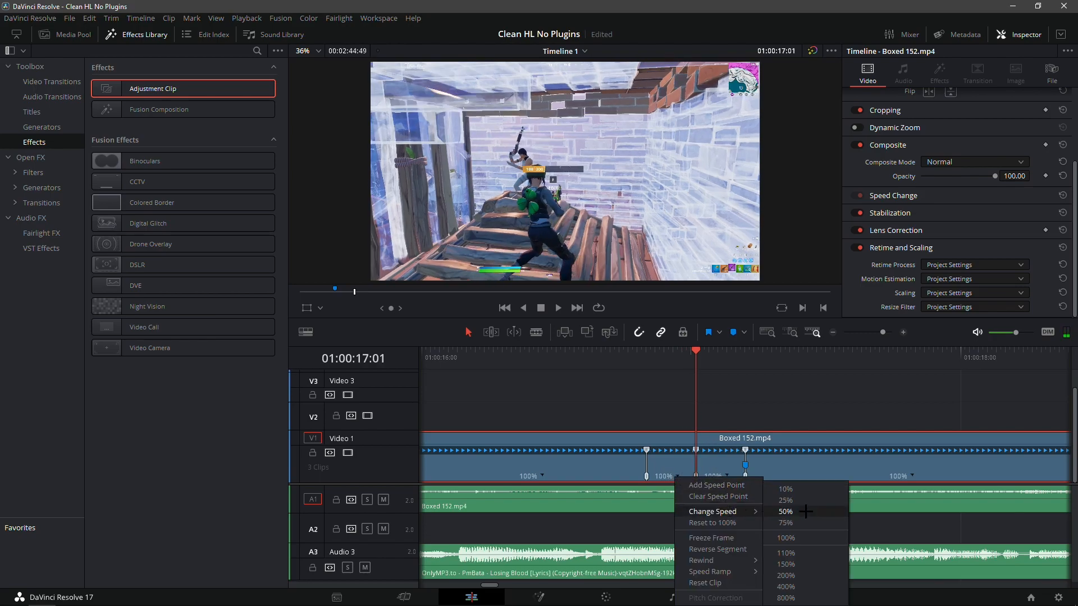
left_click(786, 535)
left_click(777, 475)
mouse_move(817, 511)
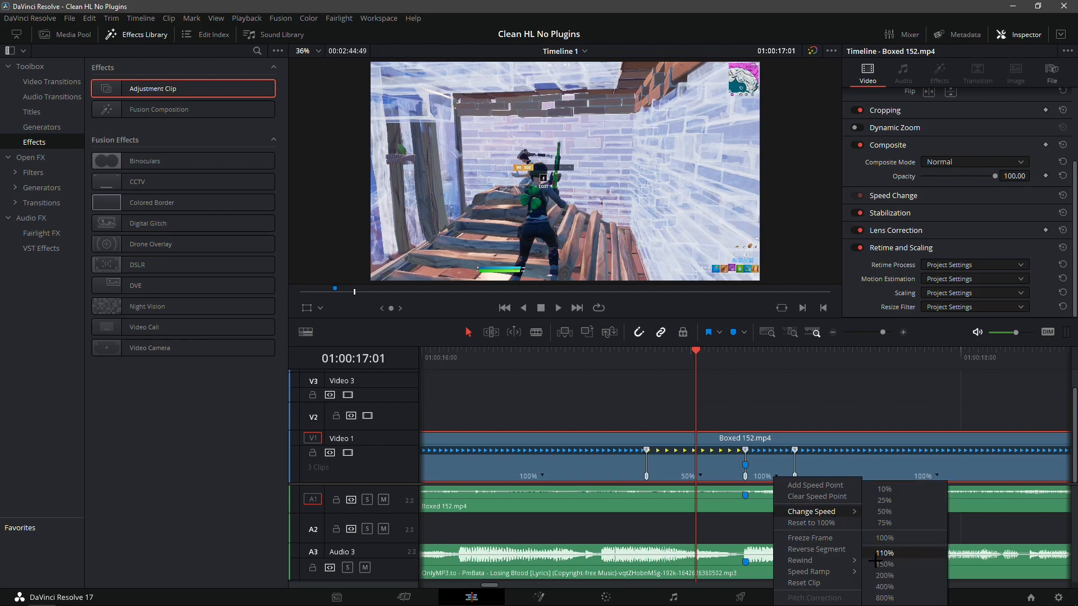
left_click(883, 575)
- Shorten the fast segment after the marker to 244% speed and set the clip's last segment to 50%
left_click(763, 368)
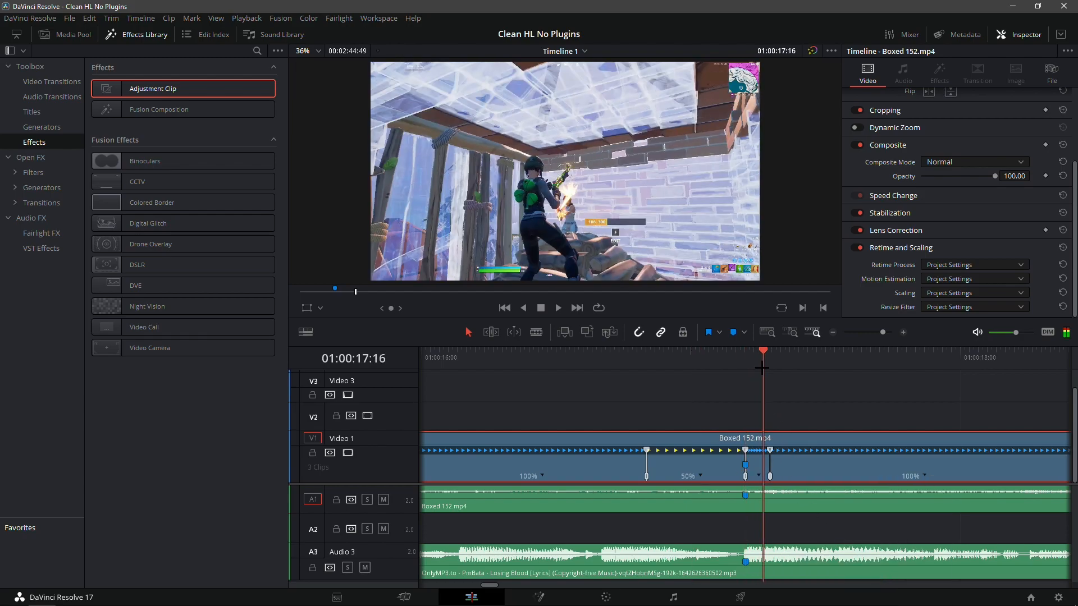
left_click(906, 332)
key("Right")
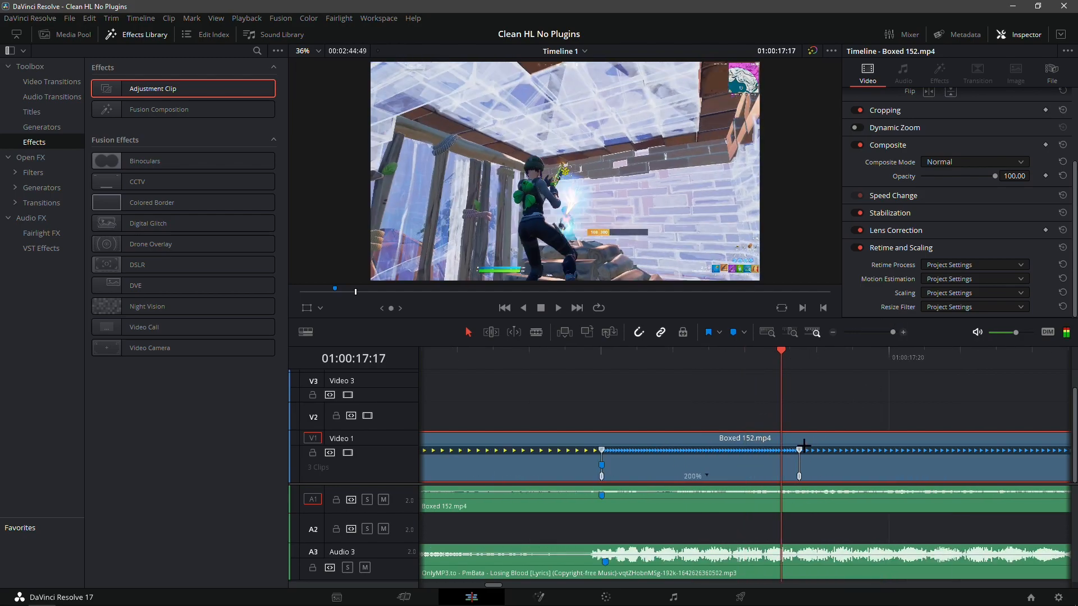
left_click_drag(773, 454, 761, 453)
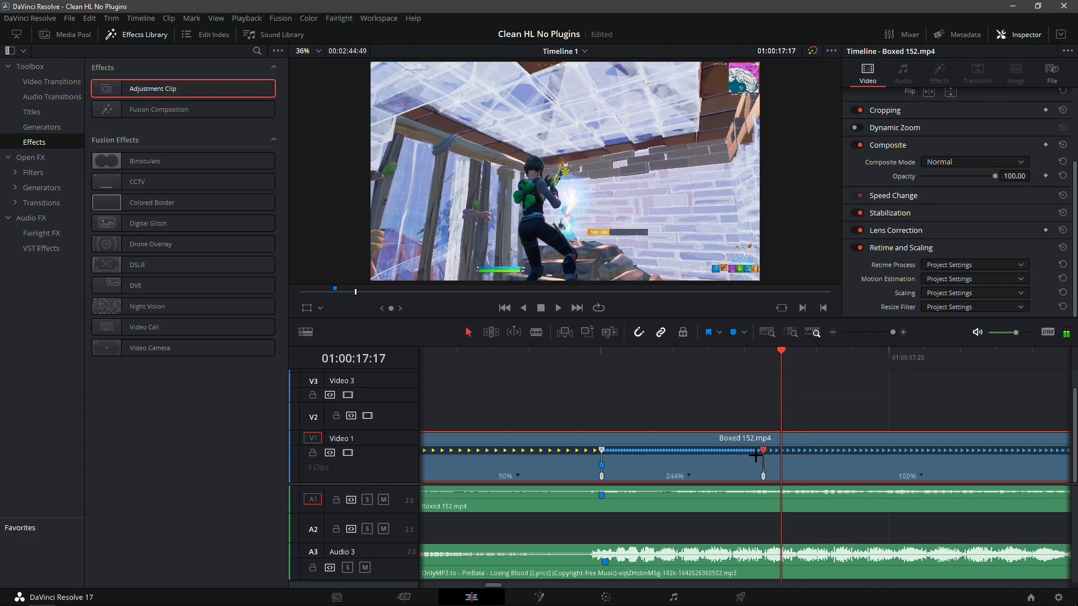
left_click(923, 478)
left_click(907, 512)
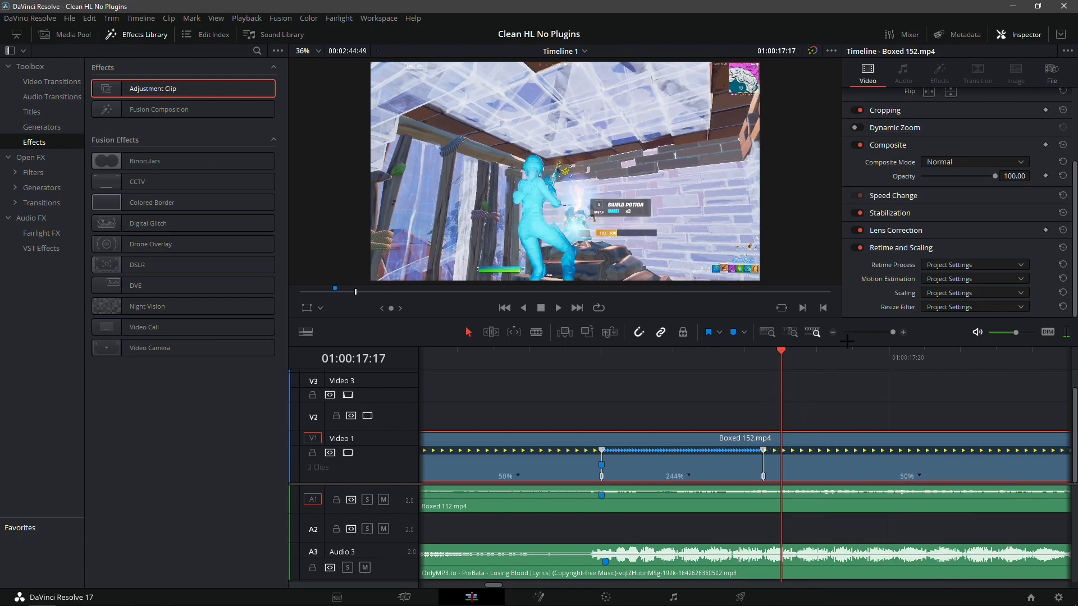
- Shift the fast segment's speed points so it starts before the shot marker and ends near 01:00:17:15
left_click(833, 332)
left_click(659, 376)
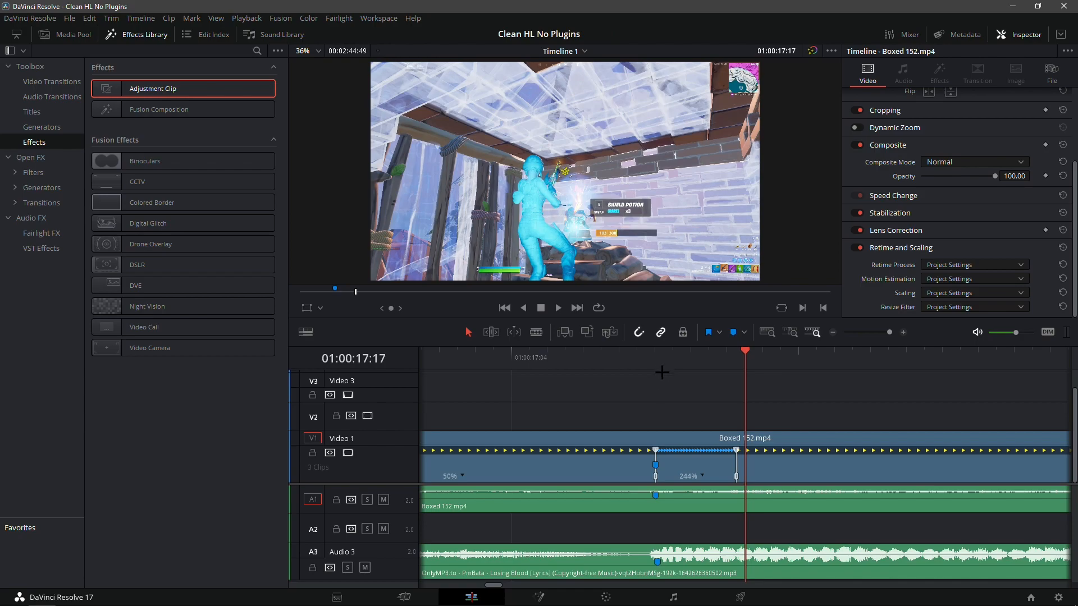
left_click(663, 364)
left_click_drag(655, 476, 555, 491)
key("space")
left_click_drag(656, 477, 705, 470)
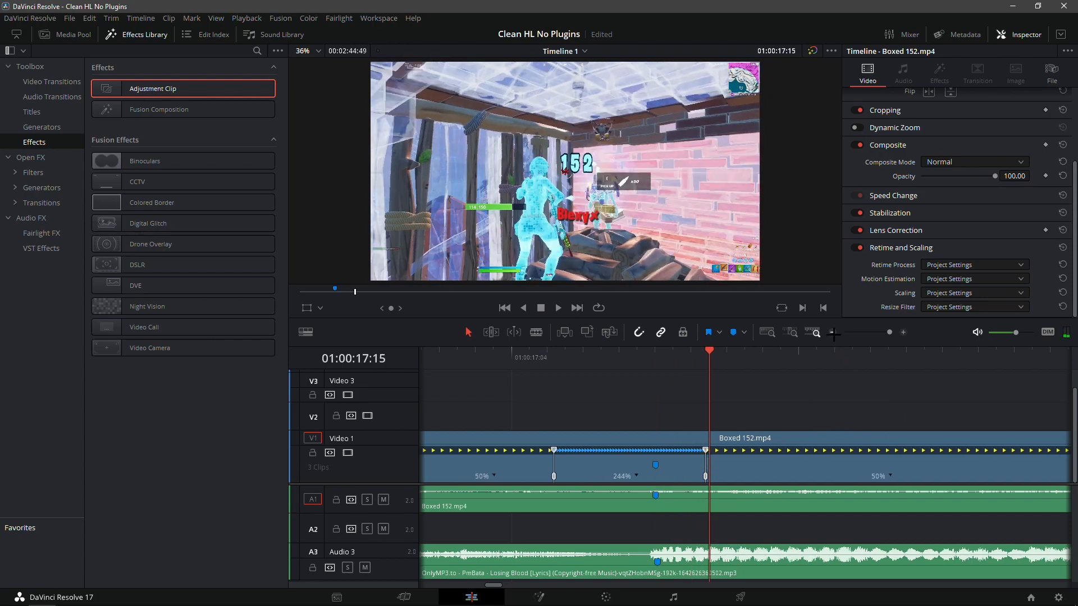
- Split Boxed 152.mp4 at 01:00:18:02 and delete the remainder after the cut
left_click(834, 333)
left_click(733, 354)
key("shift+Right")
left_click_drag(993, 348, 957, 352)
left_click_drag(1009, 445, 982, 508)
key("ctrl+b")
left_click_drag(1025, 382, 991, 533)
key("Delete")
- Set the retime process of the Boxed 152.mp4 clip to Optical Flow
left_click(866, 450)
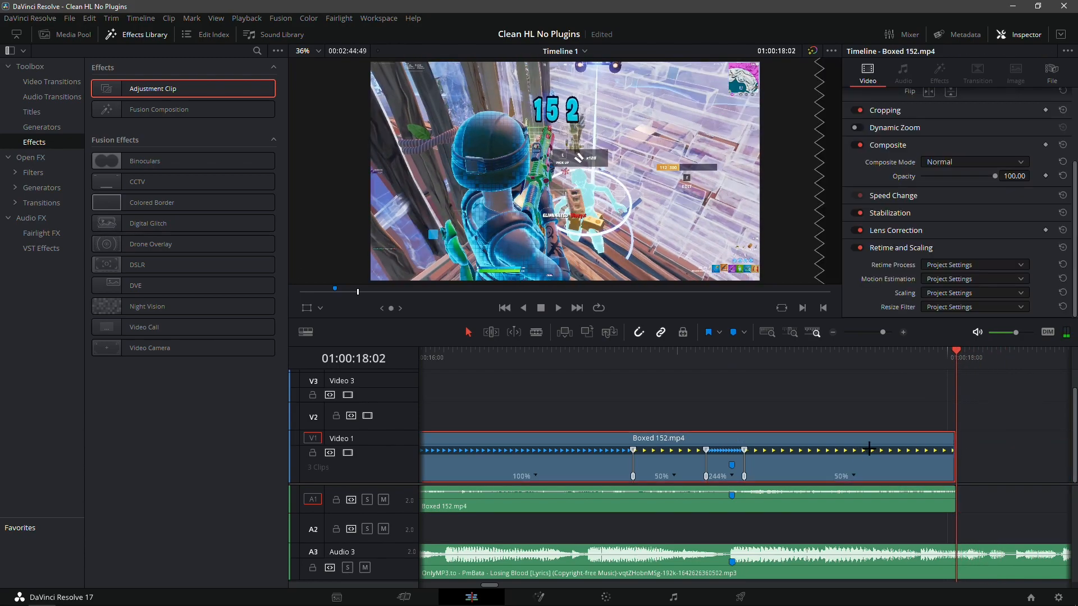
left_click(930, 265)
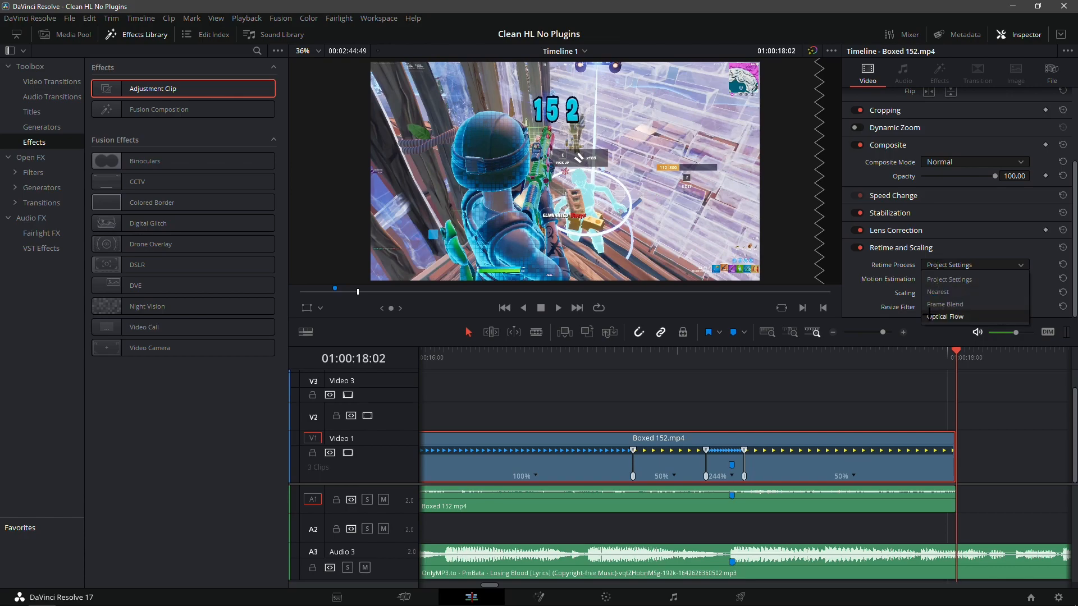
left_click(933, 314)
- Play the speed-ramped part of Boxed 152.mp4 several times to check the slow and fast segments
left_click_drag(768, 359, 631, 354)
key("space")
key("space")
left_click(652, 381)
left_click(634, 353)
key("space")
key("space")
key("space")
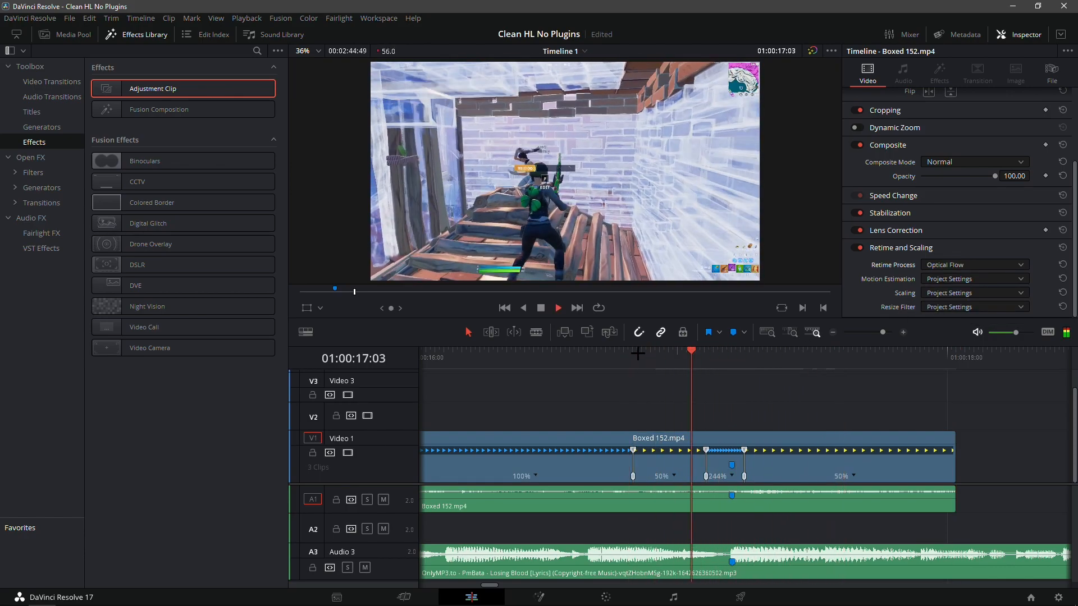
left_click(640, 354)
key("space")
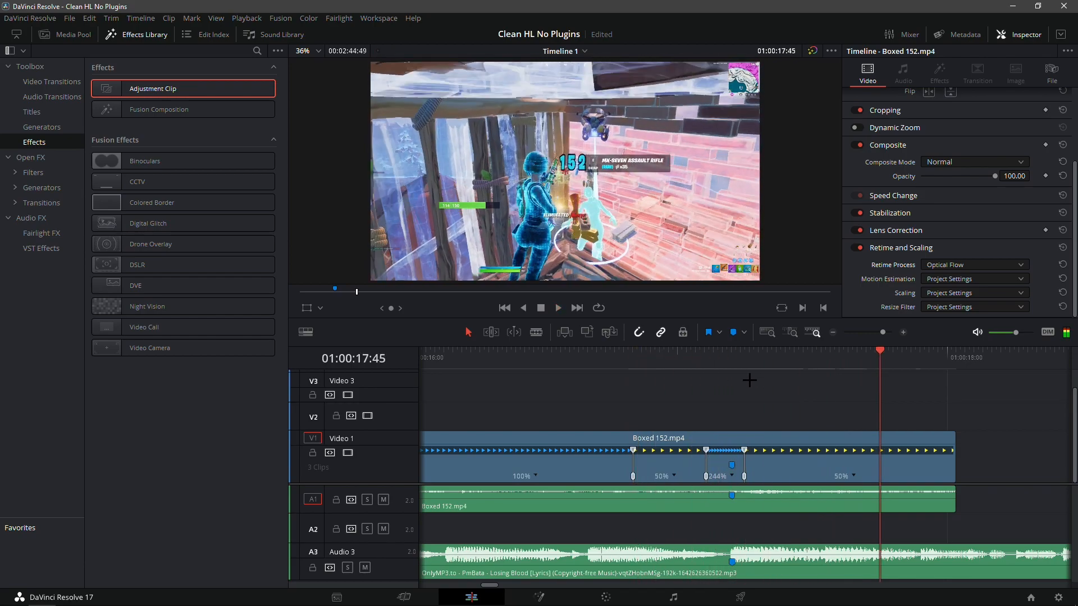
- Add an adjustment clip on Video 2 from the shot marker at 01:00:17:12 to the end of Boxed 152.mp4
left_click(833, 332)
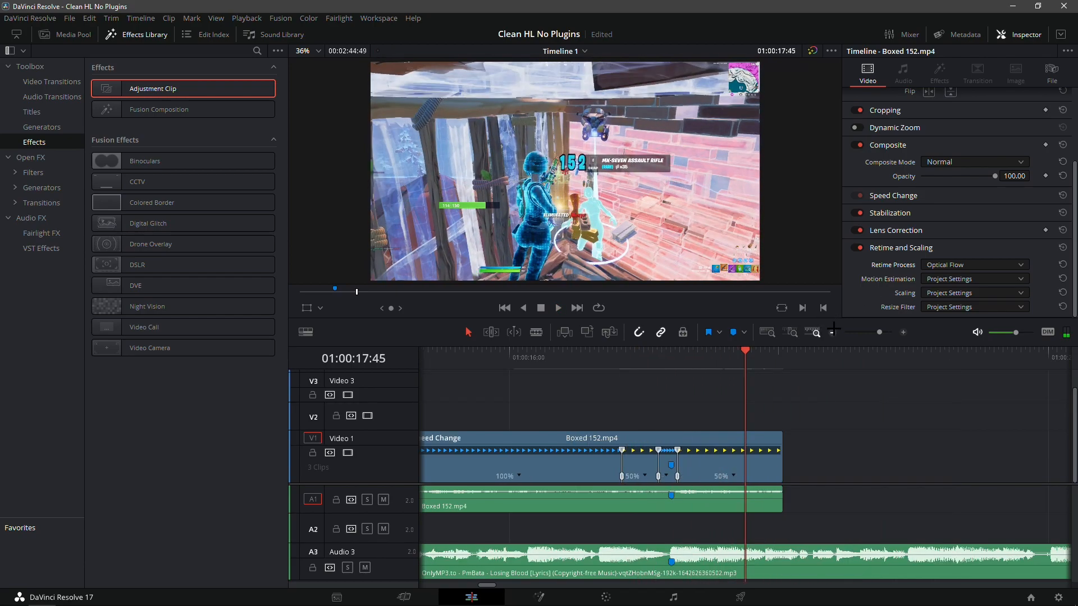
left_click(708, 362)
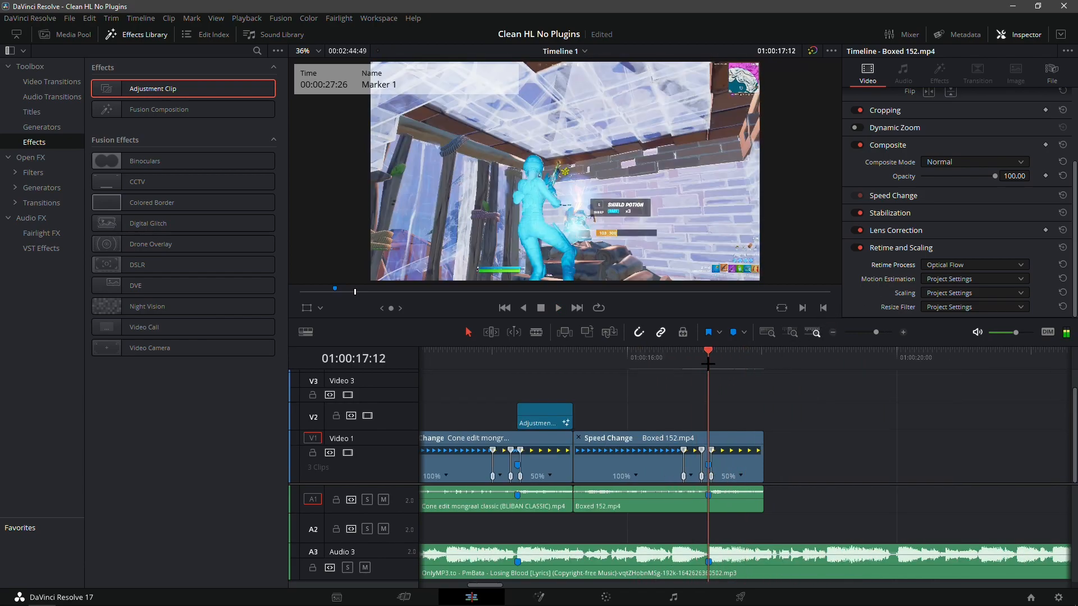
left_click_drag(130, 88, 703, 413)
left_click(764, 362)
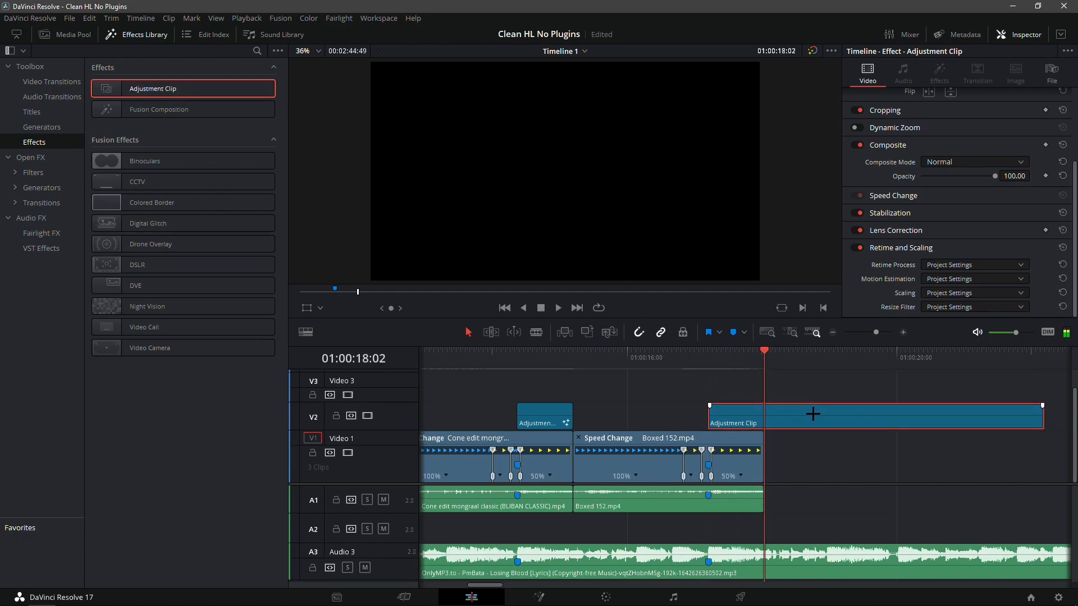
left_click(709, 369)
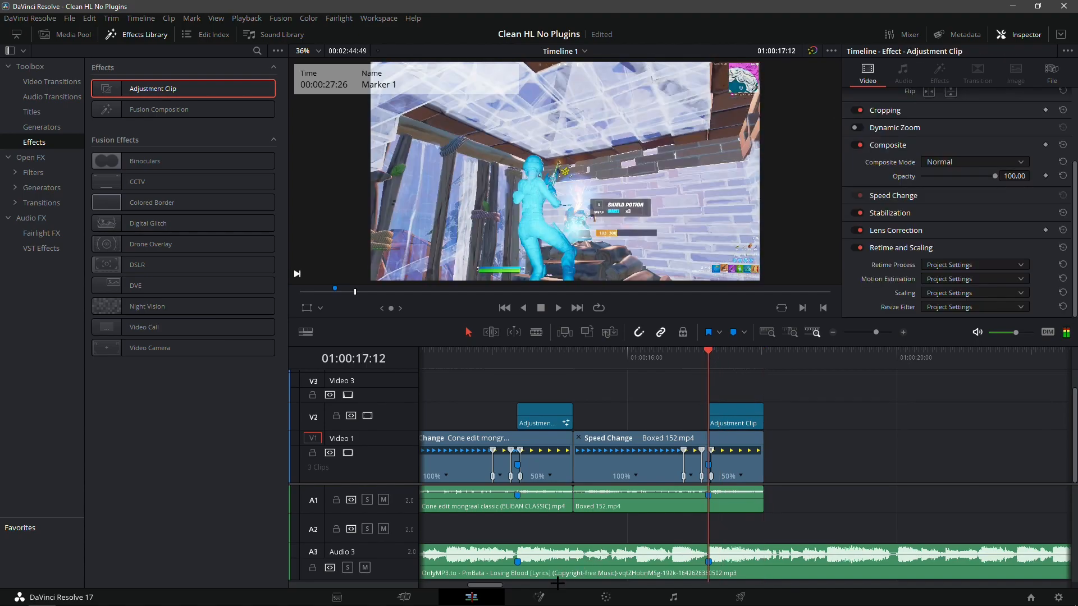
- Add ClassicImpact.setting from the Impacts folder to the adjustment clip in Fusion and connect its nodes between MediaIn1 and MediaOut1
left_click(539, 597)
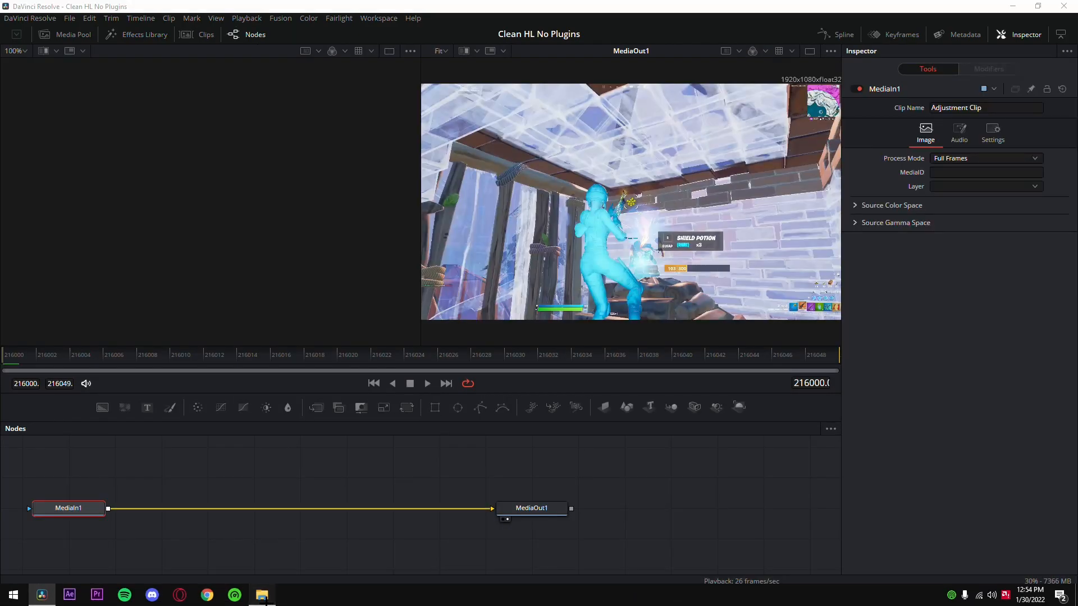
left_click(262, 595)
left_click(160, 194)
left_click_drag(253, 158, 268, 546)
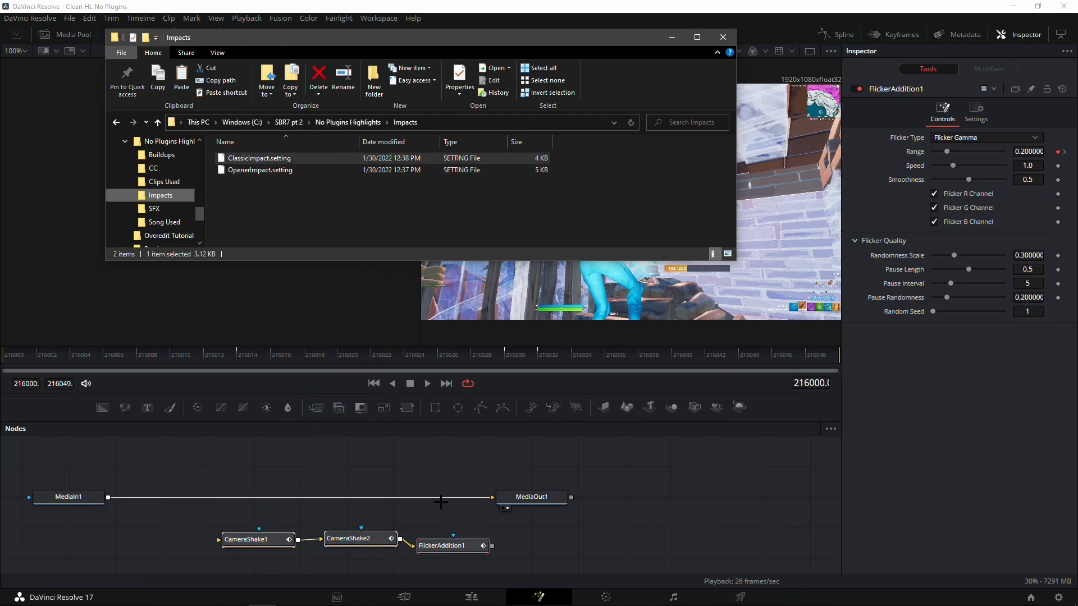
left_click_drag(441, 502, 219, 540)
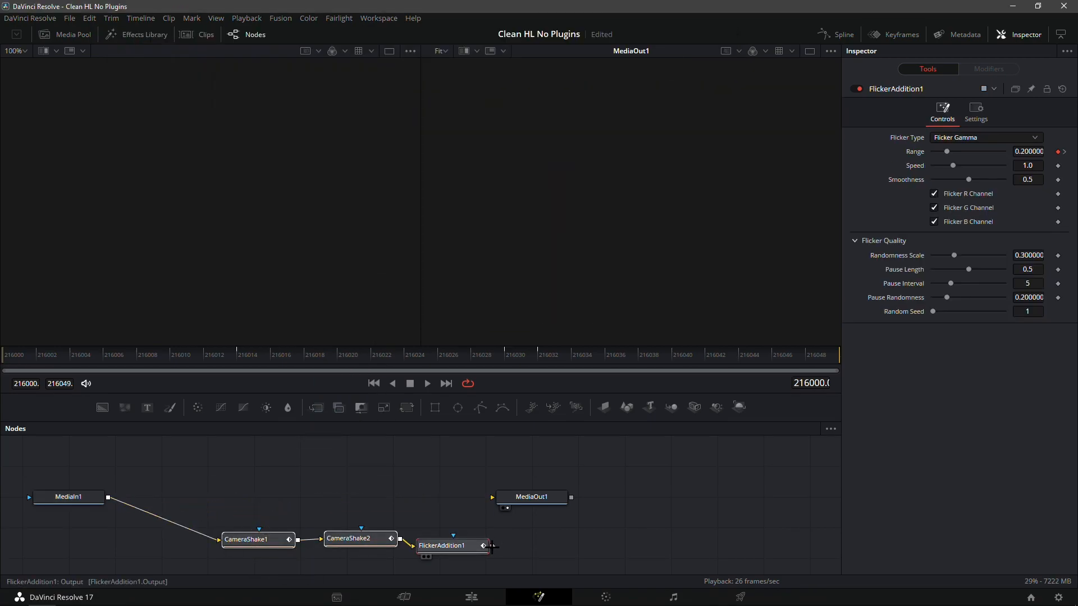
left_click_drag(508, 508, 514, 504)
- Return to the edit timeline and play the Boxed 152.mp4 shot repeatedly with the impact applied
left_click(472, 597)
right_click(742, 420)
left_click(764, 416)
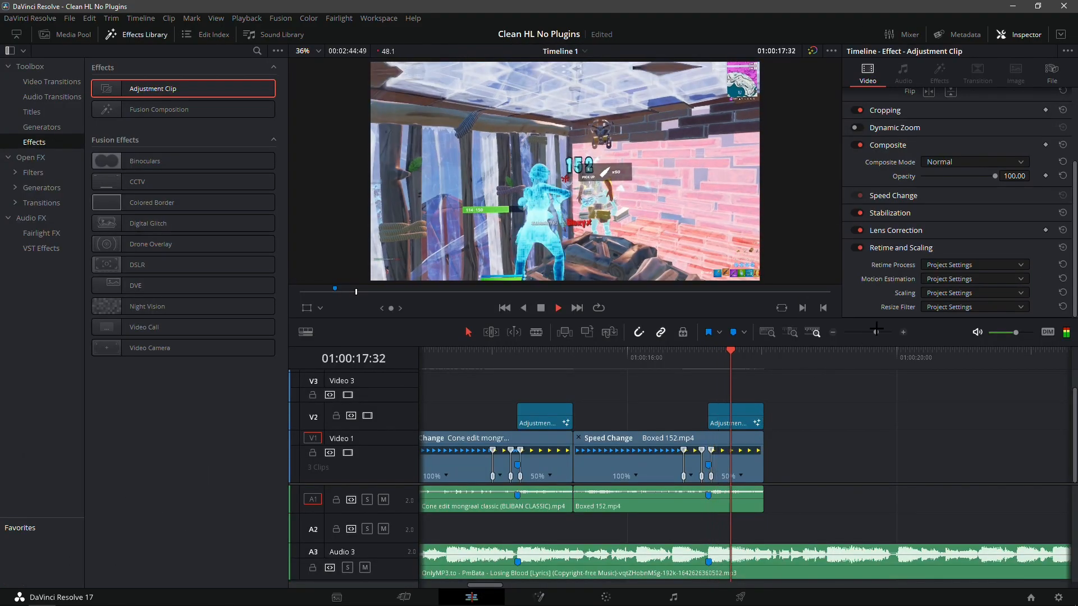
key("space")
scroll(624, 366, "up", 5)
left_click_drag(624, 366, 1076, 361)
key("space")
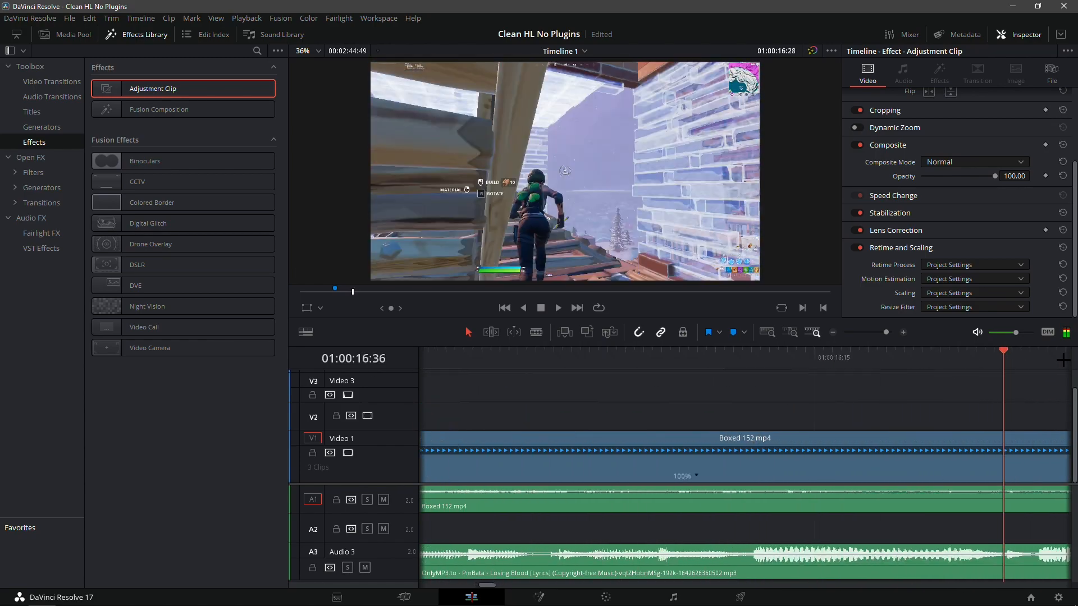
key("space")
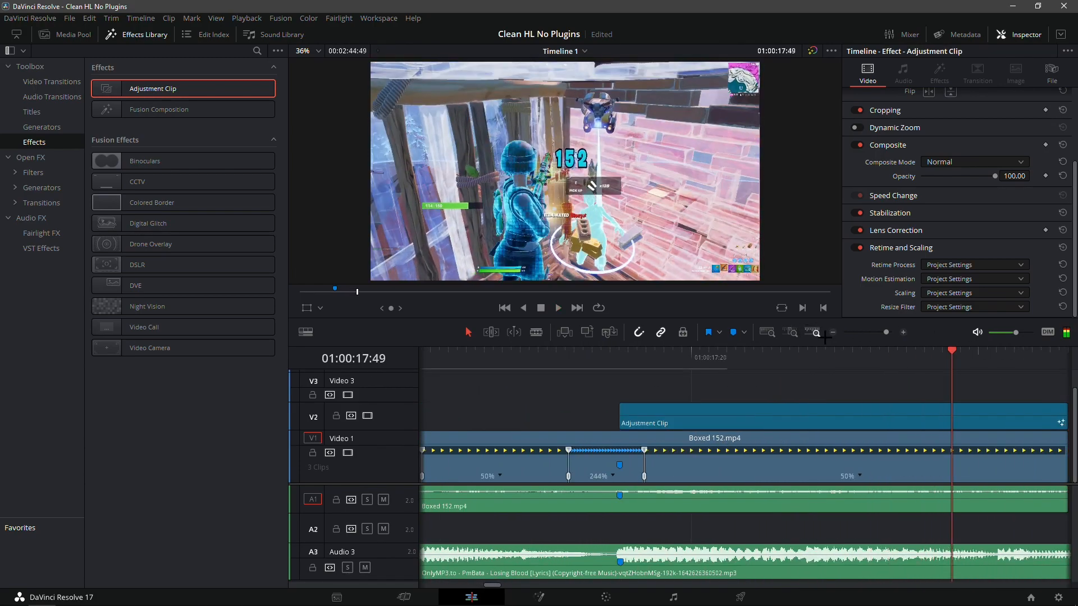
scroll(687, 372, "down", 3)
left_click(687, 366)
key("space")
left_click(686, 366)
left_click(694, 365)
left_click(694, 363)
left_click(715, 370)
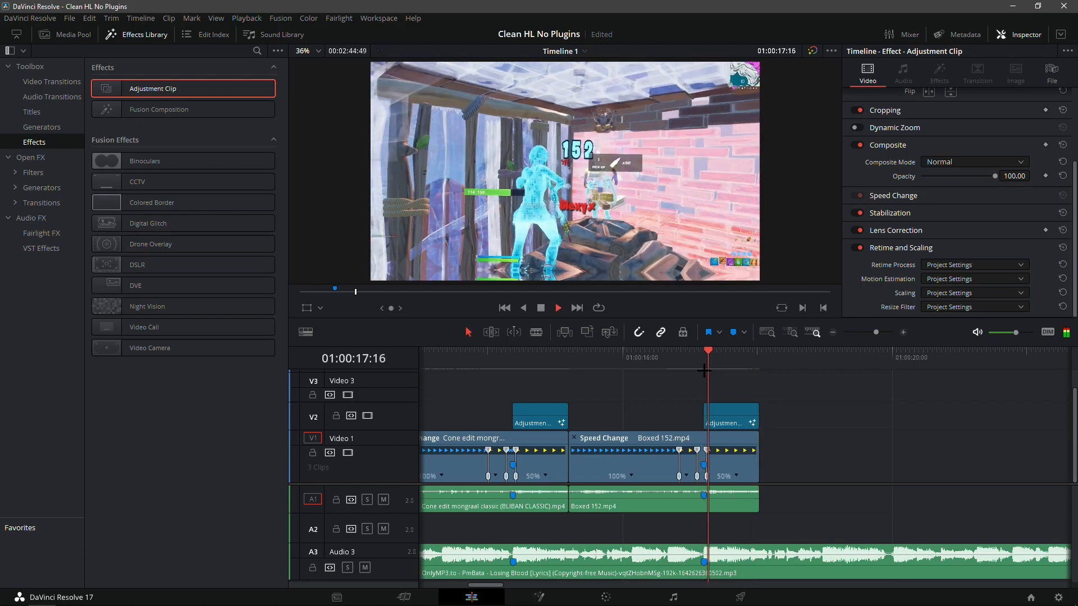
left_click(724, 369)
key("space")
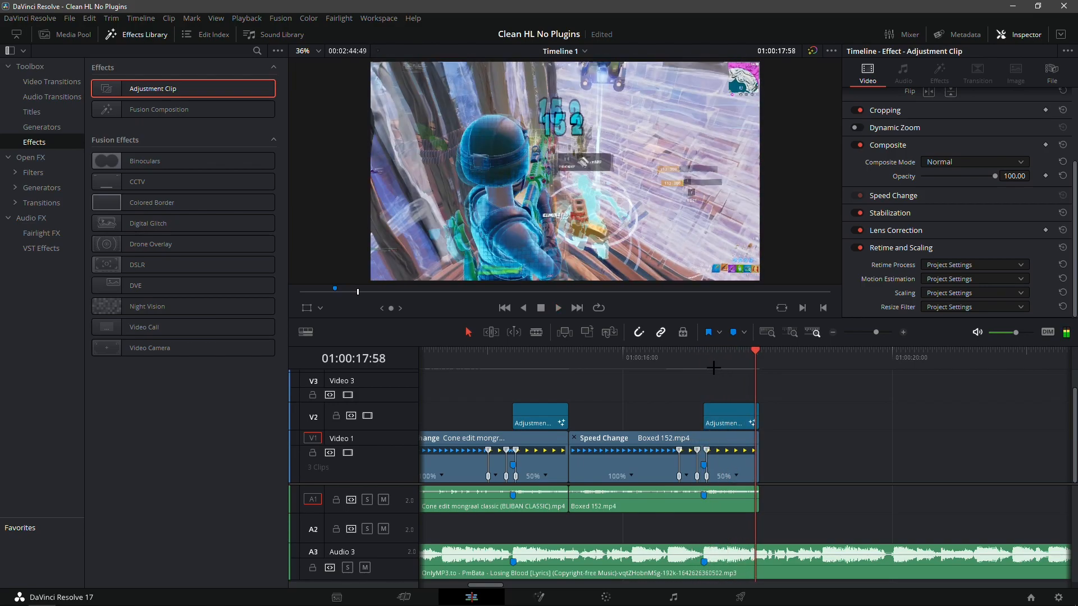
- Add striker headshot from the SFX folder to Audio 2 beneath the impact section of Quad edit 151.mp4
left_click(700, 371)
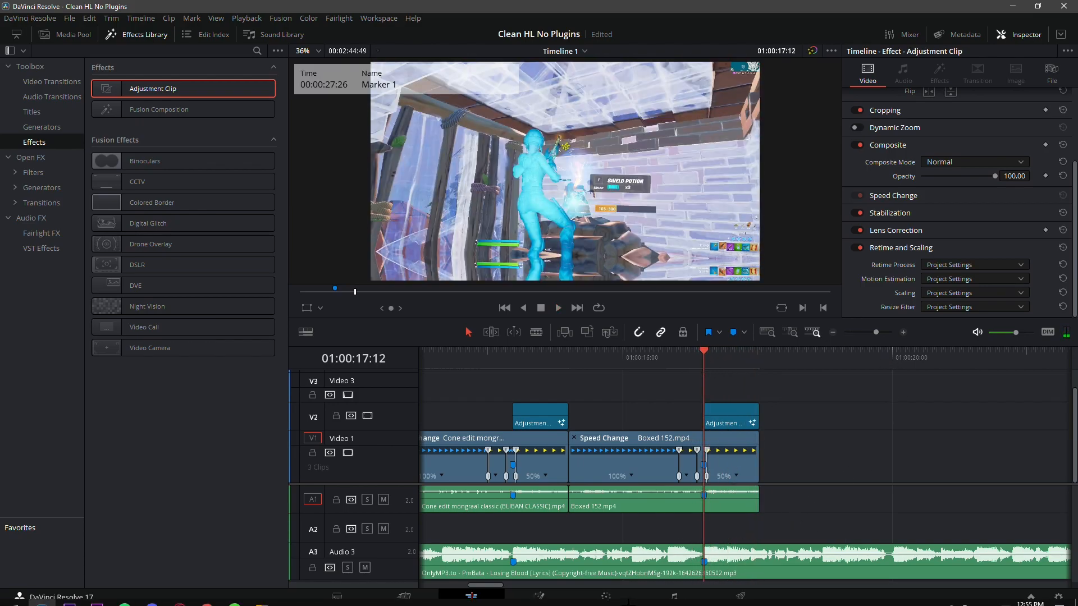
left_click(833, 332)
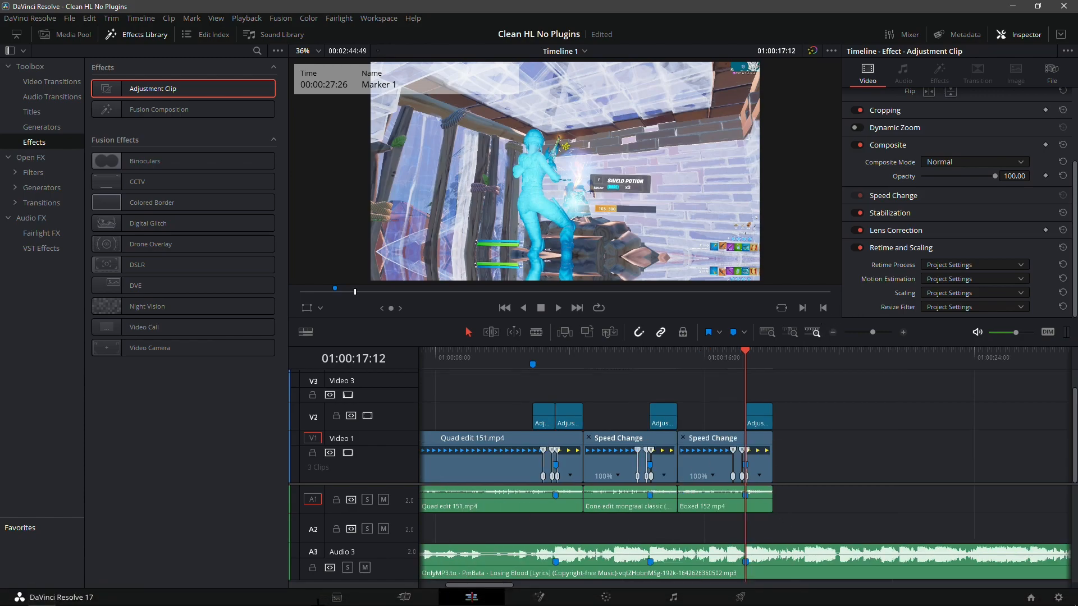
right_click(308, 596)
left_click(261, 595)
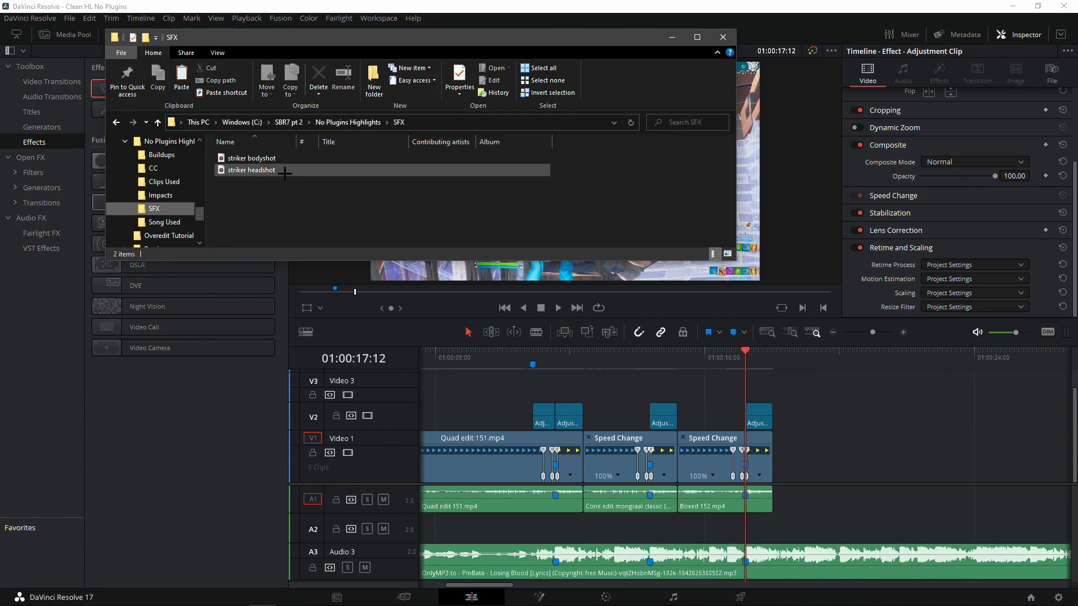
mouse_move(354, 191)
left_mouse_down()
mouse_move(267, 178)
mouse_move(261, 159)
mouse_move(249, 171)
mouse_move(310, 198)
mouse_move(275, 207)
mouse_move(388, 200)
mouse_move(338, 201)
mouse_move(337, 185)
mouse_move(447, 306)
mouse_move(512, 498)
mouse_move(533, 528)
left_mouse_up()
left_click(254, 193)
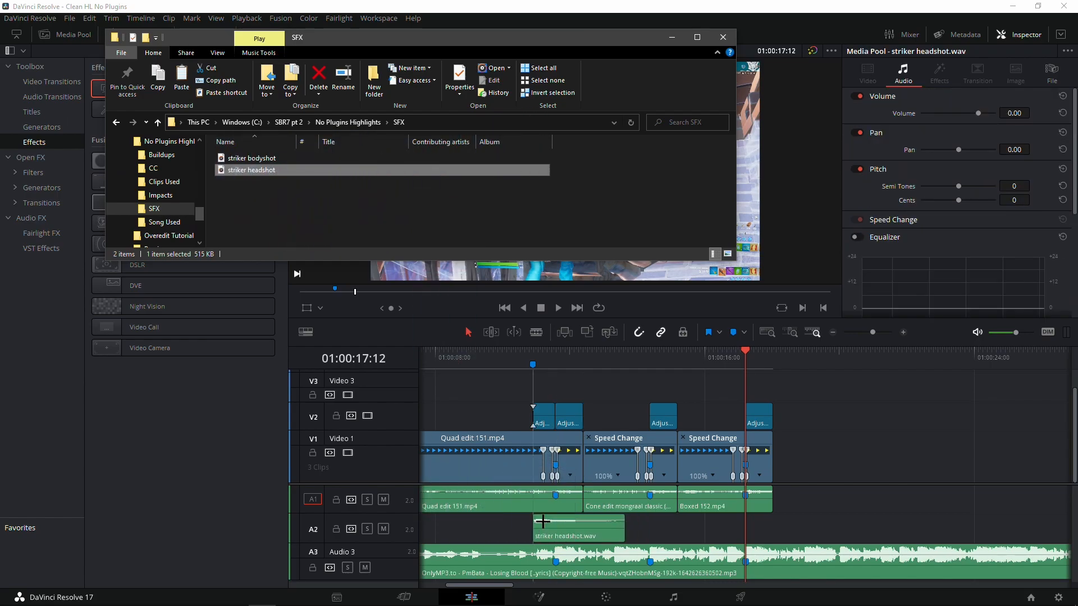
- Mark the hit in striker headshot.wav, align it with the Quad edit 151.mp4 shot marker at 01:00:11:34, and play it back
left_click(534, 366)
key("space")
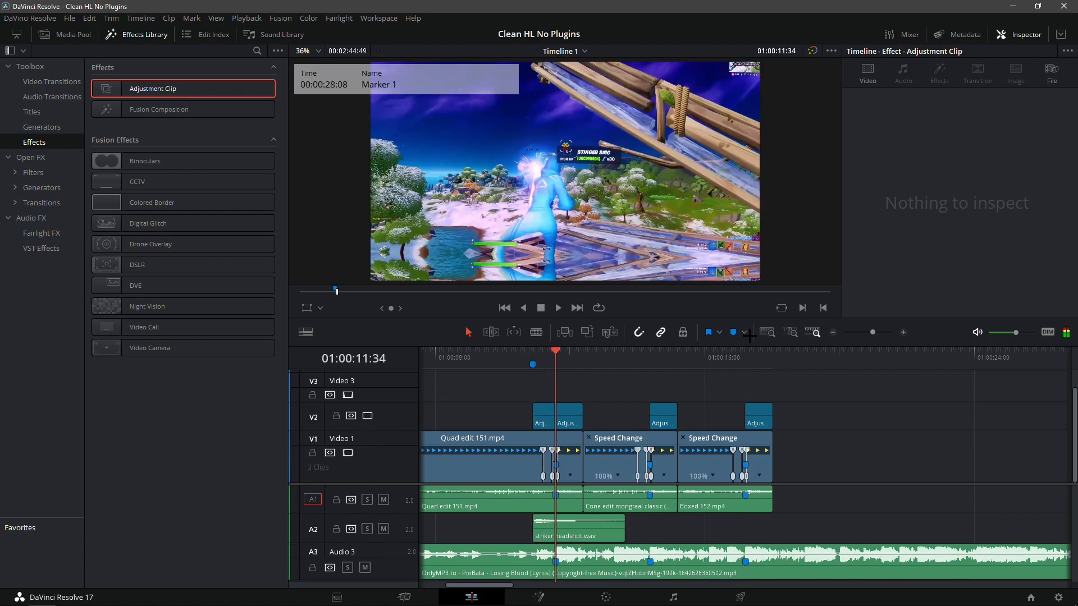
left_click(903, 332)
left_click_drag(746, 404, 669, 408)
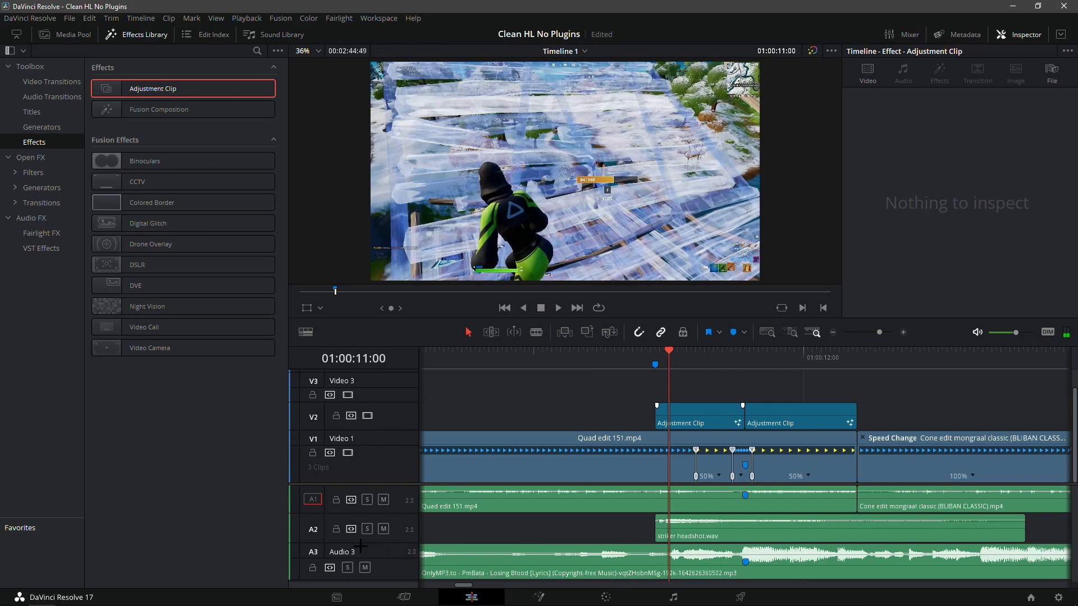
left_click(677, 522)
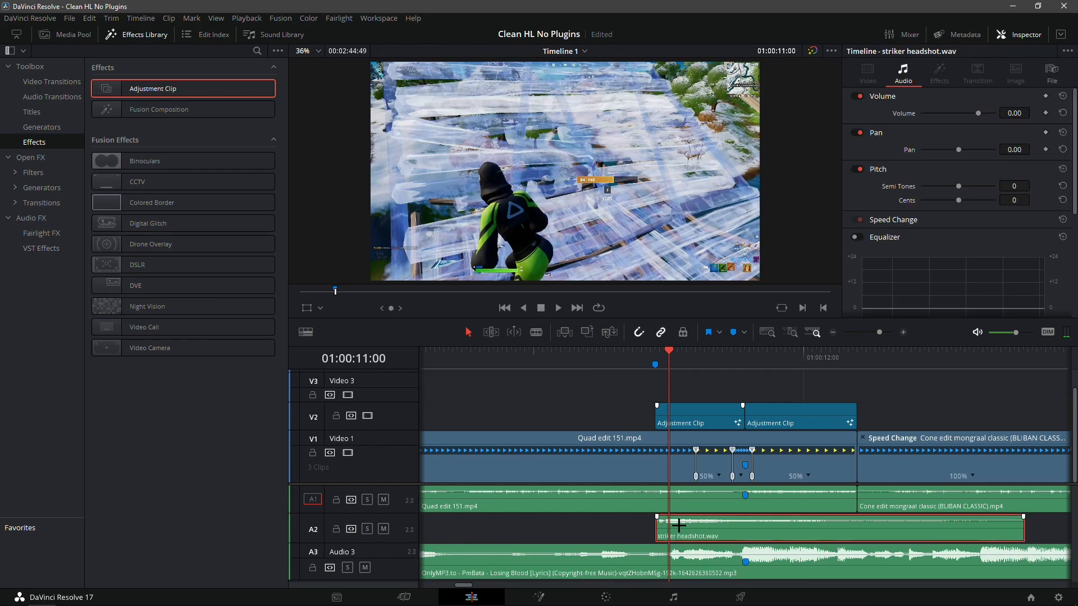
left_click_drag(699, 527, 778, 528)
key("space")
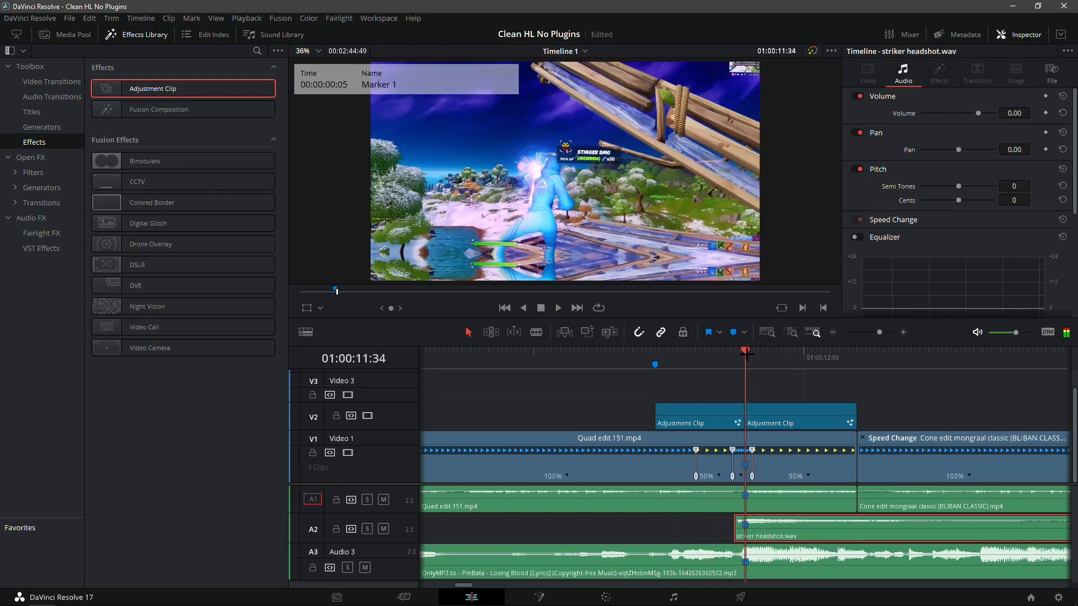
left_click(720, 357)
key("space")
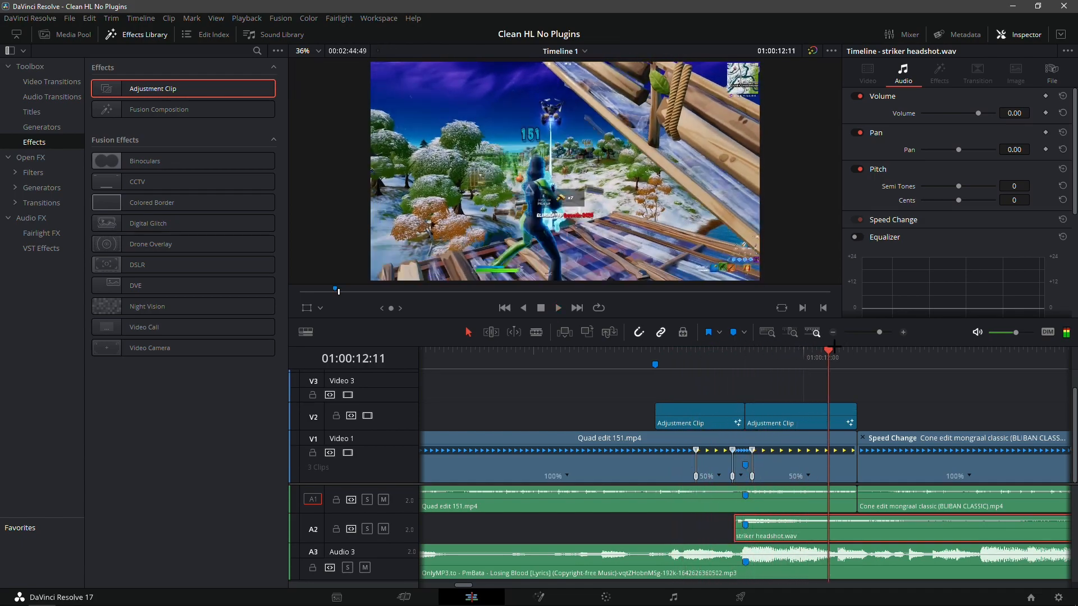
- Trim striker headshot.wav to the end of Quad edit 151.mp4 with a fade-out, and copy it to the shot marker at 01:00:14:22
left_click(833, 333)
left_click_drag(845, 524, 915, 520)
key("space")
left_click(894, 359)
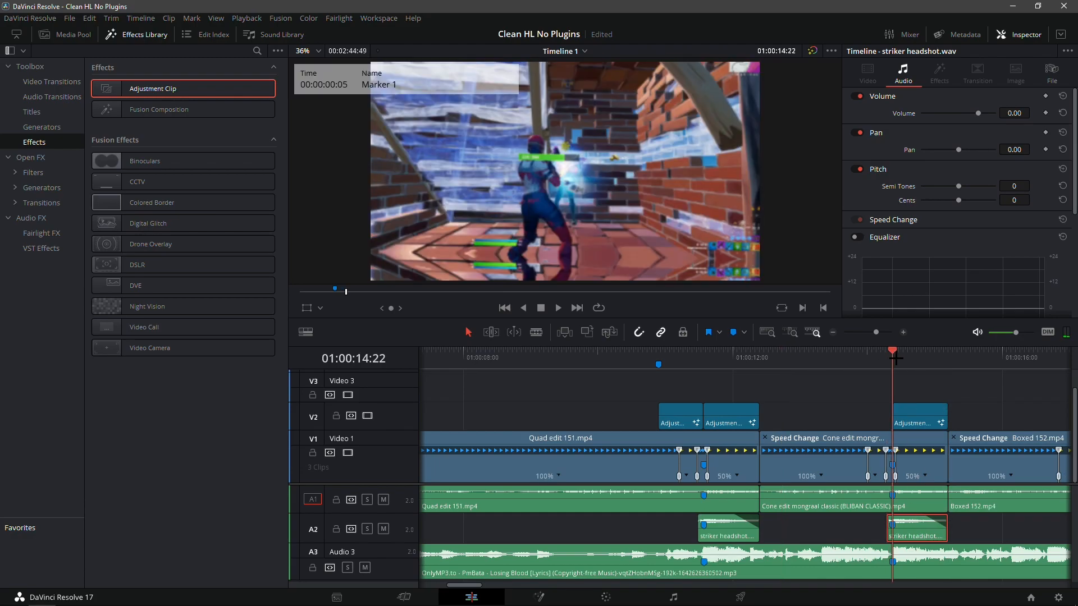
- Copy the faded striker headshot.wav to the Boxed 152.mp4 shot marker on Audio 2 and play through the shots
left_click(832, 332)
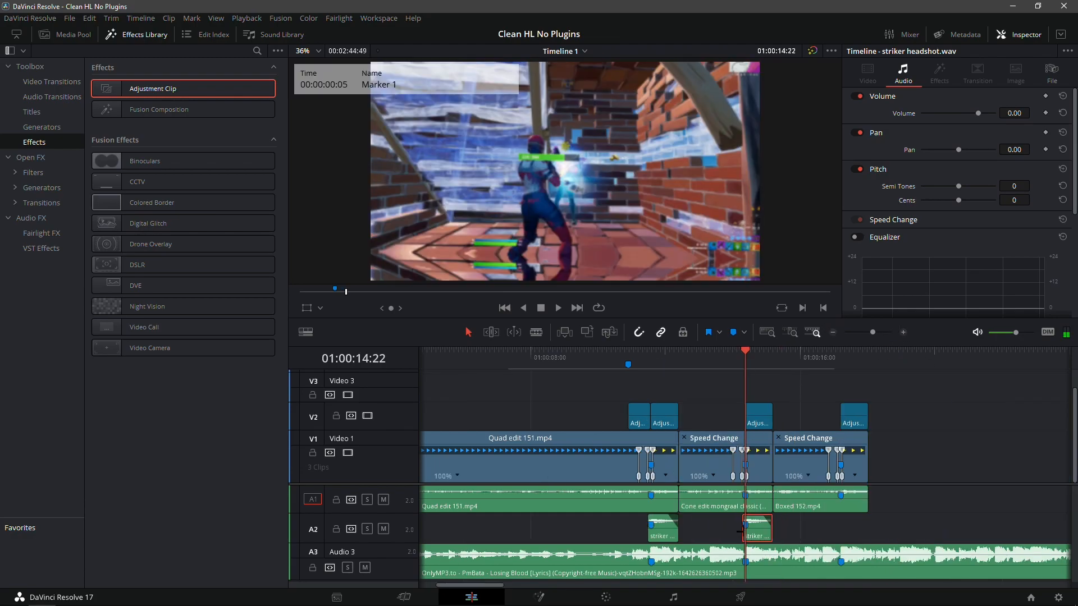
left_click_drag(747, 523, 845, 524)
left_click_drag(710, 360, 632, 355)
key("space")
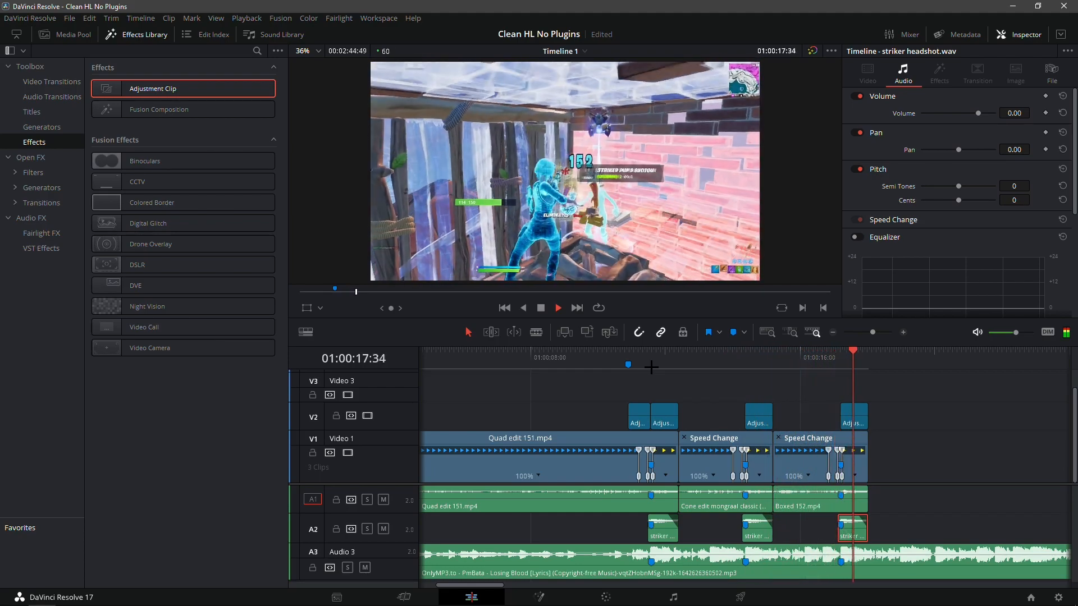
- Add a Rotate 90 transition between Quad edit 151.mp4 and the Cone edit clip at 01:00:12:24 and shorten it to 32 frames
left_click_drag(673, 365, 686, 366)
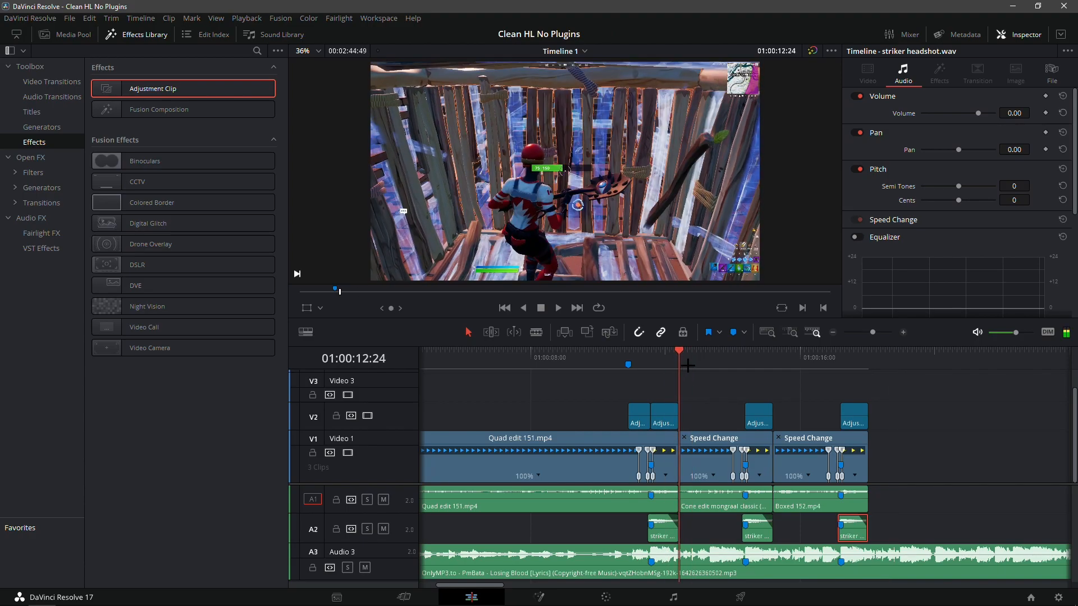
left_click(38, 78)
scroll(223, 474, "down", 15)
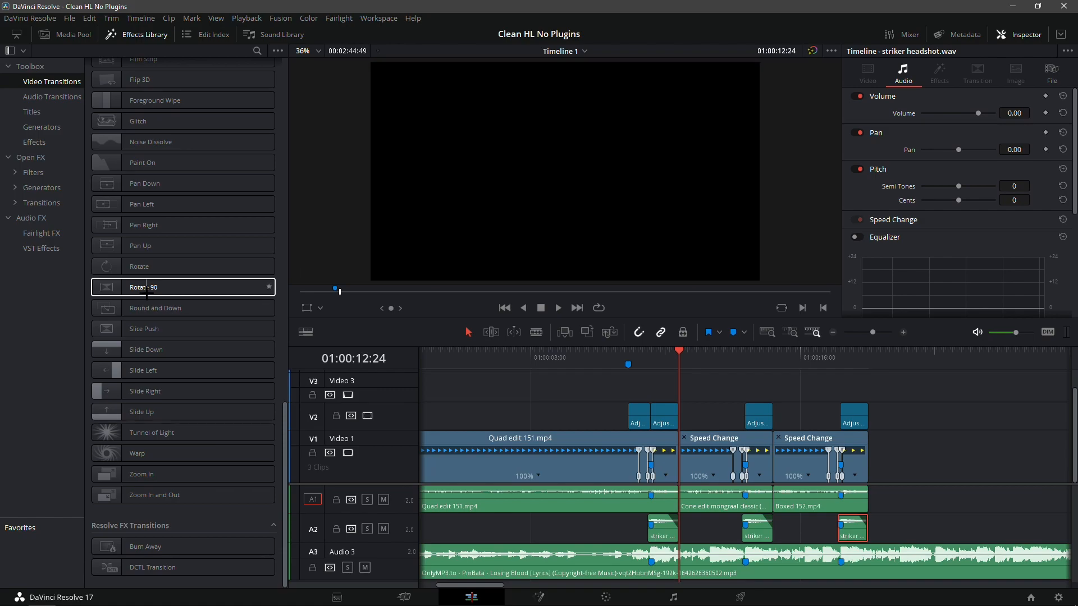
left_click_drag(136, 287, 689, 464)
left_click(903, 331)
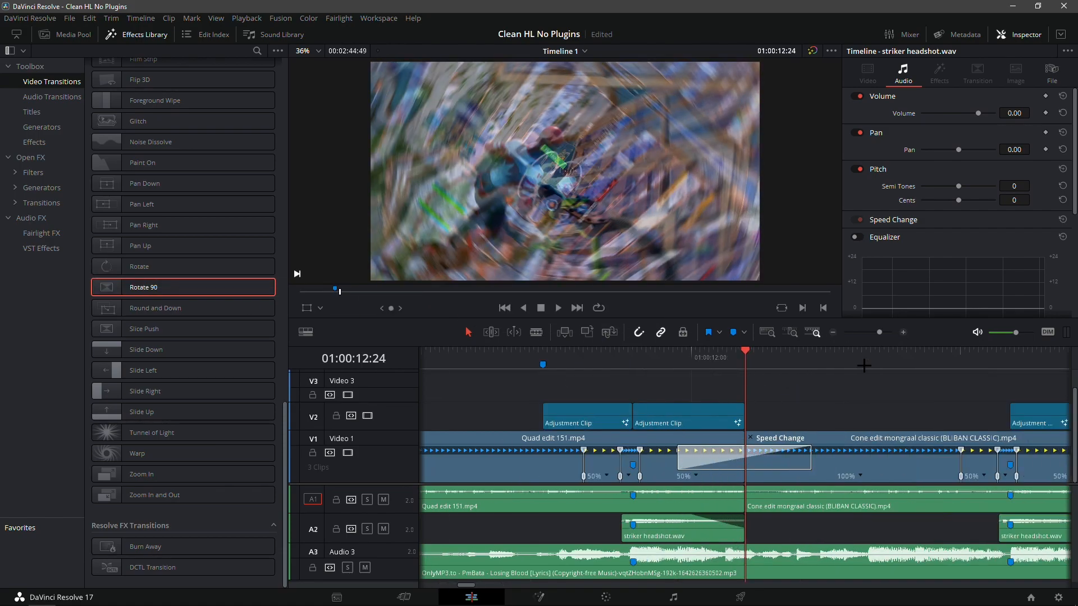
left_click_drag(811, 459, 784, 460)
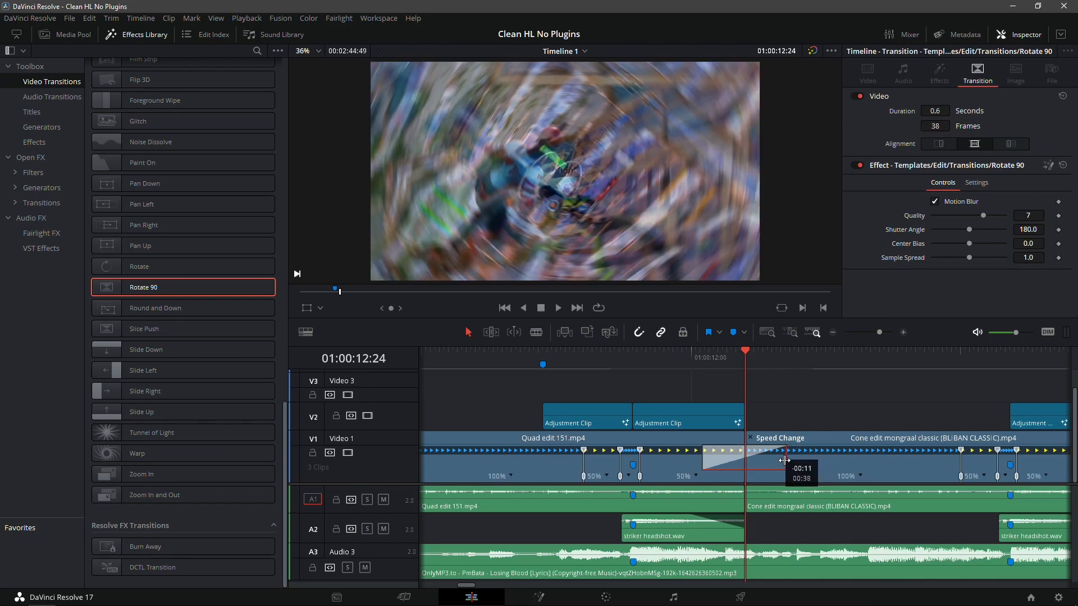
- Play the Rotate 90 transition repeatedly to check how it moves from Quad edit 151.mp4 into the Cone edit clip
left_click(710, 368)
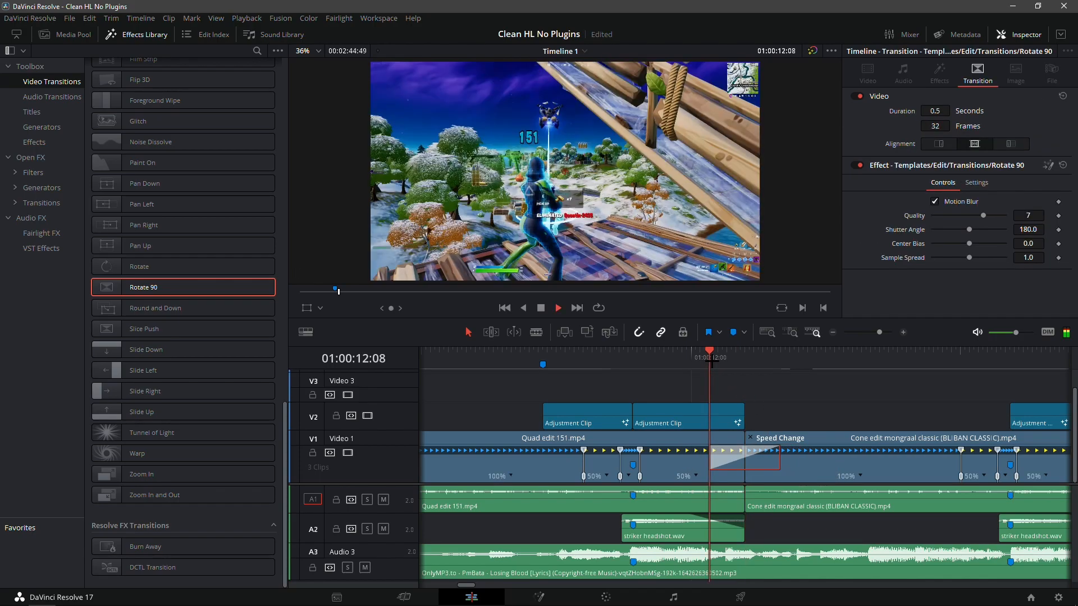
left_click(709, 364)
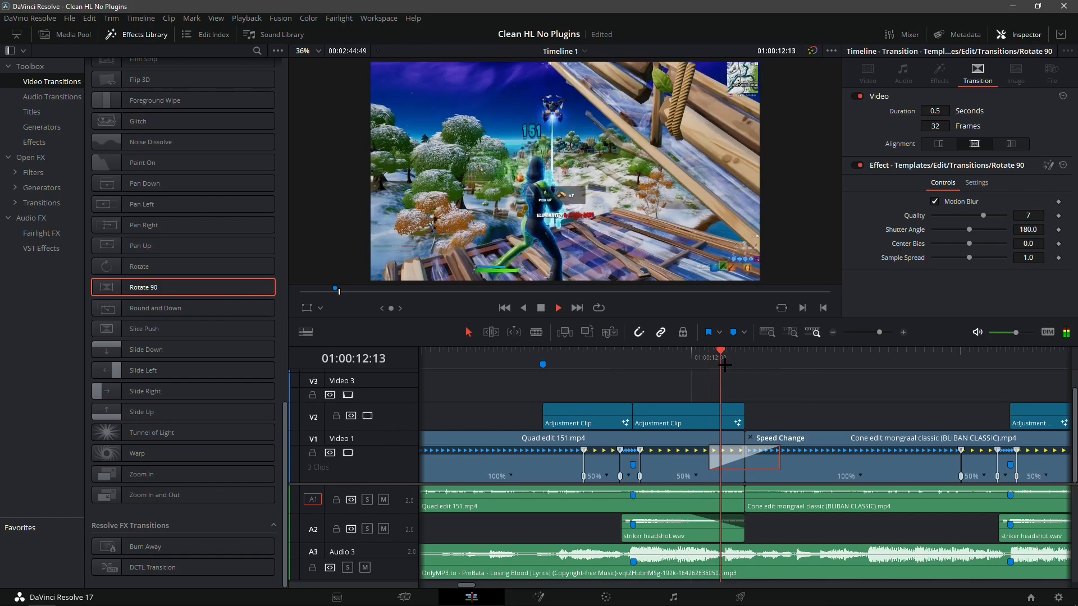
left_click(729, 365)
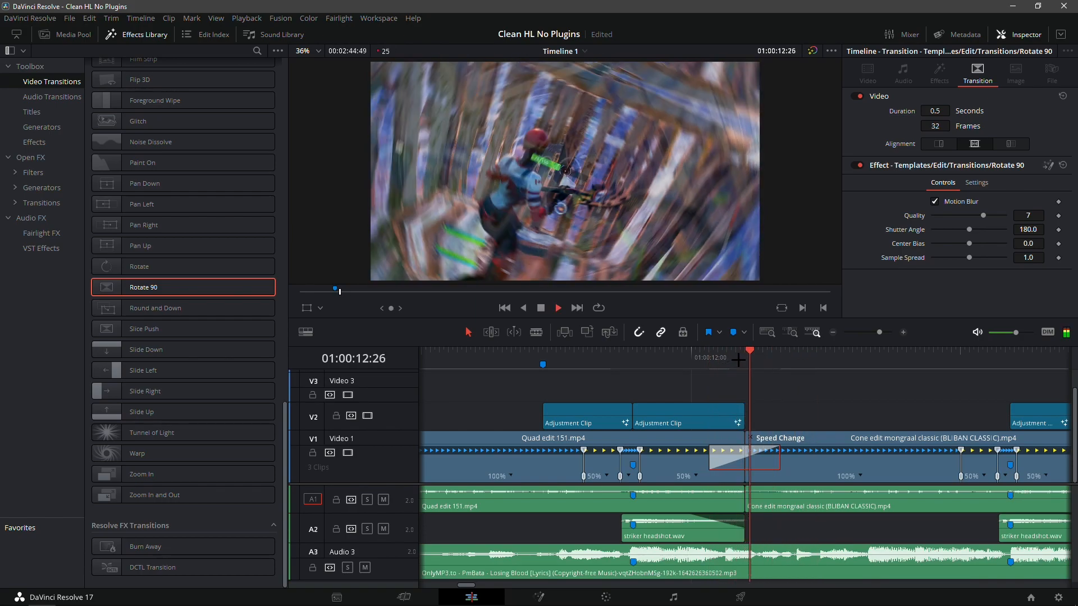
left_click(723, 362)
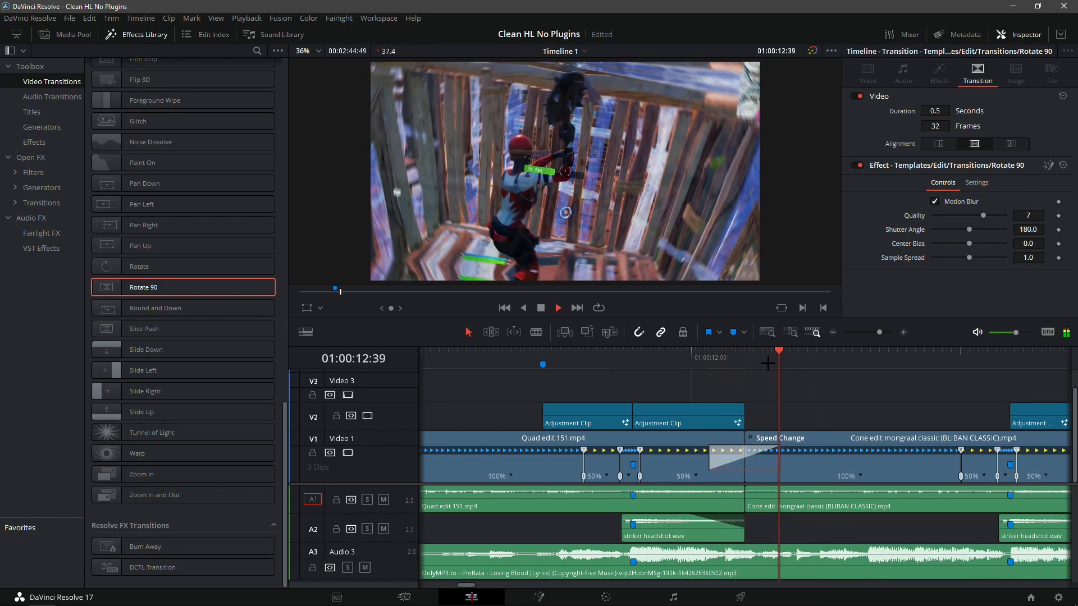
left_click(746, 361)
left_click(753, 362)
left_click_drag(745, 361, 707, 362)
key("space")
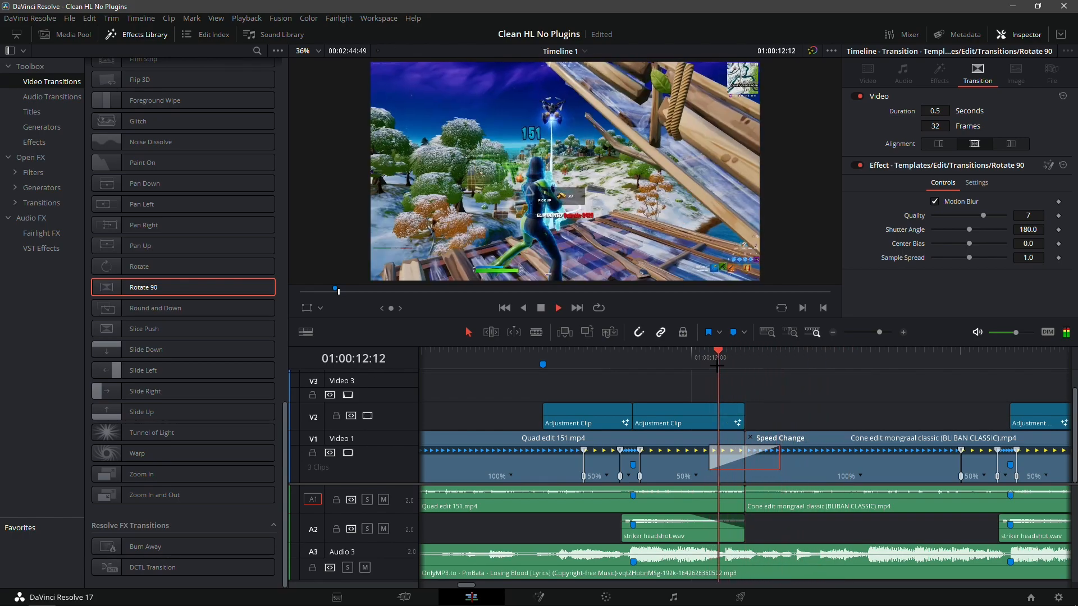
key("space")
left_click(754, 360)
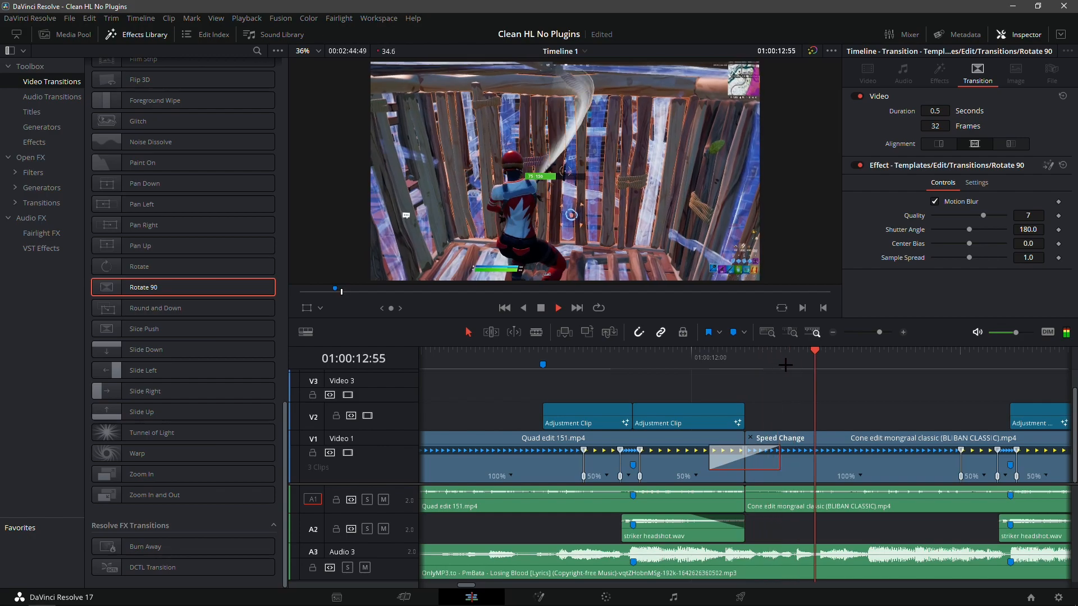
left_click(758, 362)
key("space")
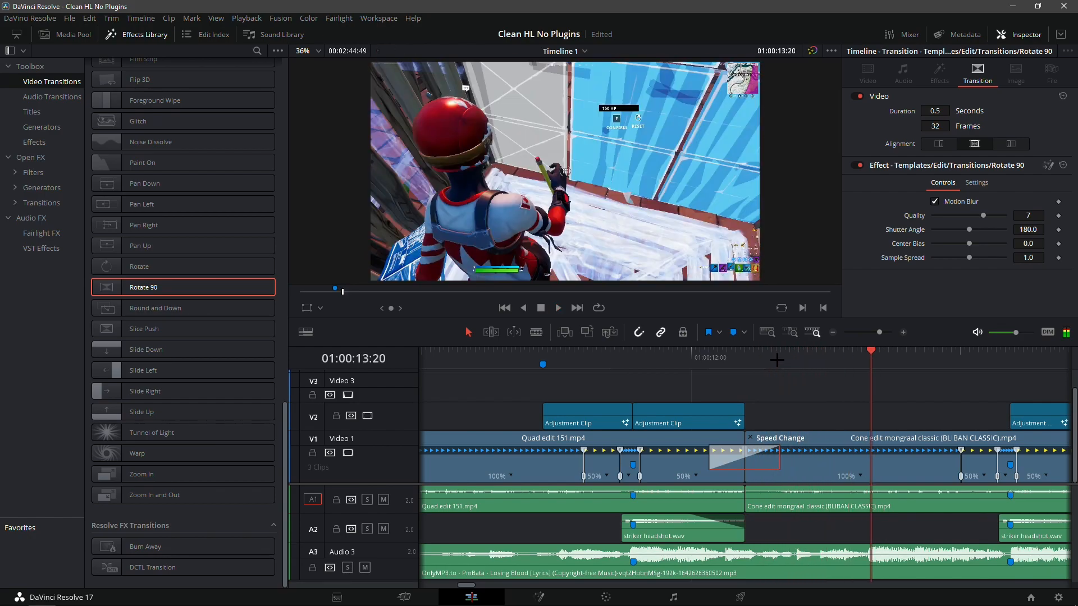
key("space")
left_click_drag(749, 360, 761, 358)
key("space")
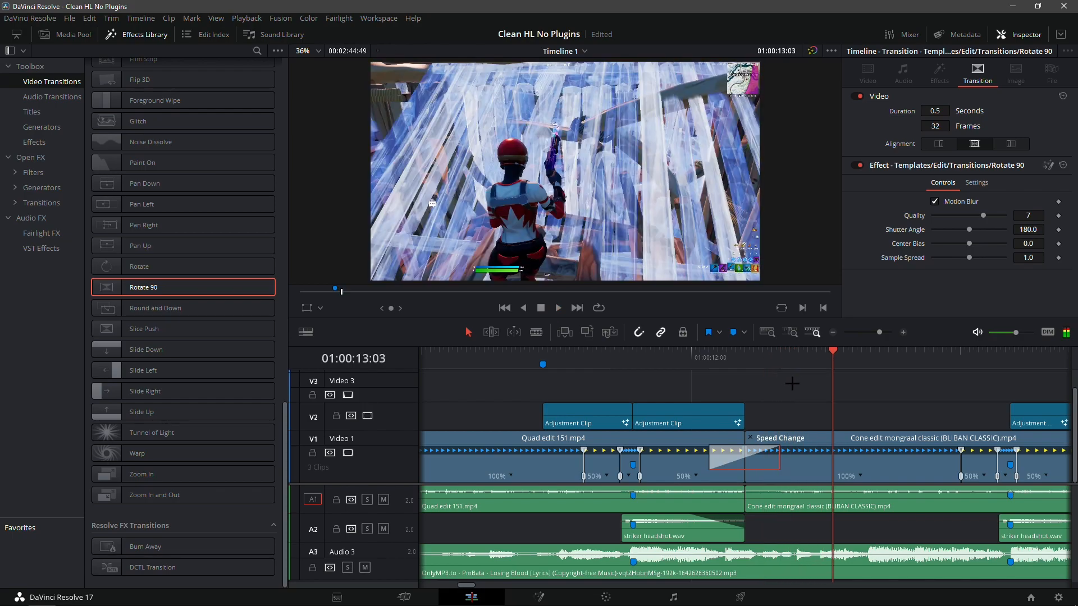
left_click(710, 360)
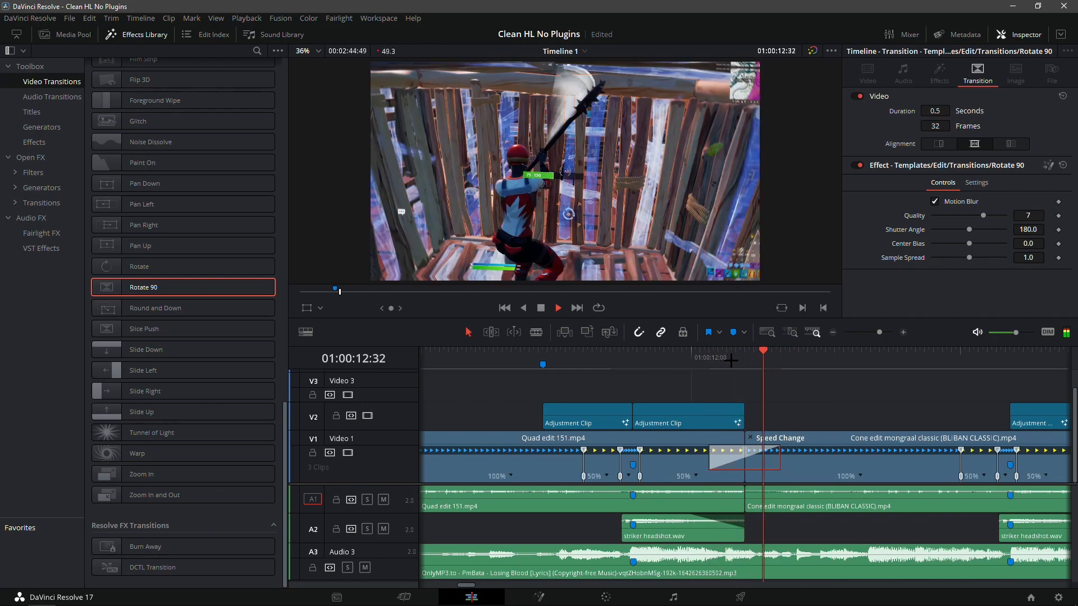
key("space")
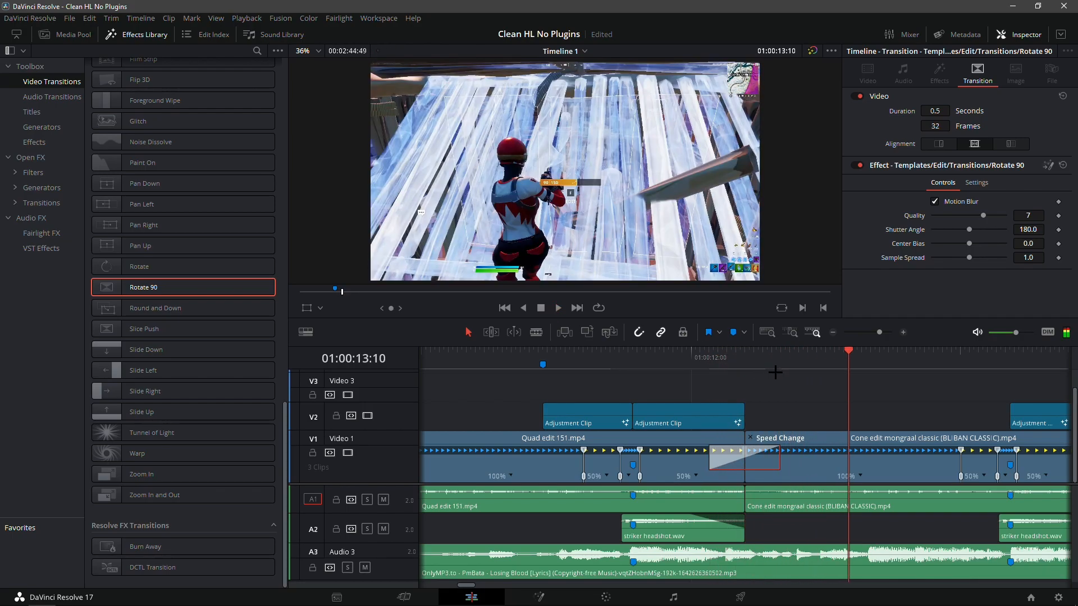
- Add a Cross Dissolve transition at the cut between the Cone edit clip and Boxed 152.mp4
left_click(833, 333)
left_click(815, 459)
left_click(814, 379)
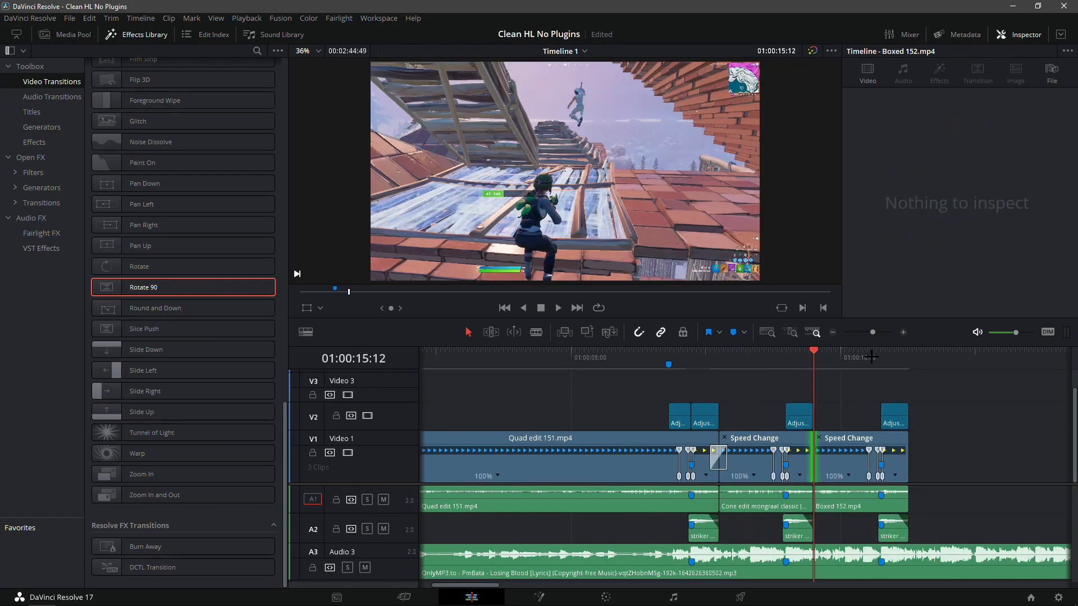
scroll(208, 266, "up", 10)
scroll(208, 265, "up", 8)
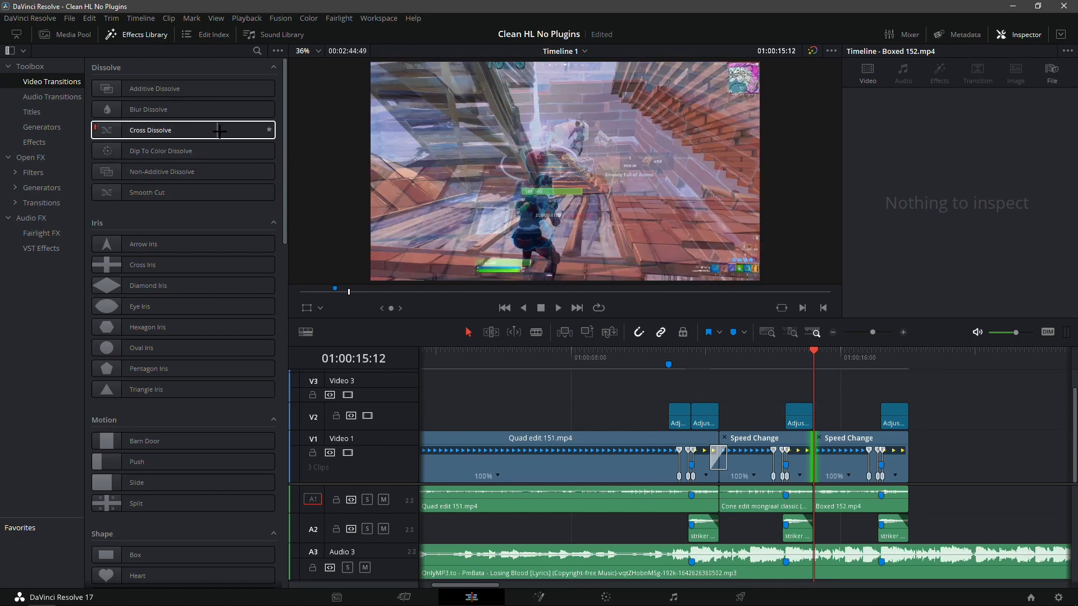
left_click_drag(160, 138, 811, 456)
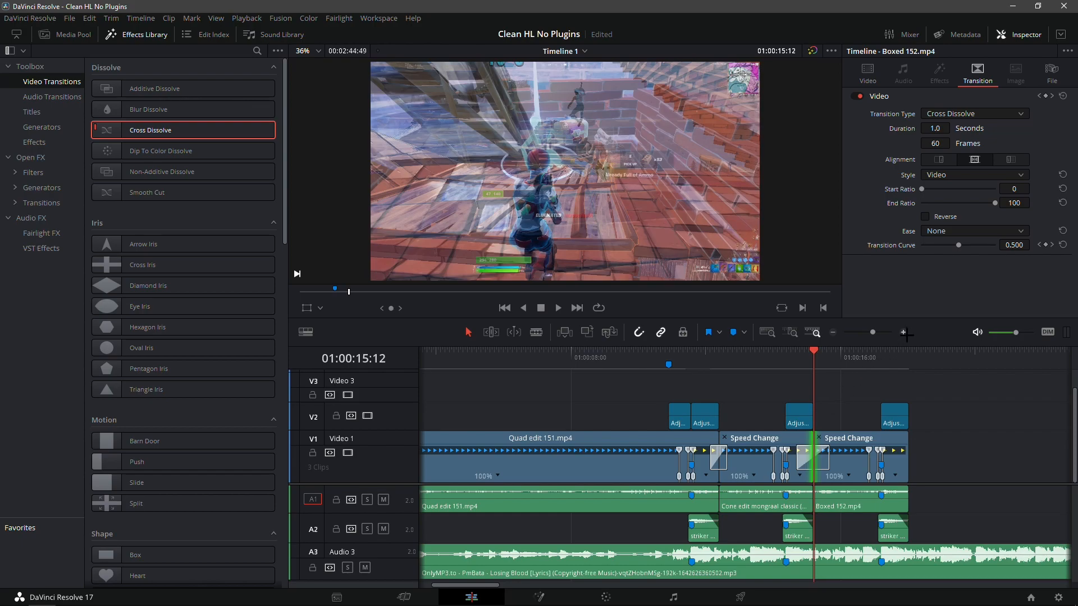
- Shorten the Cross Dissolve to 22 frames and play across the cut to check its timing
left_click(903, 333)
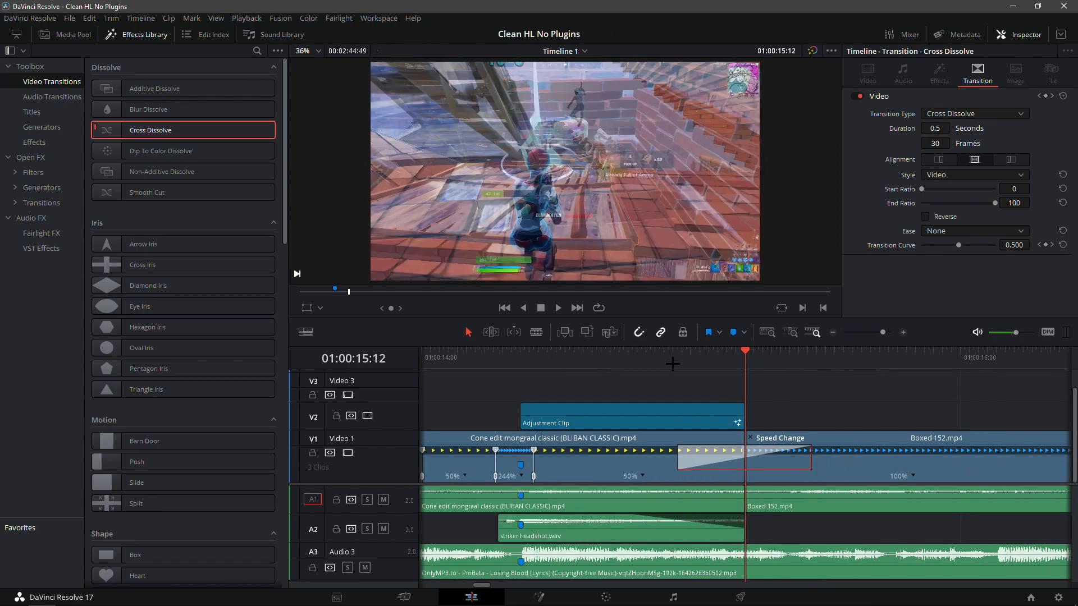
left_click(666, 357)
key("space")
key("space")
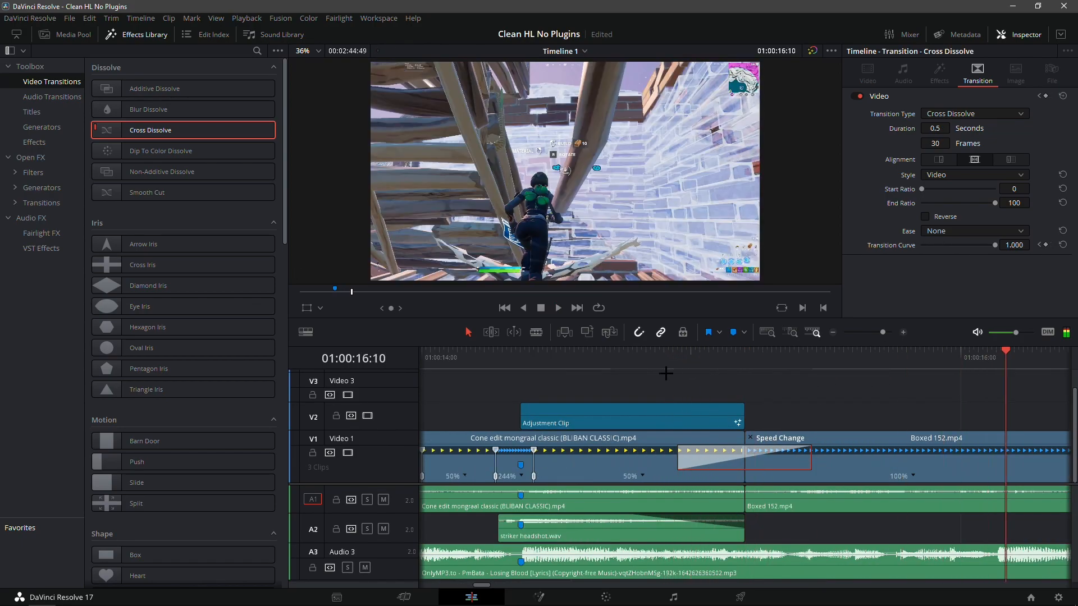
left_click_drag(680, 453, 706, 456)
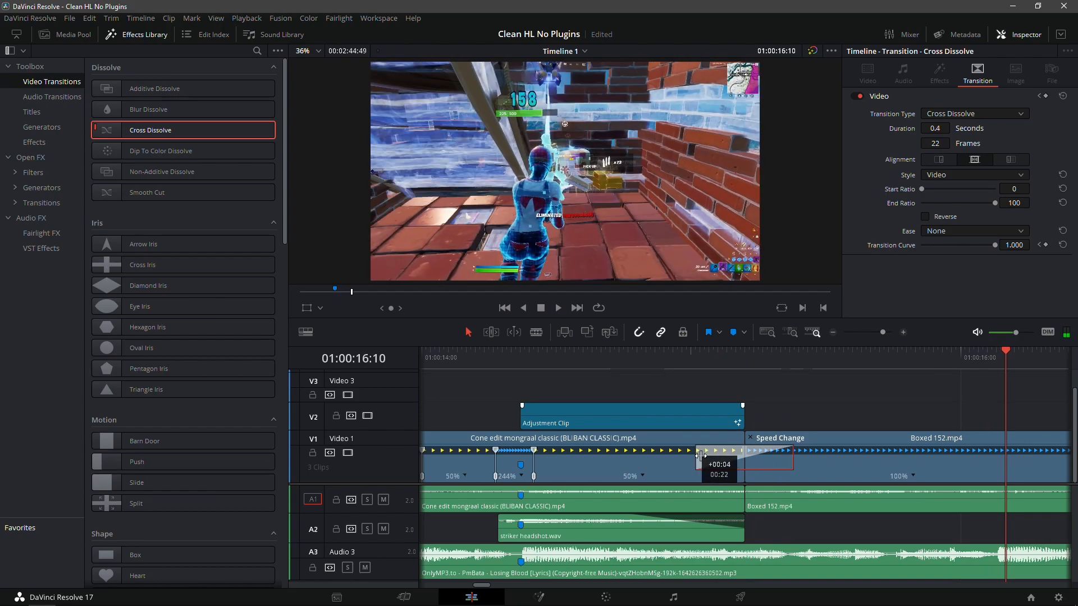
left_click(676, 365)
key("space")
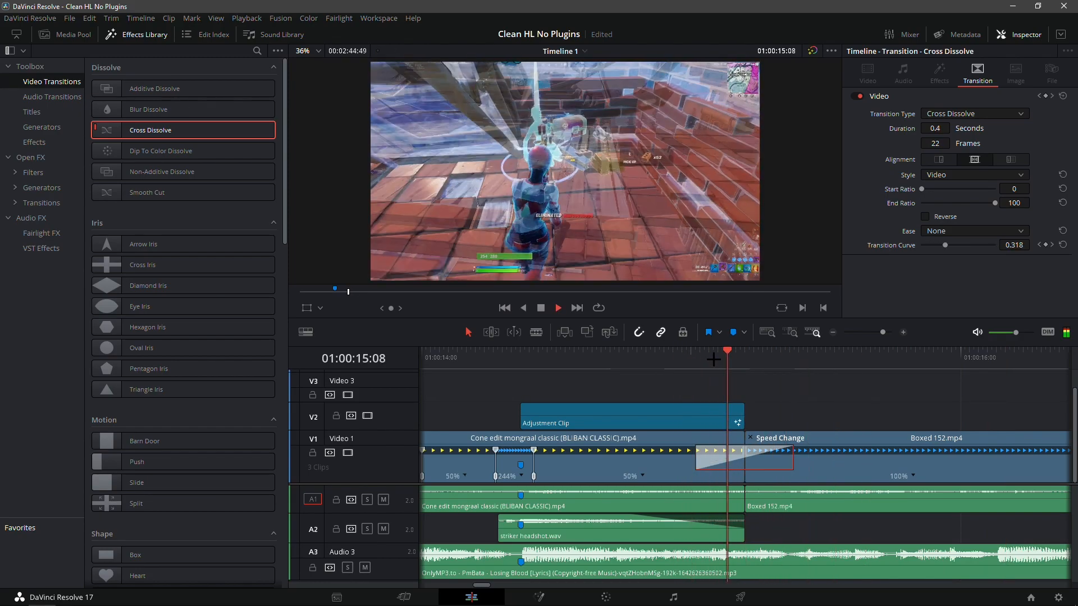
left_click(651, 362)
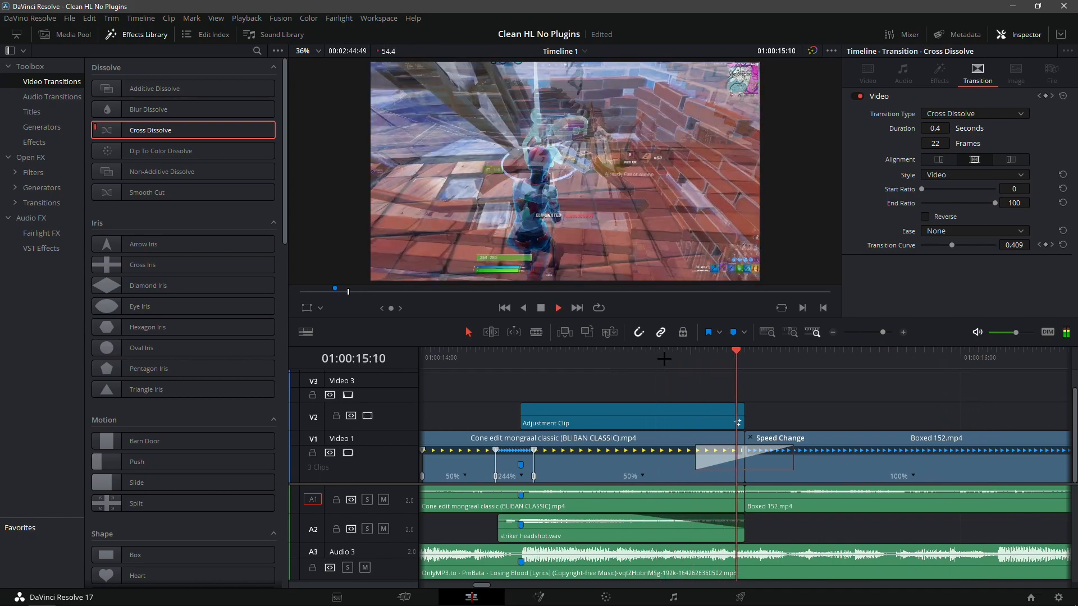
key("space")
- Play the sequence repeatedly from the Quad edit 151.mp4 shot onward to review the transitions, impacts and hit sounds together
triple_click(832, 333)
left_click_drag(623, 365, 589, 366)
key("space")
key("space")
left_click(589, 366)
key("space")
key("space")
left_click(588, 361)
key("space")
left_click(585, 361)
key("space")
left_click(570, 361)
key("space")
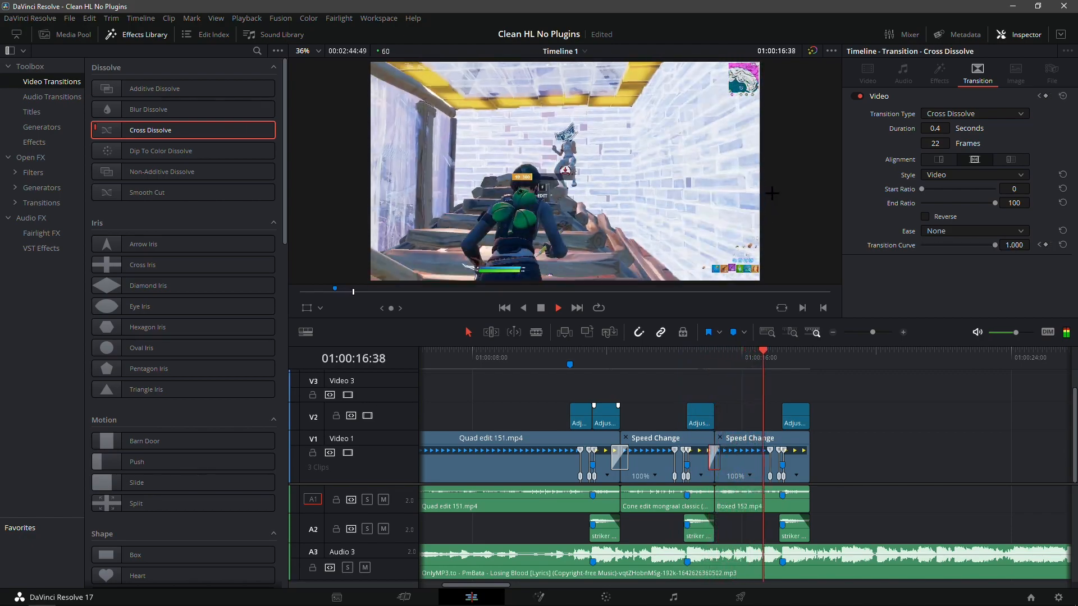
- Add an Adjustment Clip at the start of Video 3 and extend it to the end of the Boxed 152.mp4 clip
key("space")
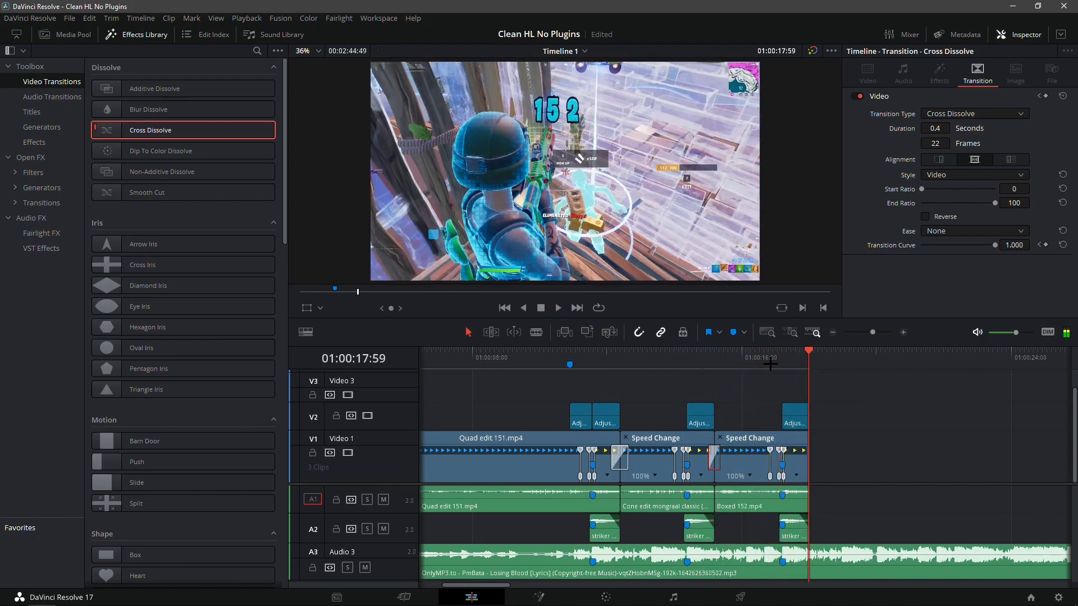
left_click_drag(771, 364, 785, 362)
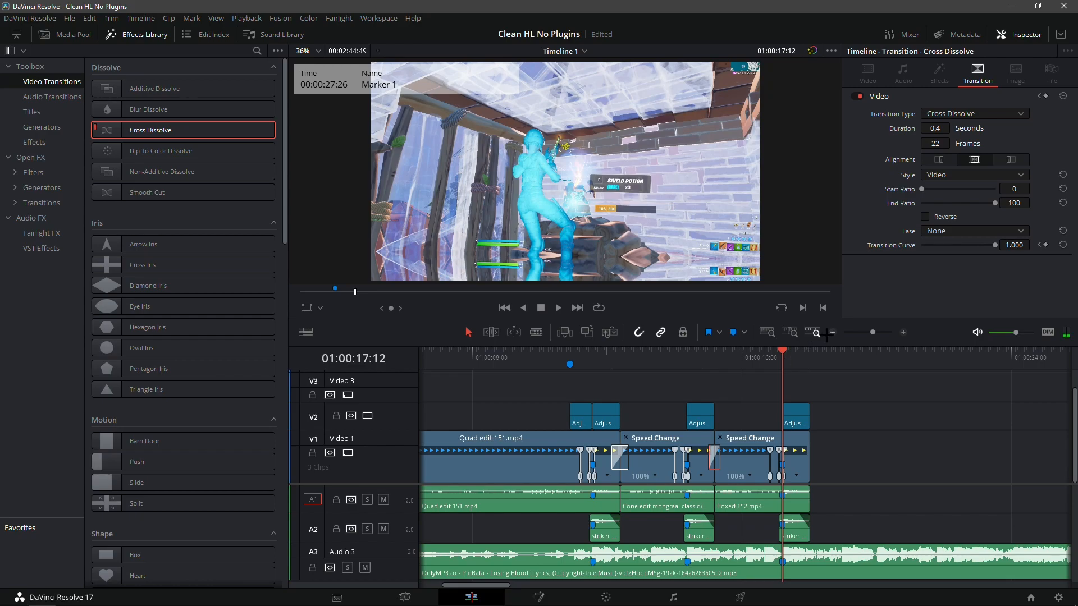
left_click(829, 333)
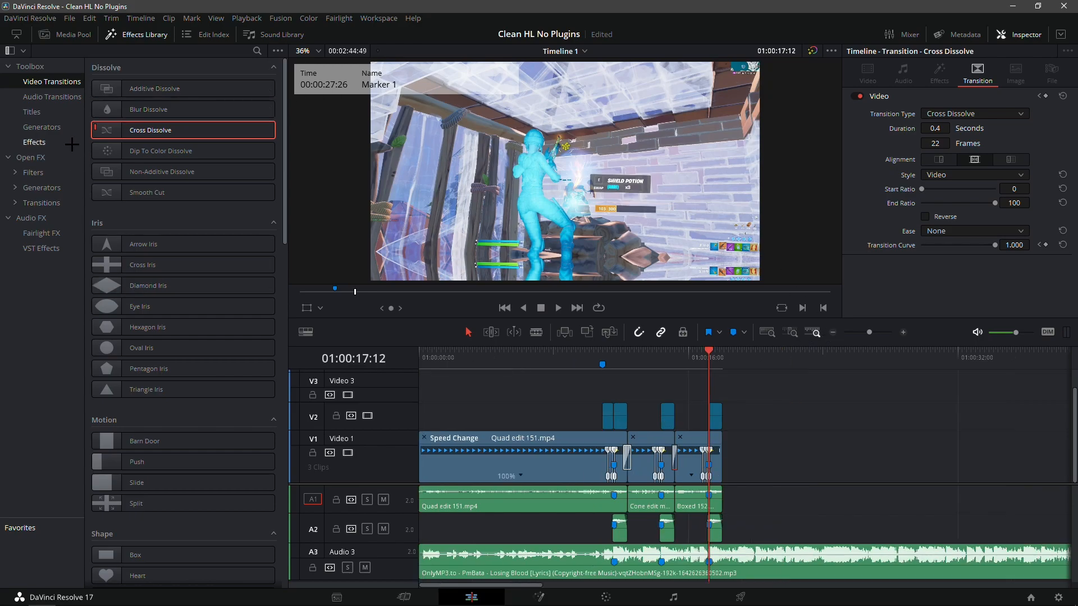
left_click(35, 142)
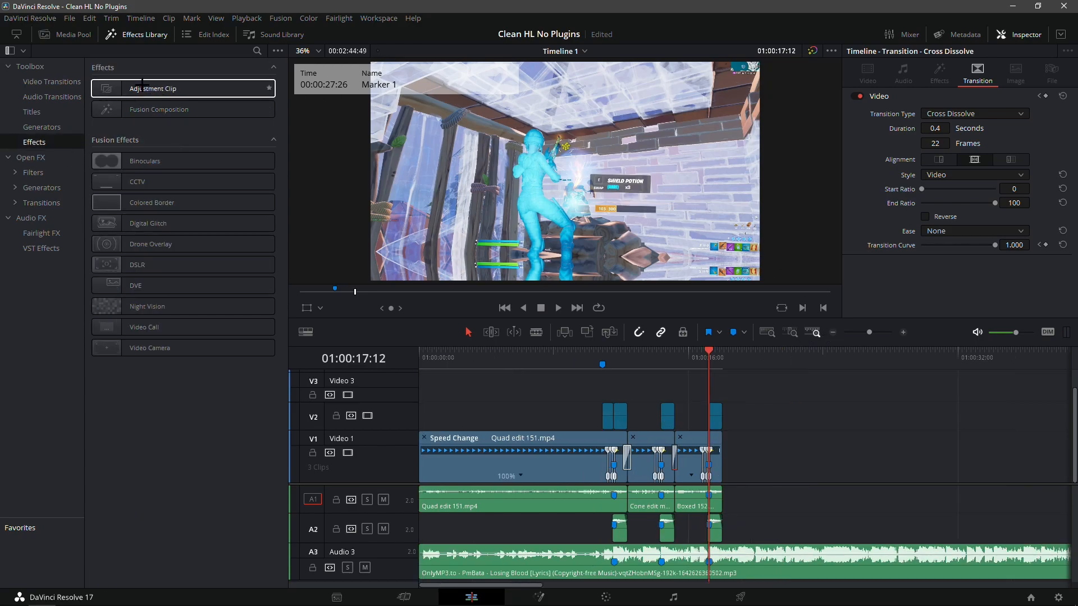
left_click_drag(149, 83, 430, 390)
left_click_drag(498, 390, 720, 390)
- Open the Video 3 adjustment clip in Fusion and insert NoPluginCC.setting from the CC folder between MediaIn1 and MediaOut1
left_click(546, 354)
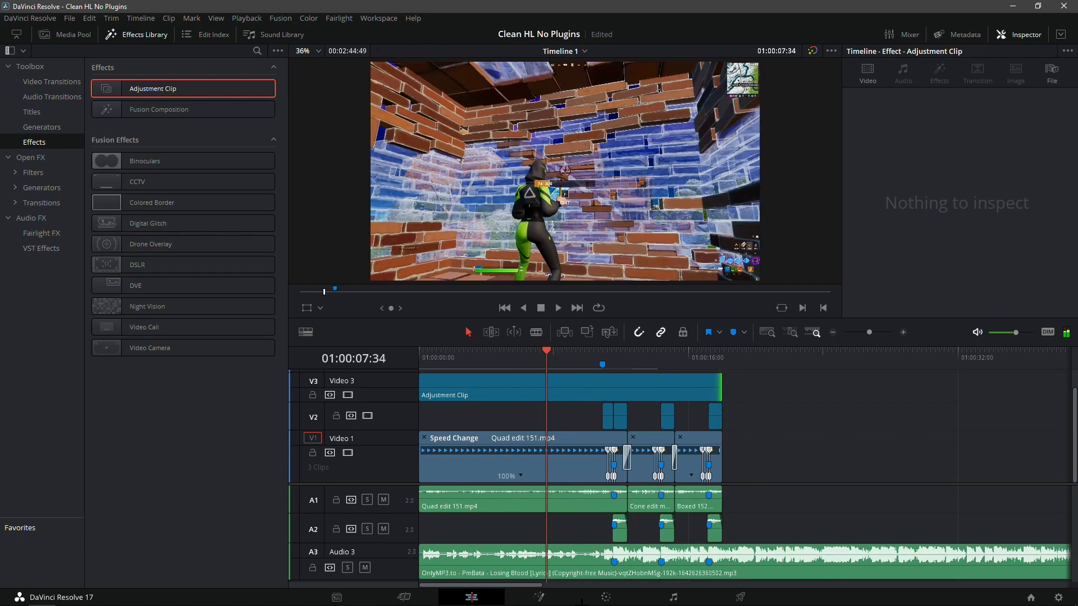
left_click(541, 598)
left_click(262, 598)
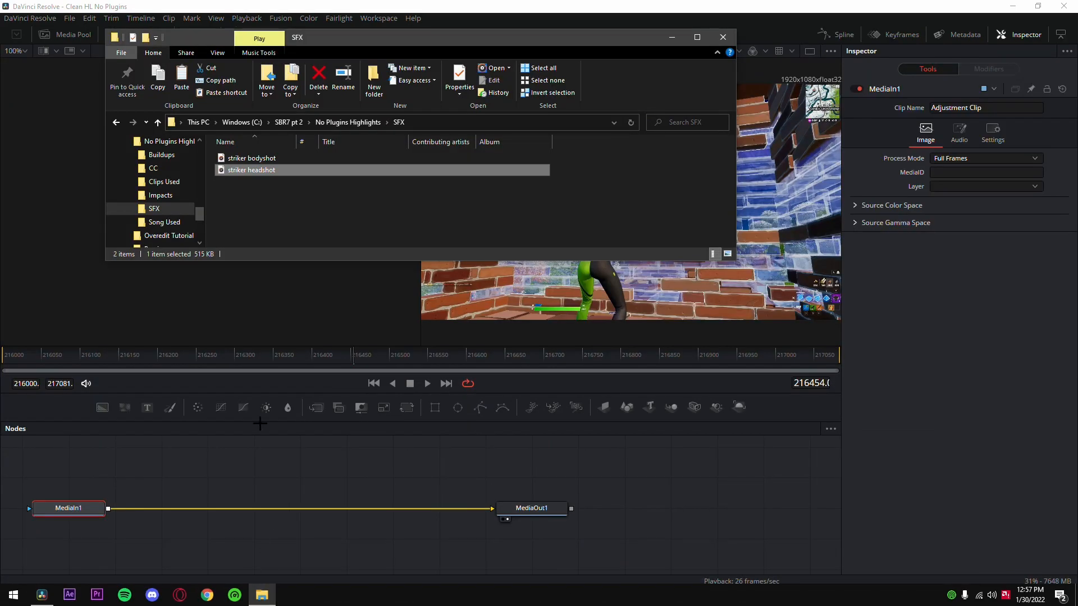
left_click(166, 168)
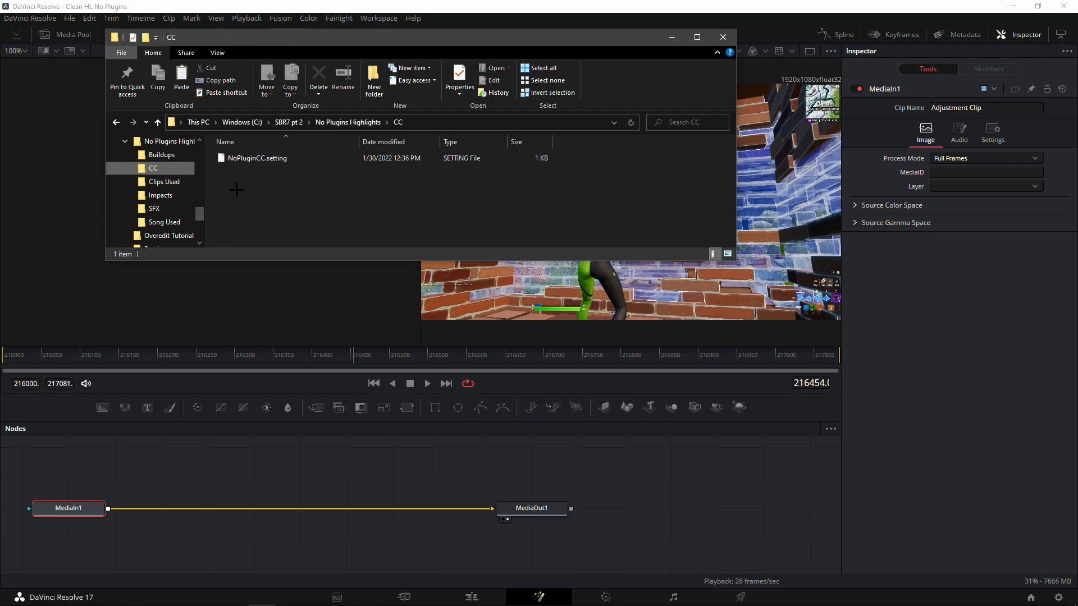
left_click_drag(315, 154, 279, 225)
left_click_drag(276, 158, 247, 499)
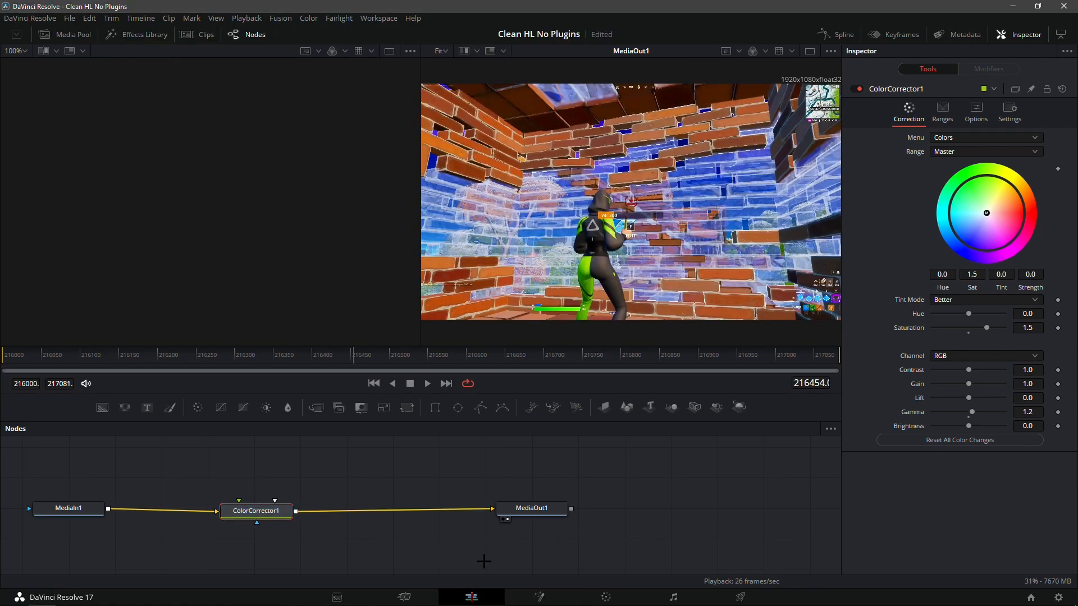
- Return to the Edit page and check the color correction of the Video 3 adjustment clip across the footage
left_click(471, 597)
left_click_drag(570, 358, 493, 385)
right_click(504, 382)
left_click(513, 568)
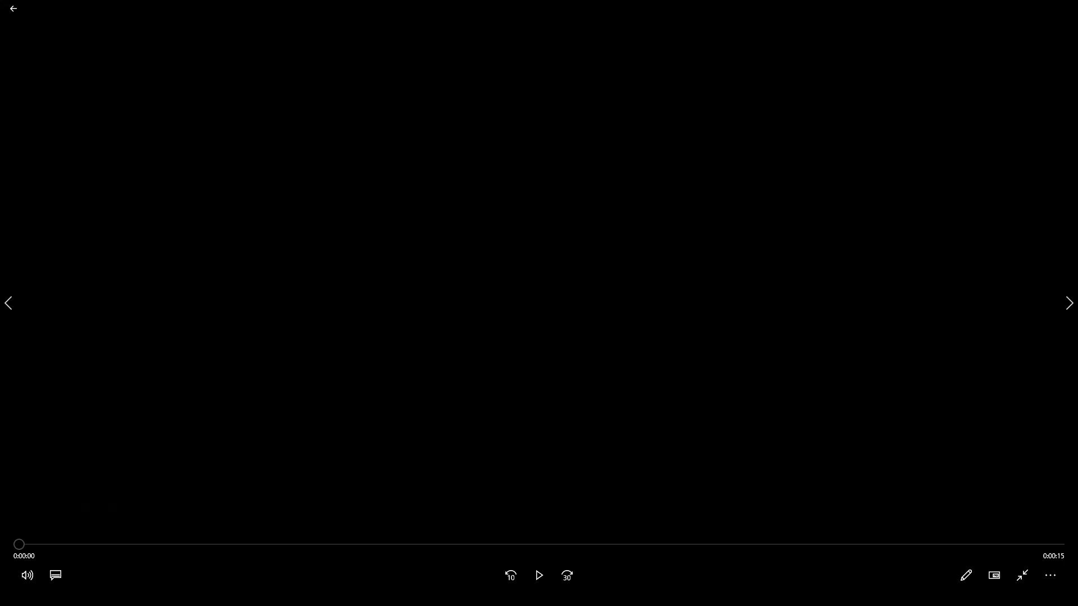
- Play the rendered video NPHL render for vid to its end, and close the player and the file window
key("space")
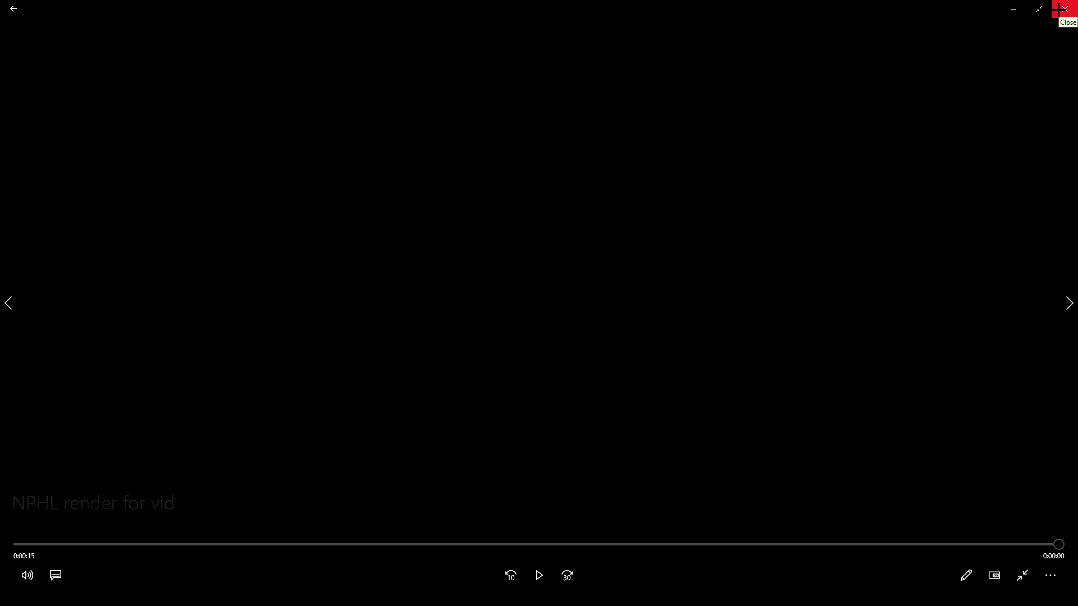
left_click(1058, 10)
left_click(722, 37)
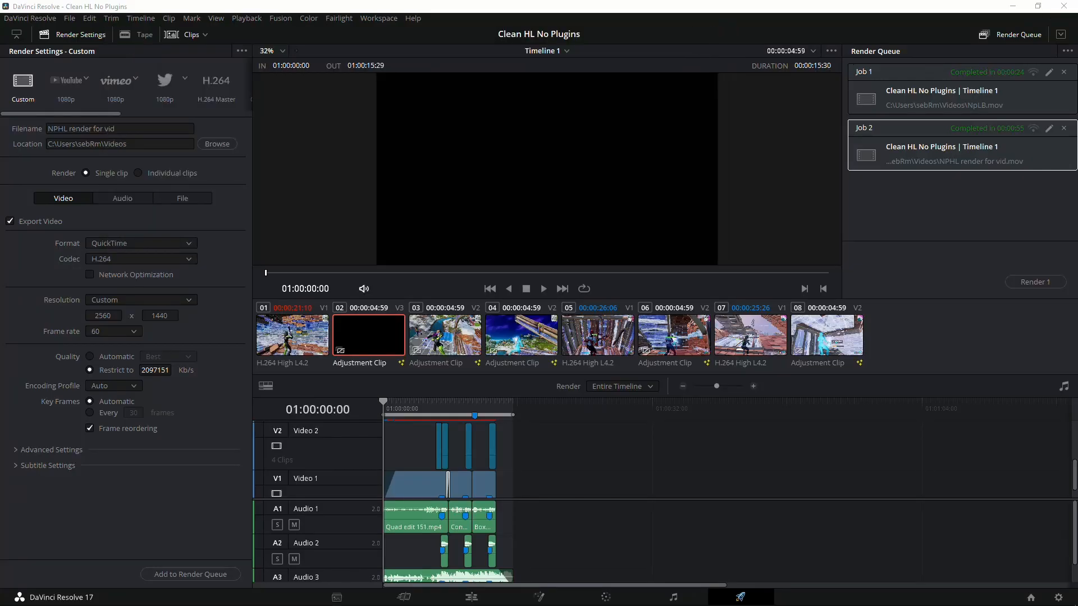